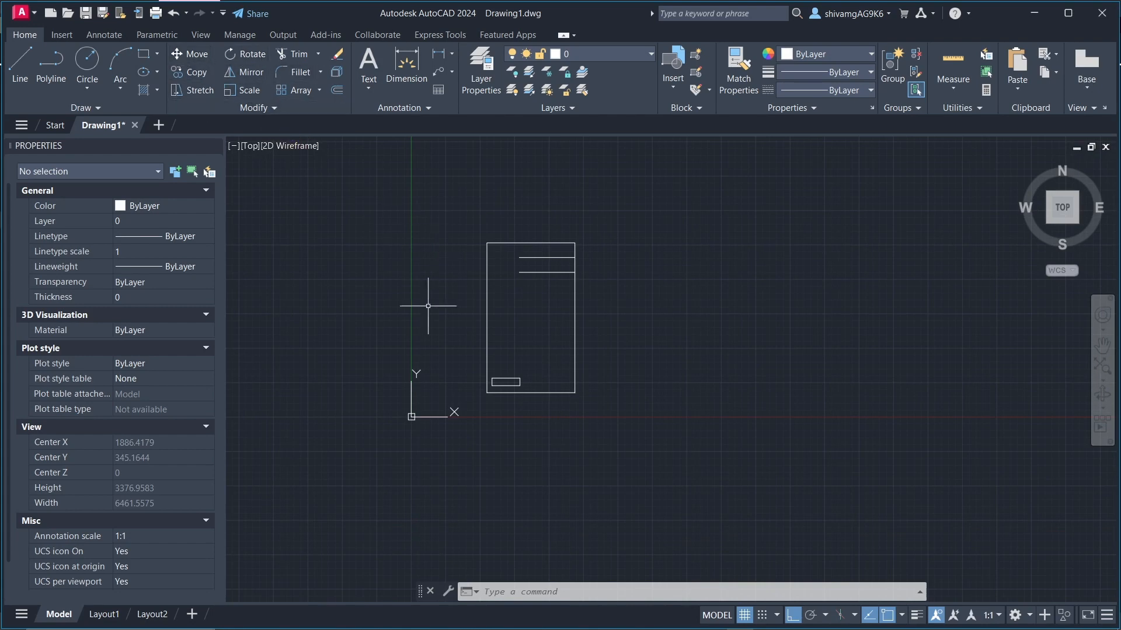
Step: Select only the small rectangle inside the large rectangle with a window selection and clear the selection
{"action": "scroll", "coordinate": [496, 386], "scroll_direction": "up", "scroll_amount": 4}
{"action": "scroll", "coordinate": [446, 396], "scroll_direction": "down", "scroll_amount": 4}
{"action": "scroll", "coordinate": [473, 373], "scroll_direction": "up", "scroll_amount": 2}
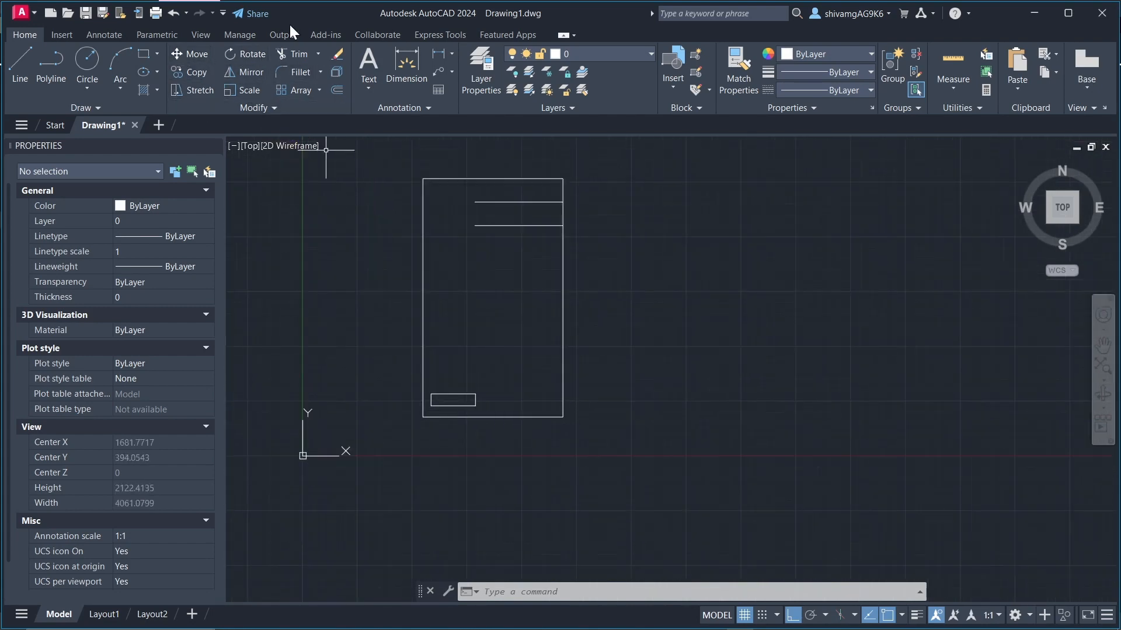
{"action": "scroll", "coordinate": [439, 359], "scroll_direction": "up", "scroll_amount": 2}
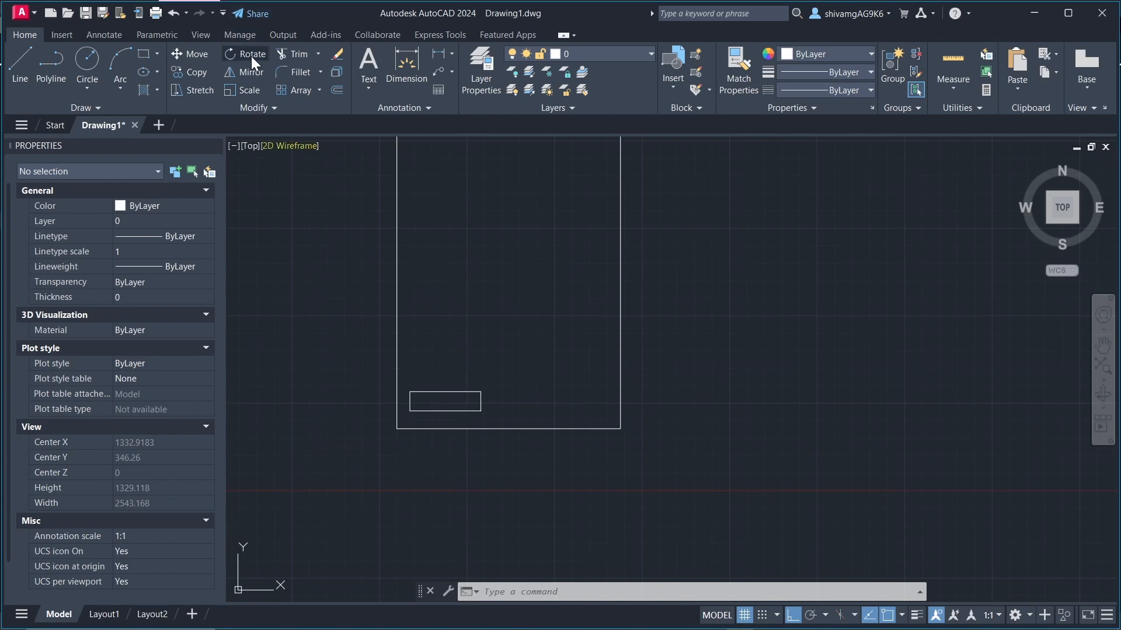
{"action": "scroll", "coordinate": [443, 368], "scroll_direction": "down", "scroll_amount": 2}
{"action": "scroll", "coordinate": [437, 385], "scroll_direction": "up", "scroll_amount": 4}
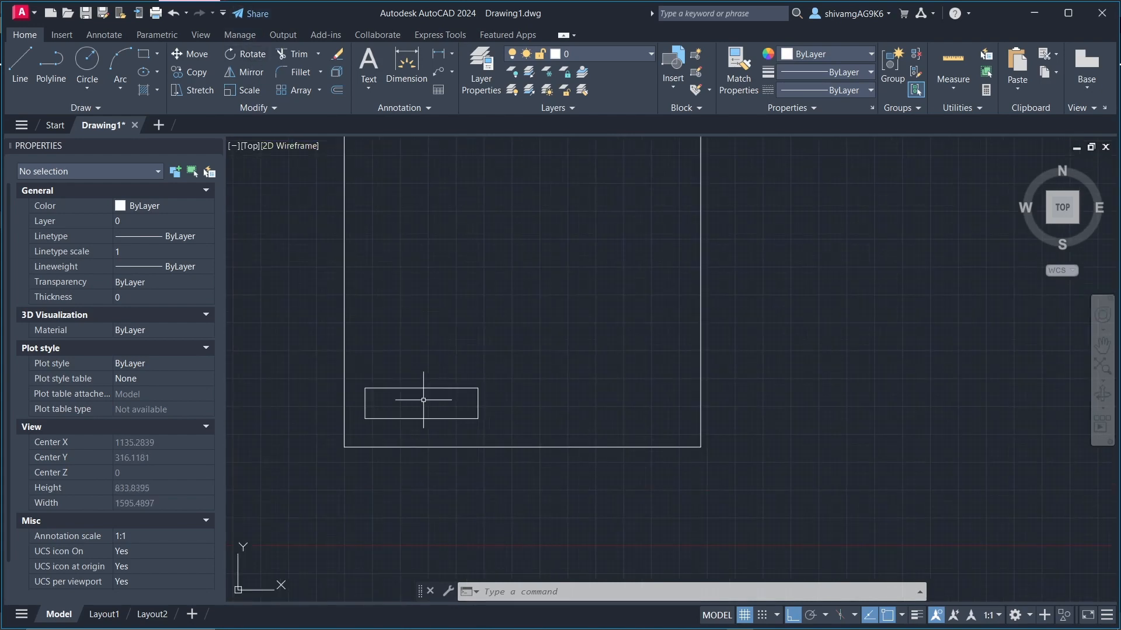
{"action": "left_click", "coordinate": [313, 361]}
{"action": "left_click", "coordinate": [588, 499]}
{"action": "scroll", "coordinate": [514, 457], "scroll_direction": "down", "scroll_amount": 5}
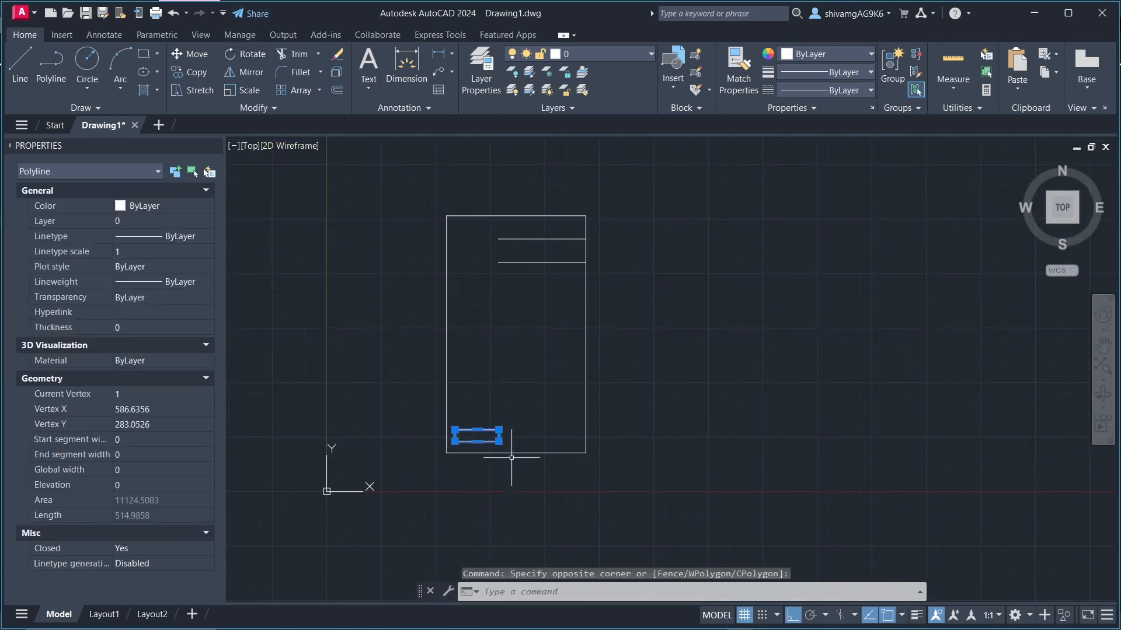
{"action": "scroll", "coordinate": [514, 457], "scroll_direction": "up", "scroll_amount": 5}
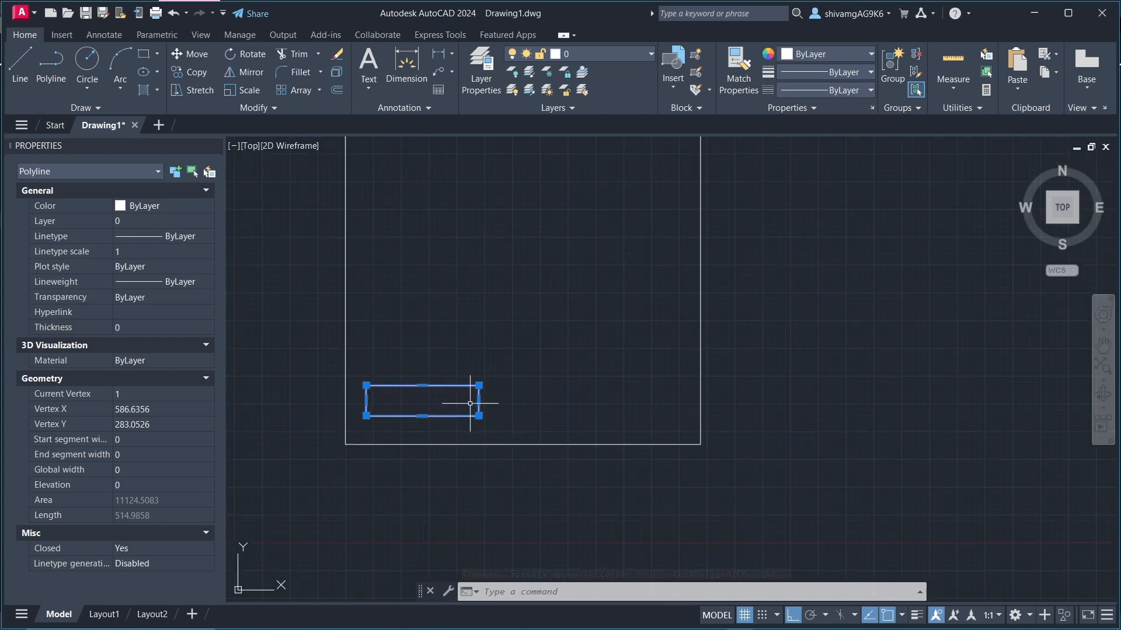
{"action": "scroll", "coordinate": [470, 403], "scroll_direction": "down", "scroll_amount": 2}
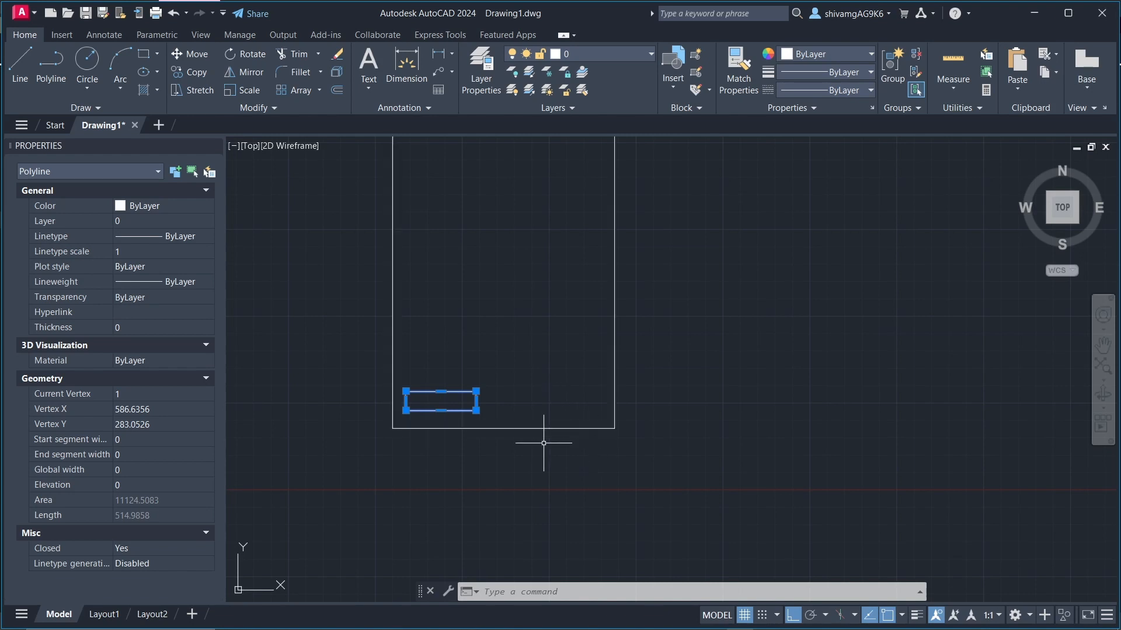
{"action": "key", "text": "Escape"}
{"action": "key", "text": "Escape"}
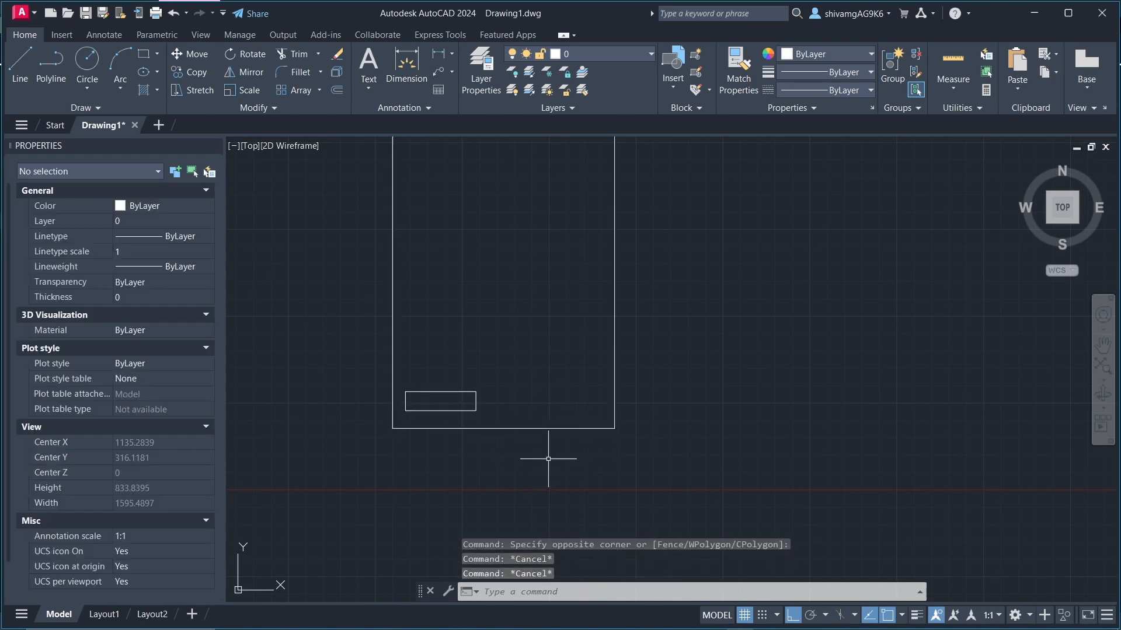
Step: Select both the small and the large rectangle with a crossing selection and clear the selection
{"action": "left_click", "coordinate": [523, 477]}
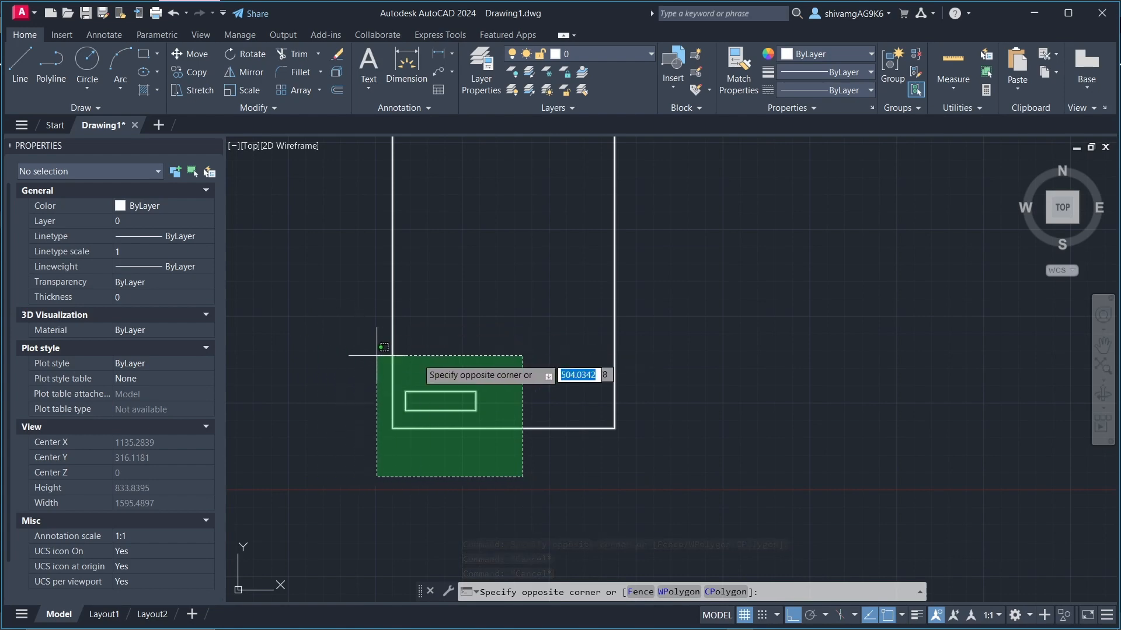
{"action": "left_click", "coordinate": [344, 345]}
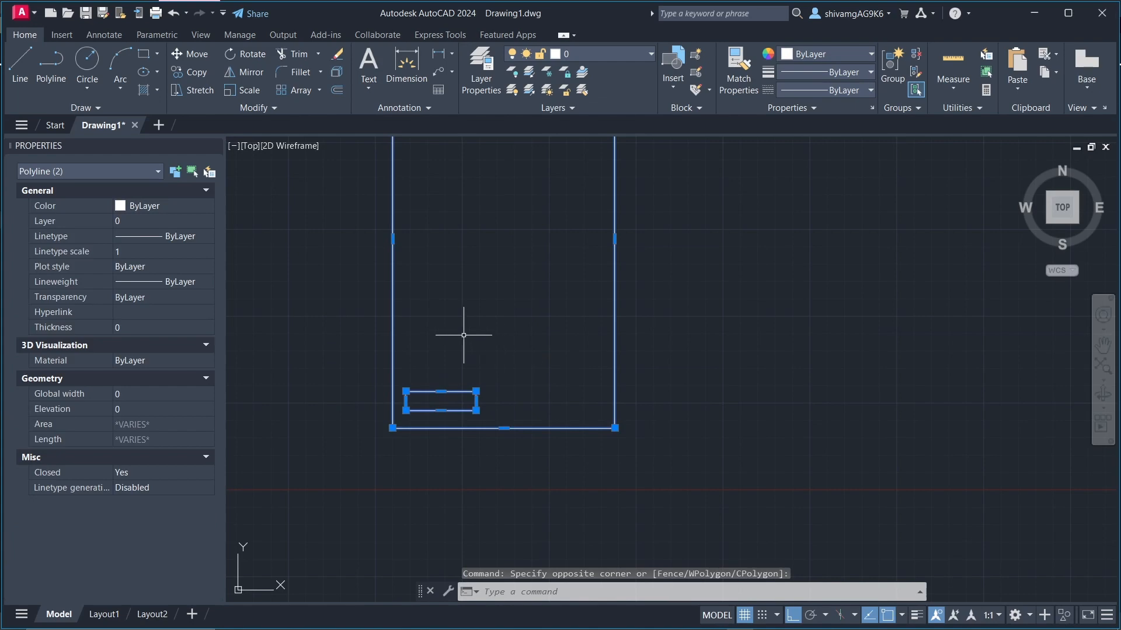
{"action": "scroll", "coordinate": [454, 440], "scroll_direction": "down", "scroll_amount": 2}
{"action": "scroll", "coordinate": [532, 393], "scroll_direction": "up", "scroll_amount": 2}
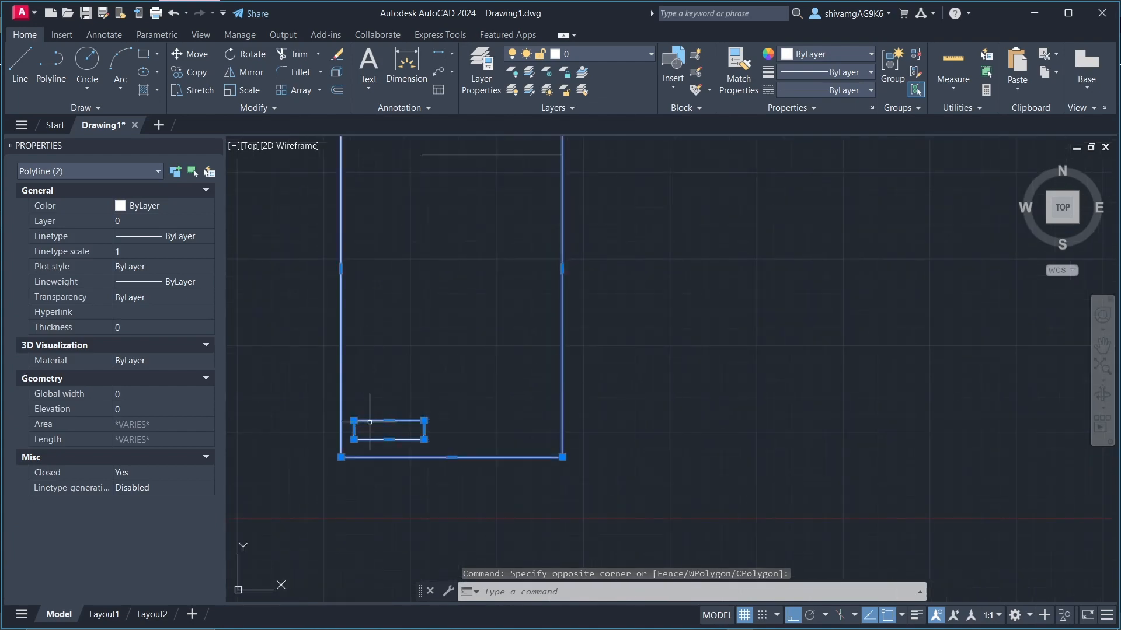
{"action": "key", "text": "Escape"}
{"action": "key", "text": "Escape"}
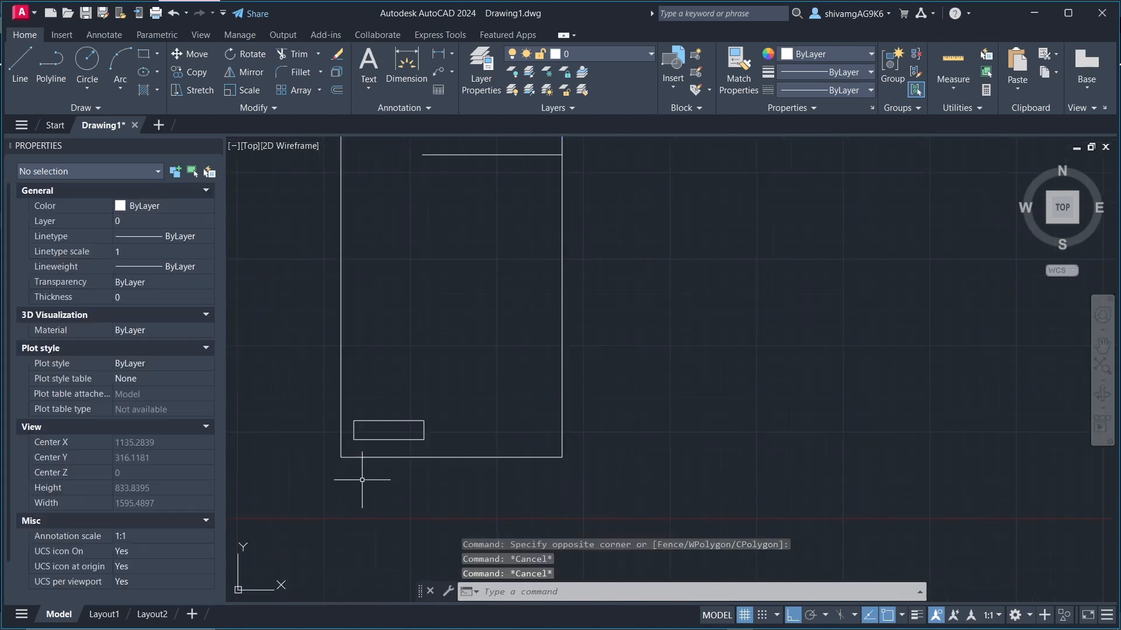
Step: Rotate the small horizontal rectangle about its geometric center so that it stands upright
{"action": "left_click", "coordinate": [302, 377]}
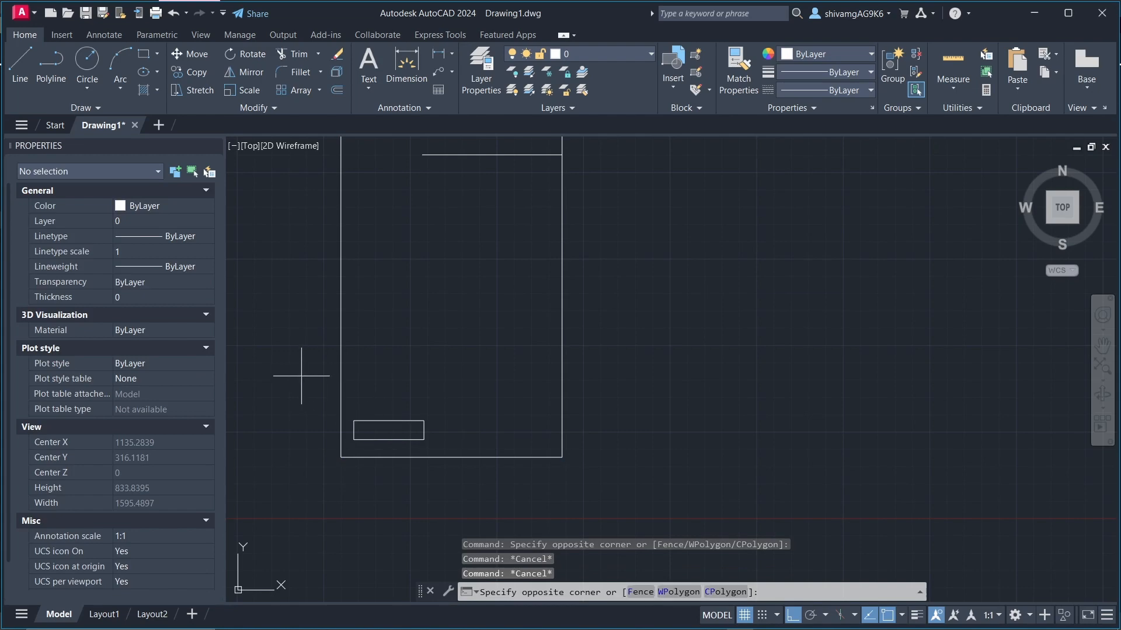
{"action": "left_click", "coordinate": [493, 497]}
{"action": "scroll", "coordinate": [426, 405], "scroll_direction": "down", "scroll_amount": 2}
{"action": "scroll", "coordinate": [426, 408], "scroll_direction": "up", "scroll_amount": 3}
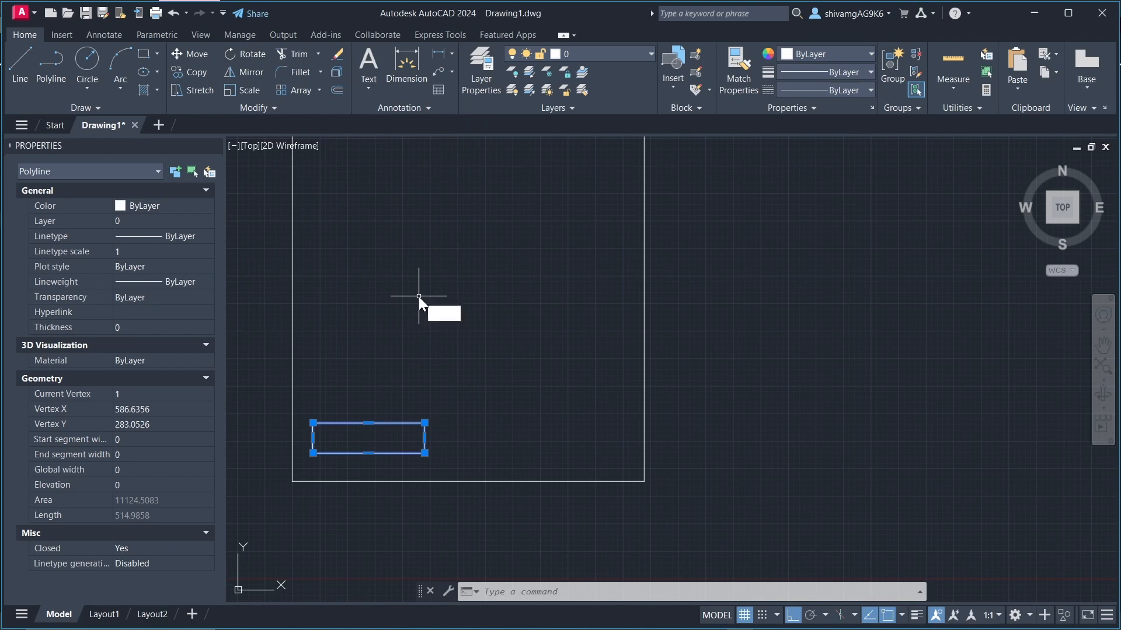
{"action": "type", "text": "ro"}
{"action": "key", "text": "Return"}
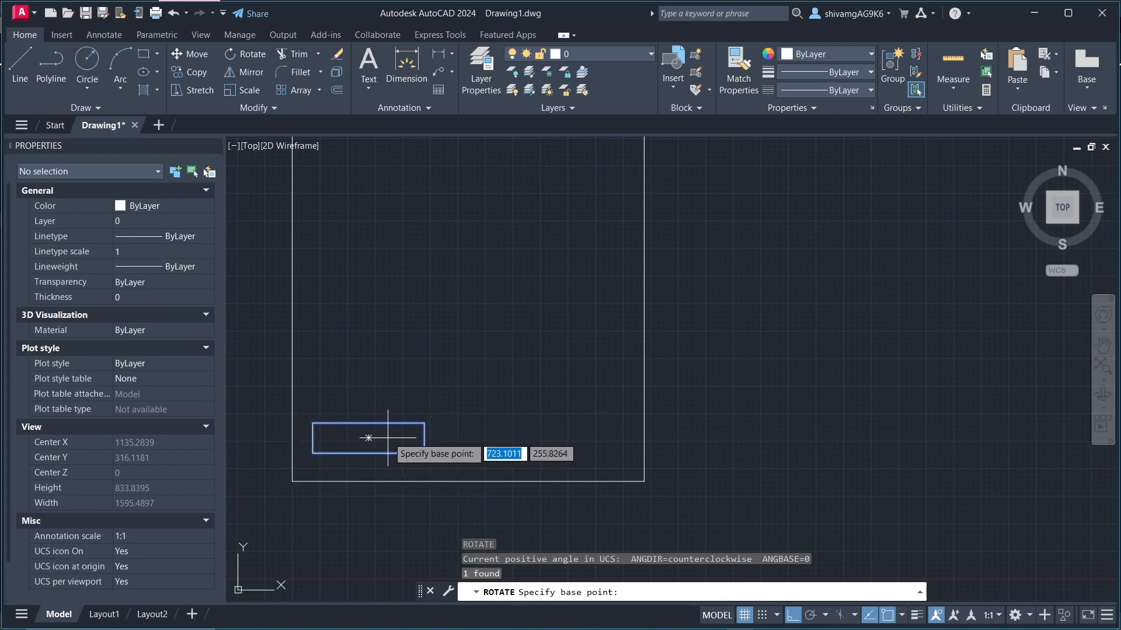
{"action": "left_click", "coordinate": [369, 437]}
{"action": "left_click", "coordinate": [364, 519]}
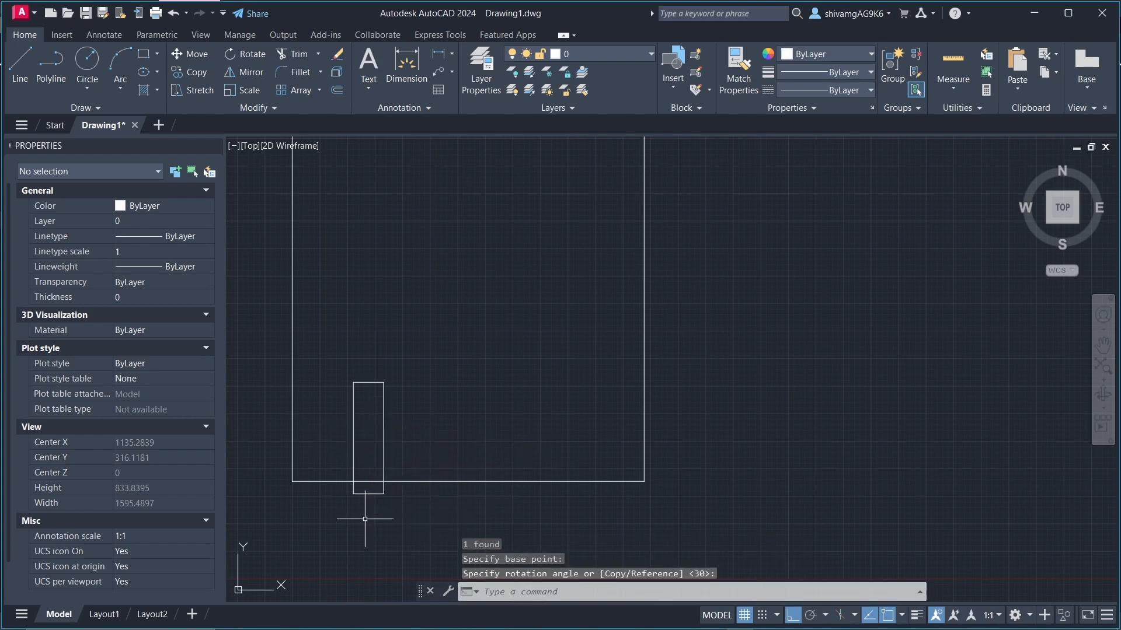
{"action": "scroll", "coordinate": [480, 415], "scroll_direction": "down", "scroll_amount": 5}
{"action": "key", "text": "Escape"}
{"action": "key", "text": "Escape"}
{"action": "scroll", "coordinate": [445, 445], "scroll_direction": "up", "scroll_amount": 7}
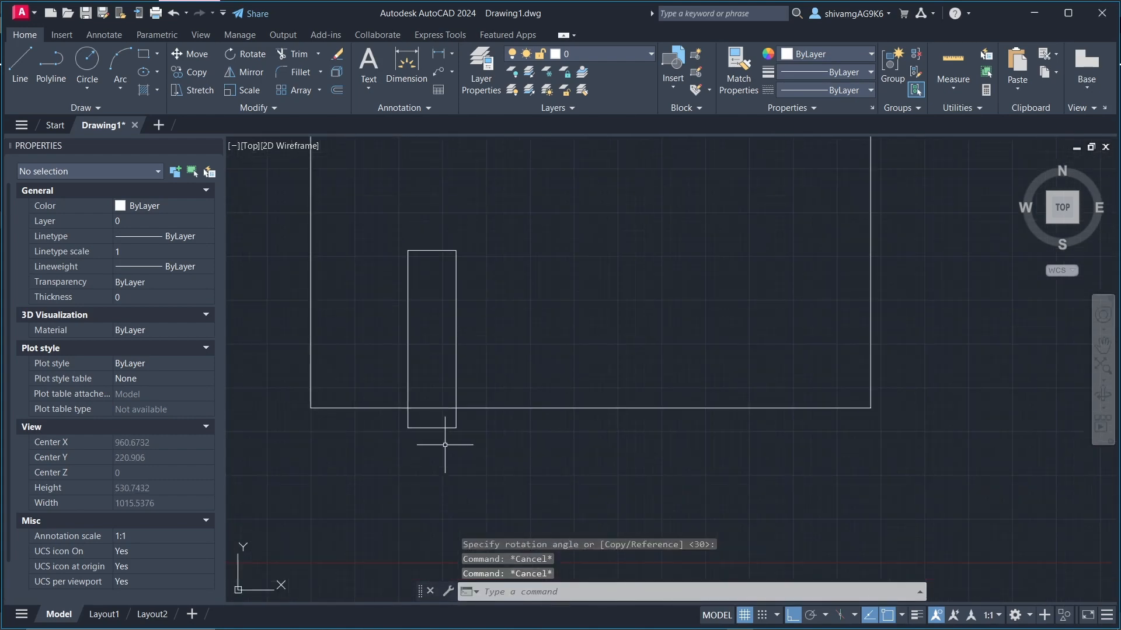
Step: Move the upright small rectangle by its lower-left corner, with Ortho off, to just inside the large rectangle's lower-left corner
{"action": "scroll", "coordinate": [415, 378], "scroll_direction": "down", "scroll_amount": 4}
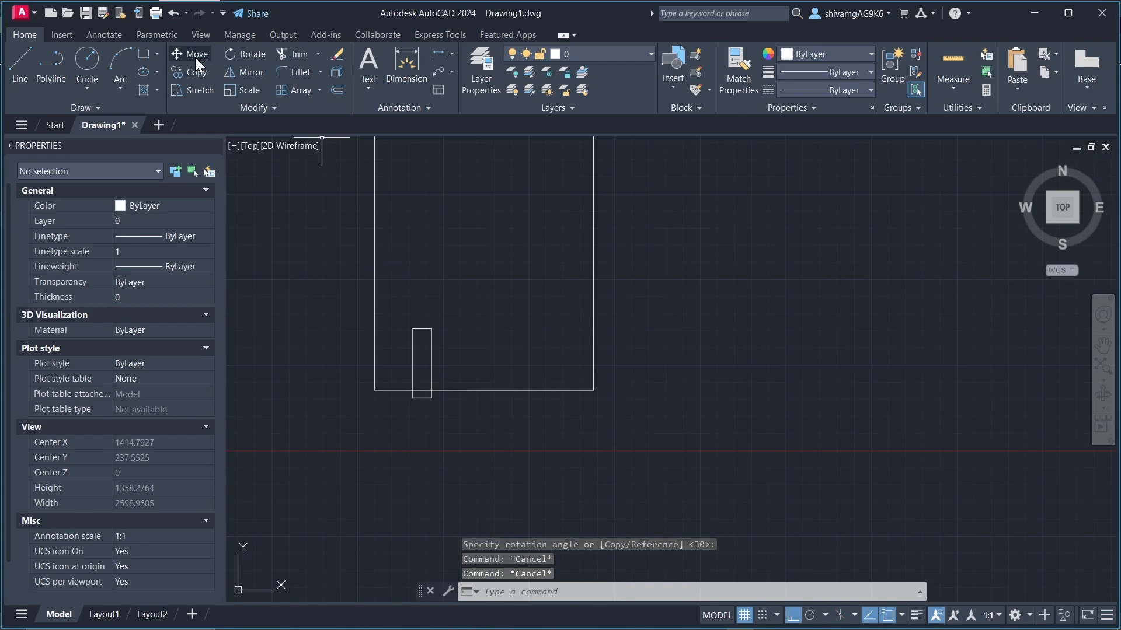
{"action": "scroll", "coordinate": [468, 336], "scroll_direction": "up", "scroll_amount": 4}
{"action": "scroll", "coordinate": [329, 332], "scroll_direction": "down", "scroll_amount": 4}
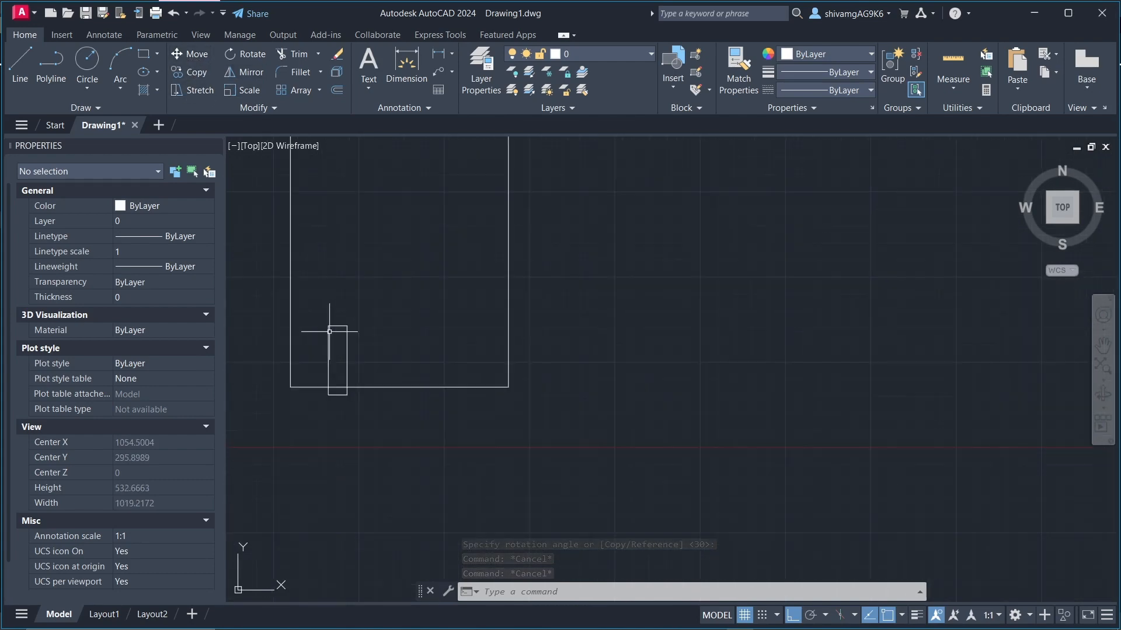
{"action": "left_click", "coordinate": [275, 318]}
{"action": "left_click", "coordinate": [426, 473]}
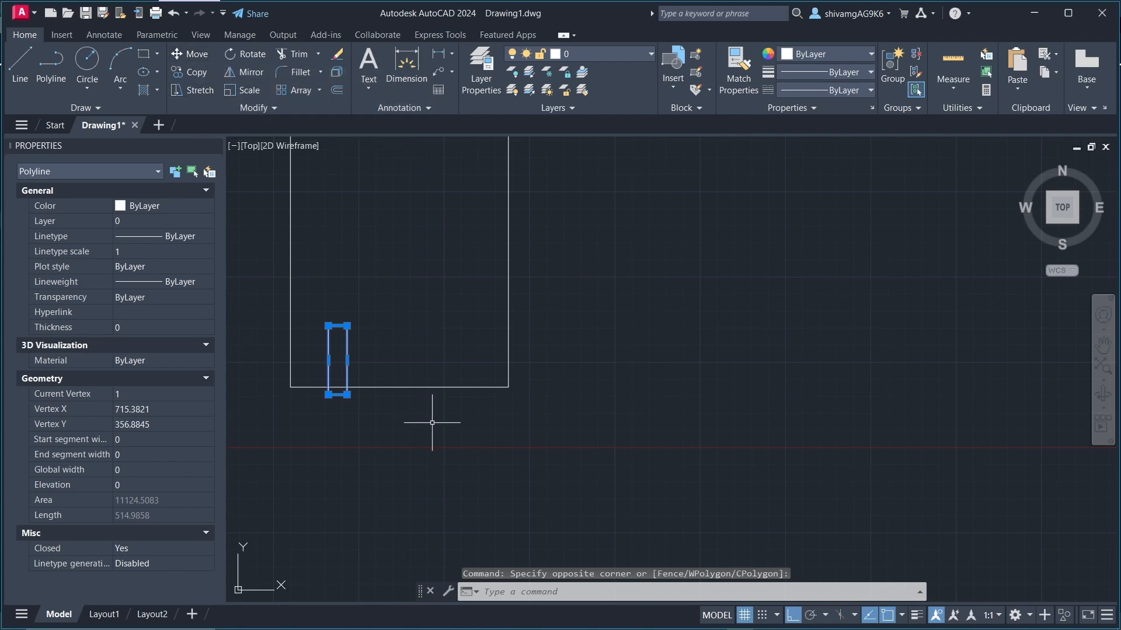
{"action": "key", "text": "Return"}
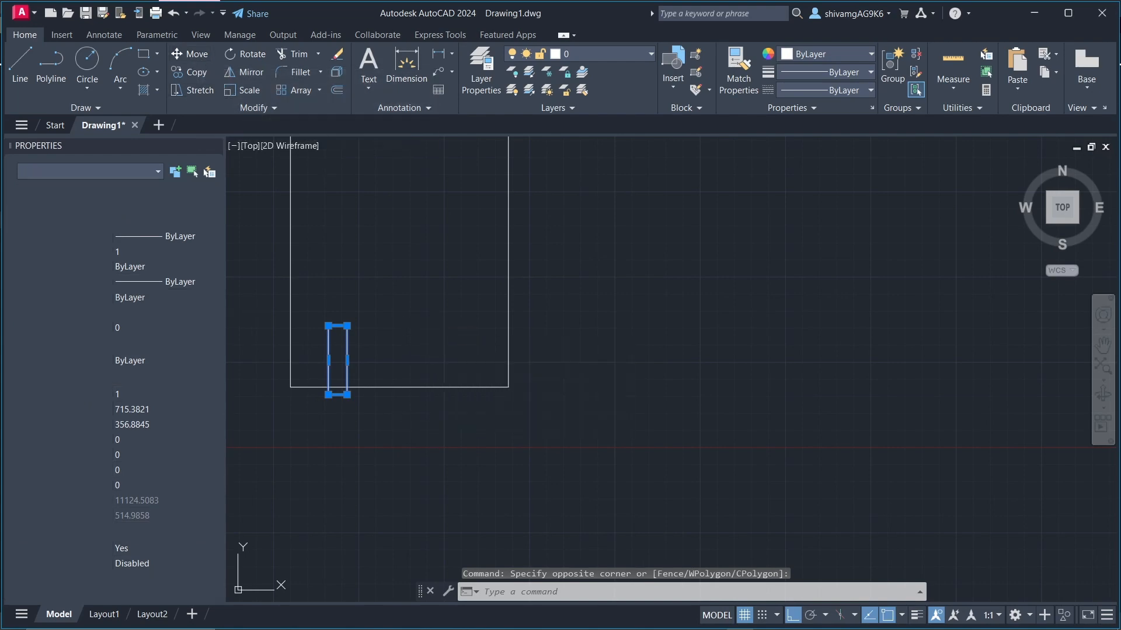
{"action": "scroll", "coordinate": [363, 379], "scroll_direction": "up", "scroll_amount": 2}
{"action": "scroll", "coordinate": [420, 374], "scroll_direction": "down", "scroll_amount": 2}
{"action": "scroll", "coordinate": [422, 367], "scroll_direction": "up", "scroll_amount": 2}
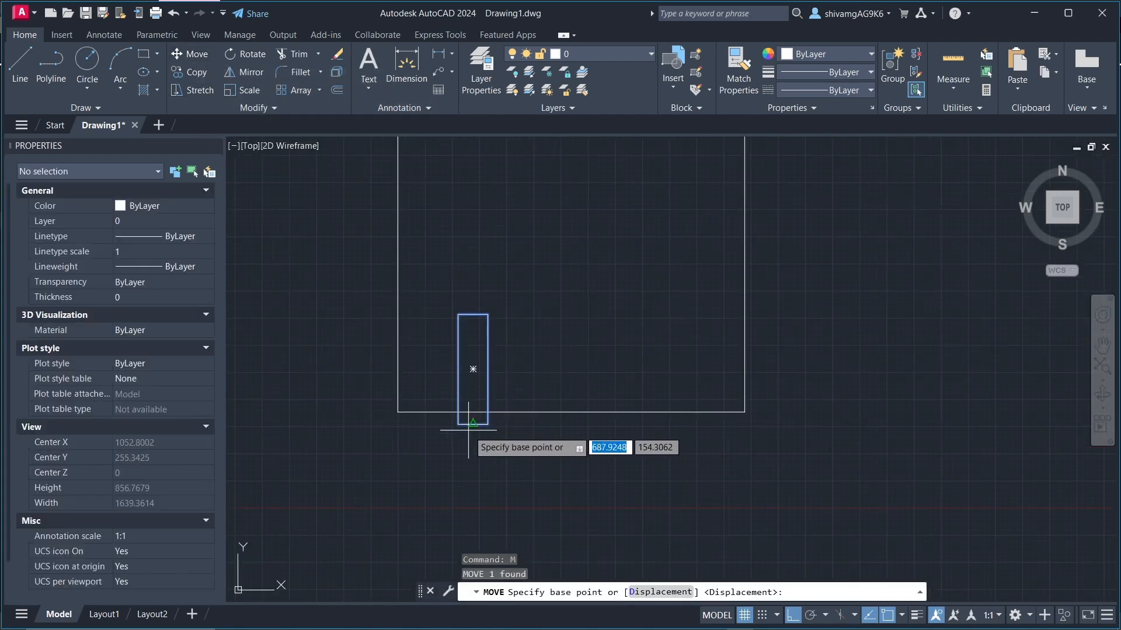
{"action": "left_click", "coordinate": [458, 424]}
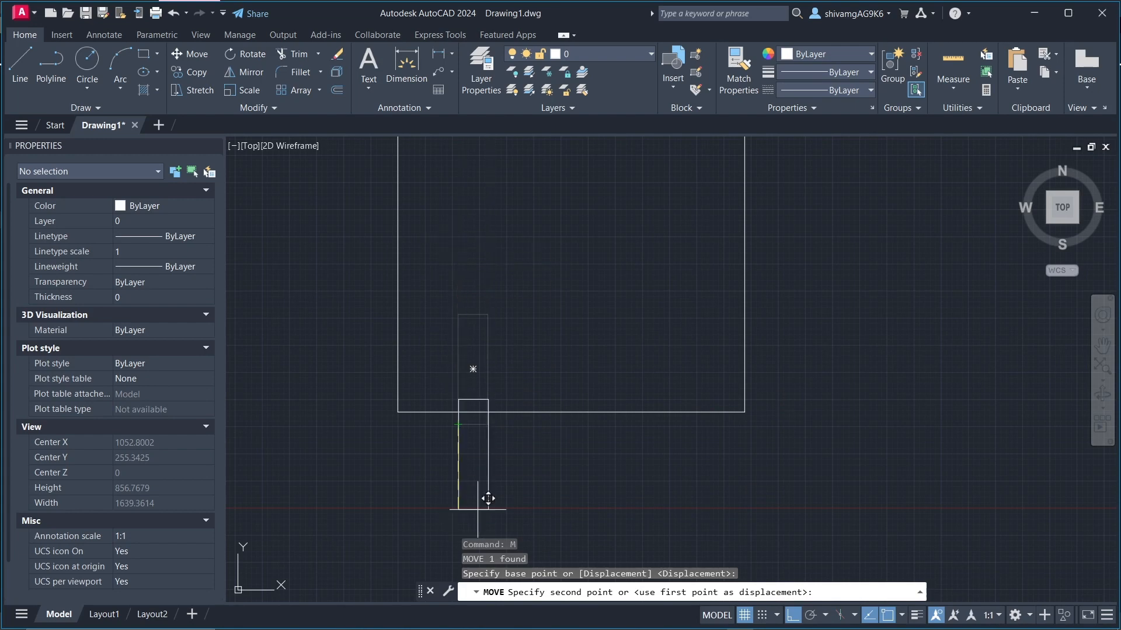
{"action": "scroll", "coordinate": [467, 362], "scroll_direction": "up", "scroll_amount": 4}
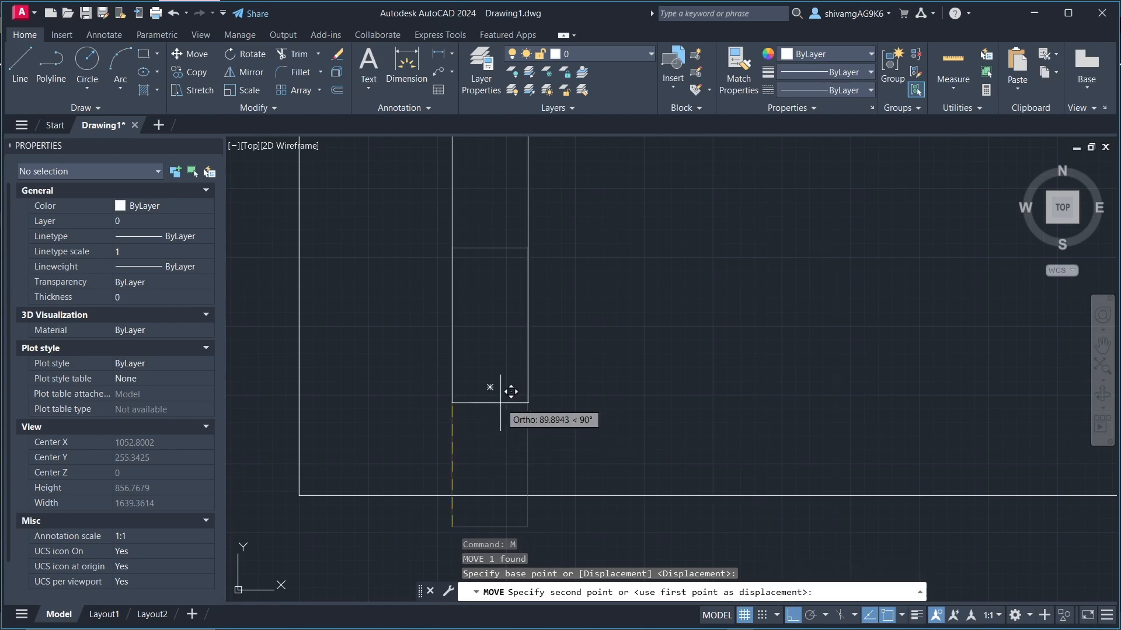
{"action": "scroll", "coordinate": [510, 391], "scroll_direction": "down", "scroll_amount": 4}
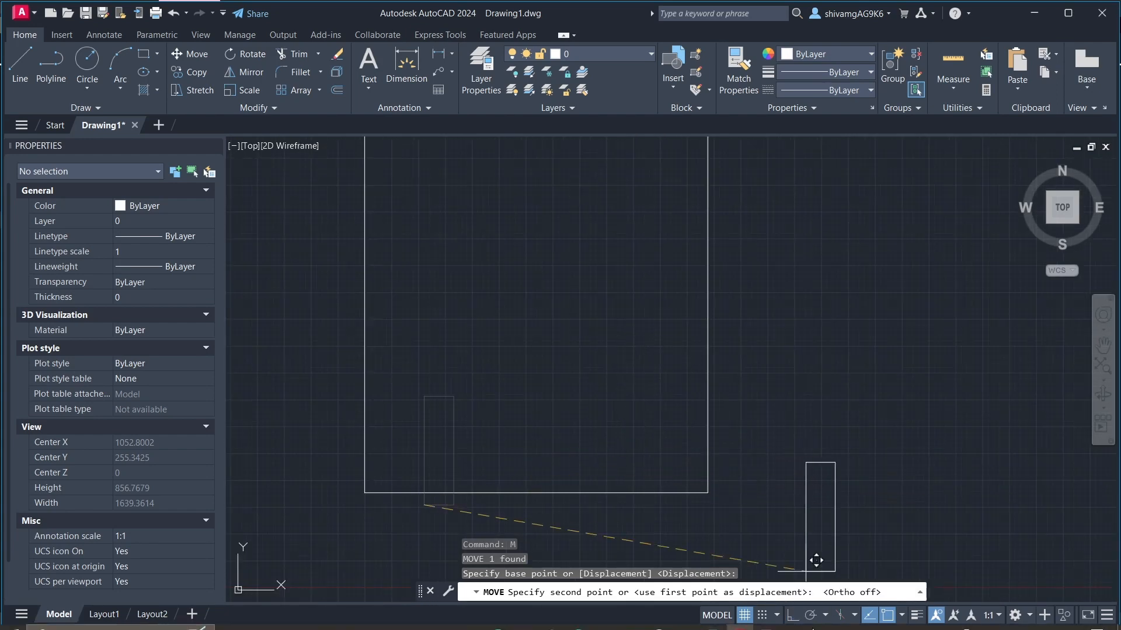
{"action": "key", "text": "F8"}
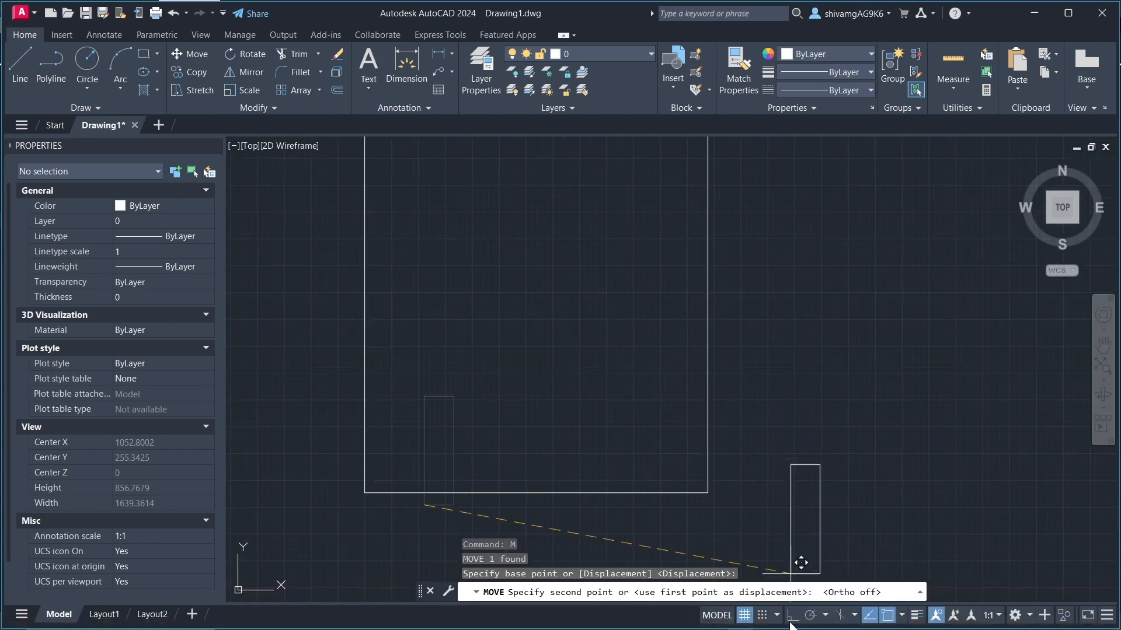
{"action": "scroll", "coordinate": [394, 466], "scroll_direction": "up", "scroll_amount": 2}
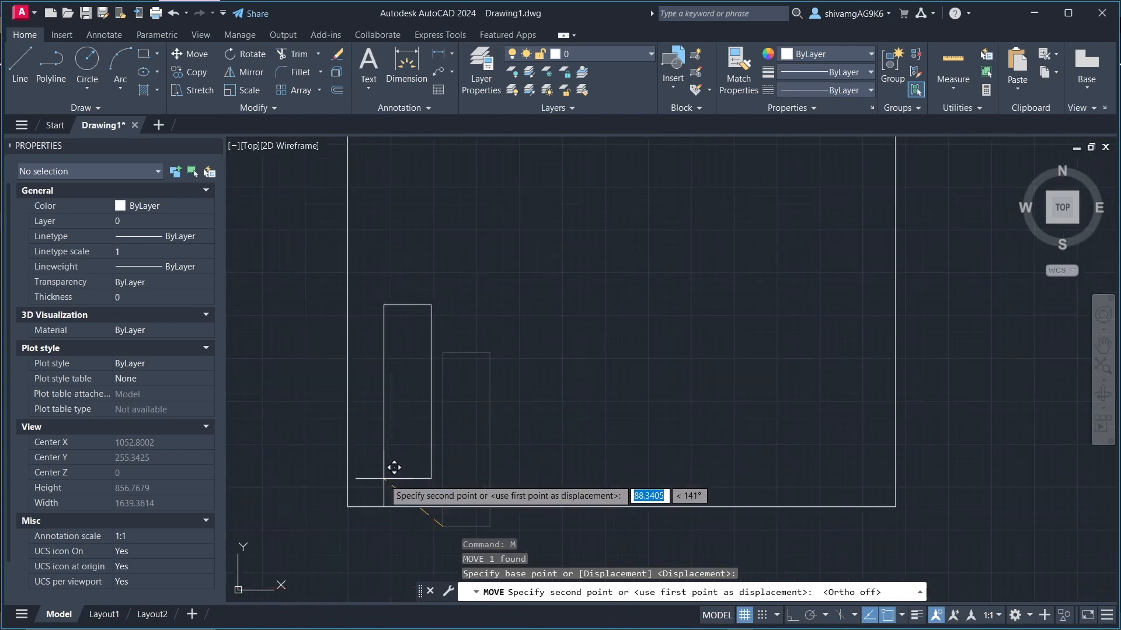
{"action": "left_click", "coordinate": [394, 467]}
{"action": "scroll", "coordinate": [469, 417], "scroll_direction": "down", "scroll_amount": 4}
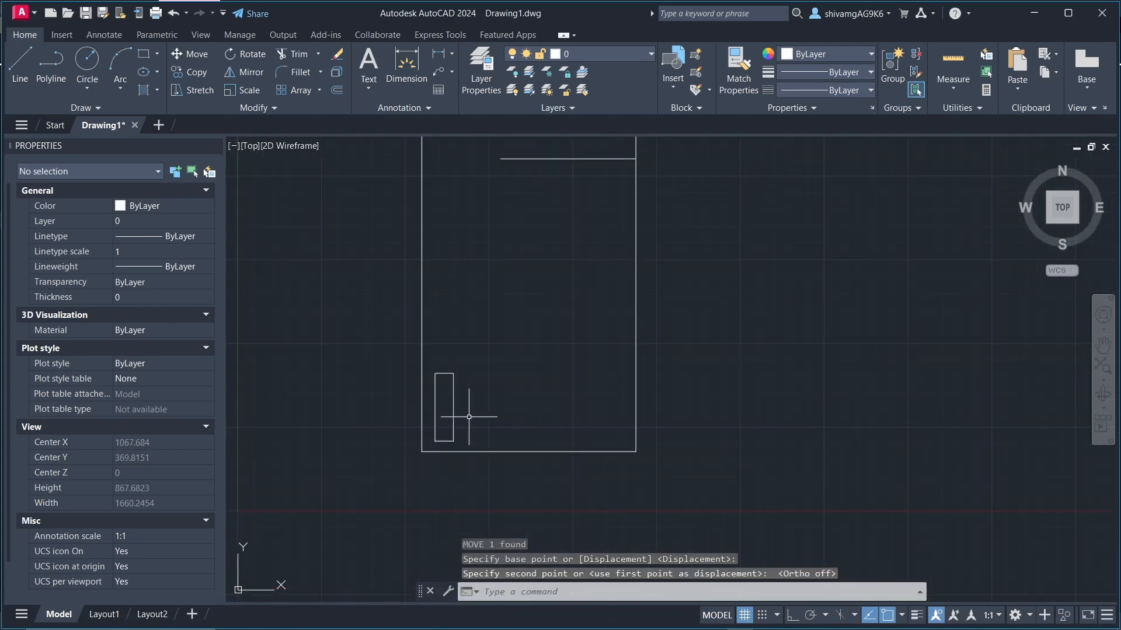
{"action": "scroll", "coordinate": [469, 417], "scroll_direction": "up", "scroll_amount": 4}
{"action": "key", "text": "Escape"}
{"action": "key", "text": "Escape"}
Step: Extend the two short horizontal lines near the large rectangle's upper edge to its left side, using a fence across both lines
{"action": "scroll", "coordinate": [508, 368], "scroll_direction": "down", "scroll_amount": 3}
{"action": "scroll", "coordinate": [482, 363], "scroll_direction": "up", "scroll_amount": 5}
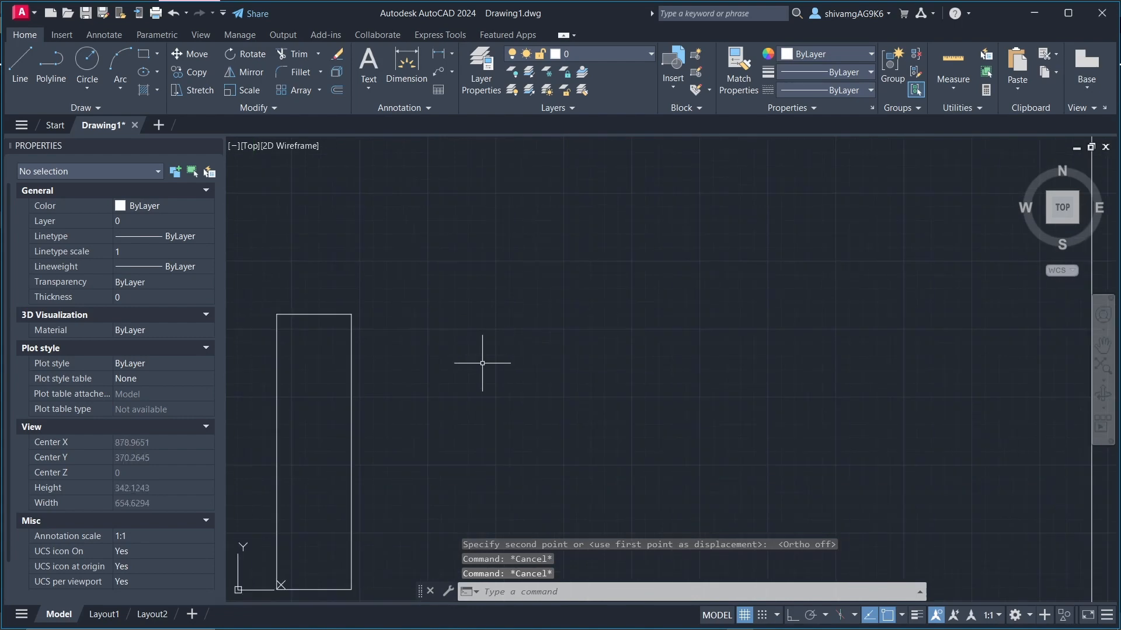
{"action": "scroll", "coordinate": [432, 379], "scroll_direction": "down", "scroll_amount": 8}
{"action": "scroll", "coordinate": [400, 388], "scroll_direction": "up", "scroll_amount": 6}
{"action": "scroll", "coordinate": [377, 432], "scroll_direction": "down", "scroll_amount": 6}
{"action": "scroll", "coordinate": [383, 428], "scroll_direction": "up", "scroll_amount": 2}
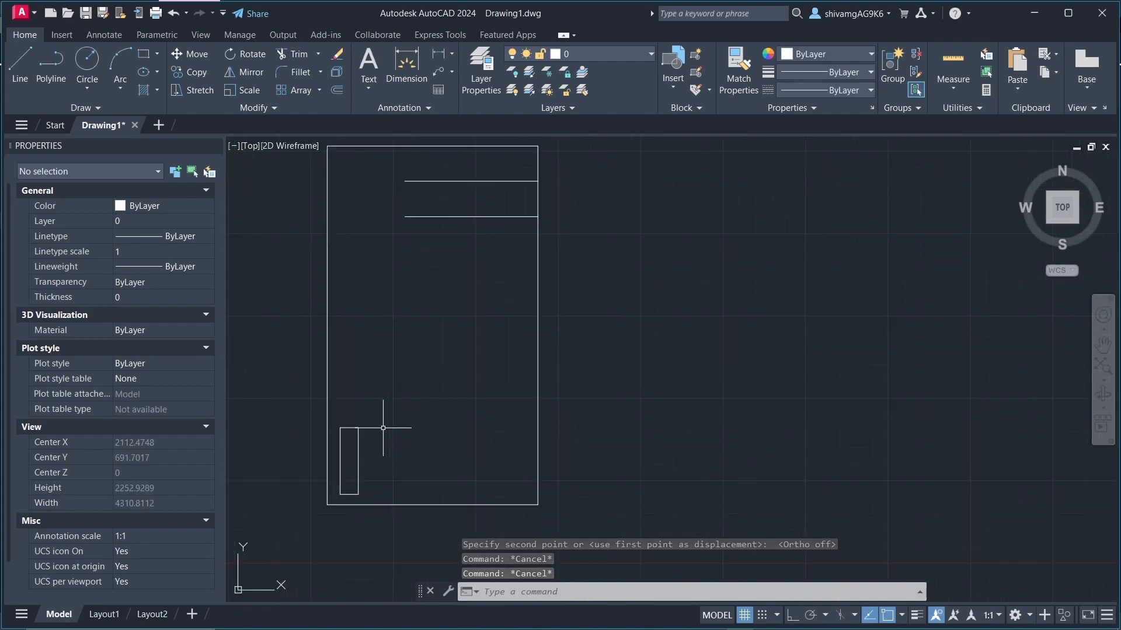
{"action": "left_click", "coordinate": [318, 53]}
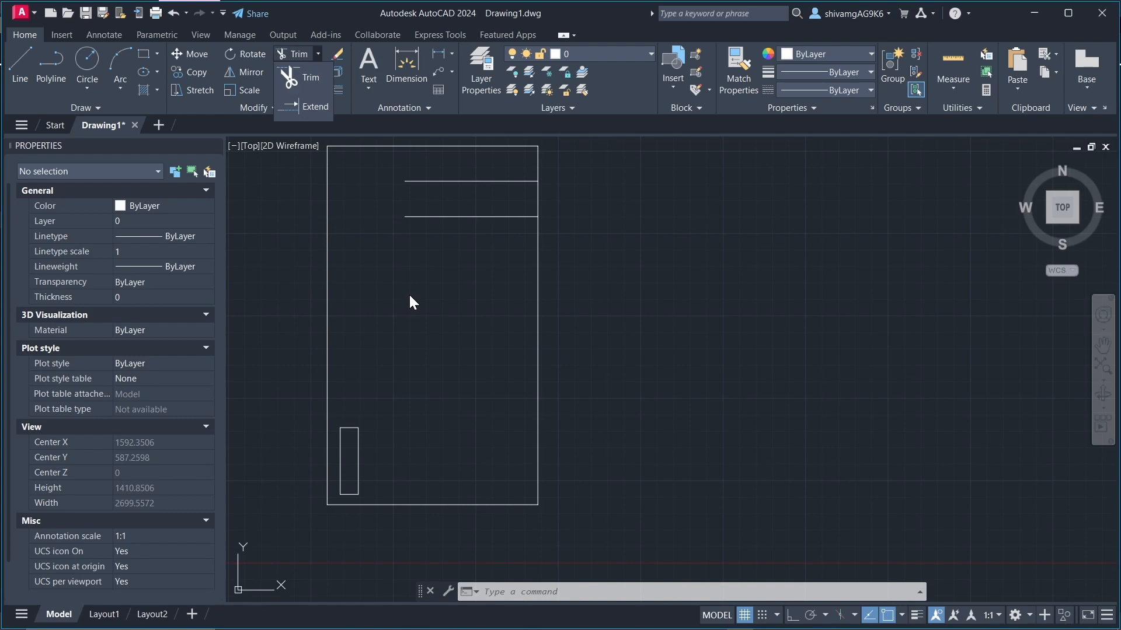
{"action": "key", "text": "Escape"}
{"action": "key", "text": "Escape"}
{"action": "type", "text": "EX"}
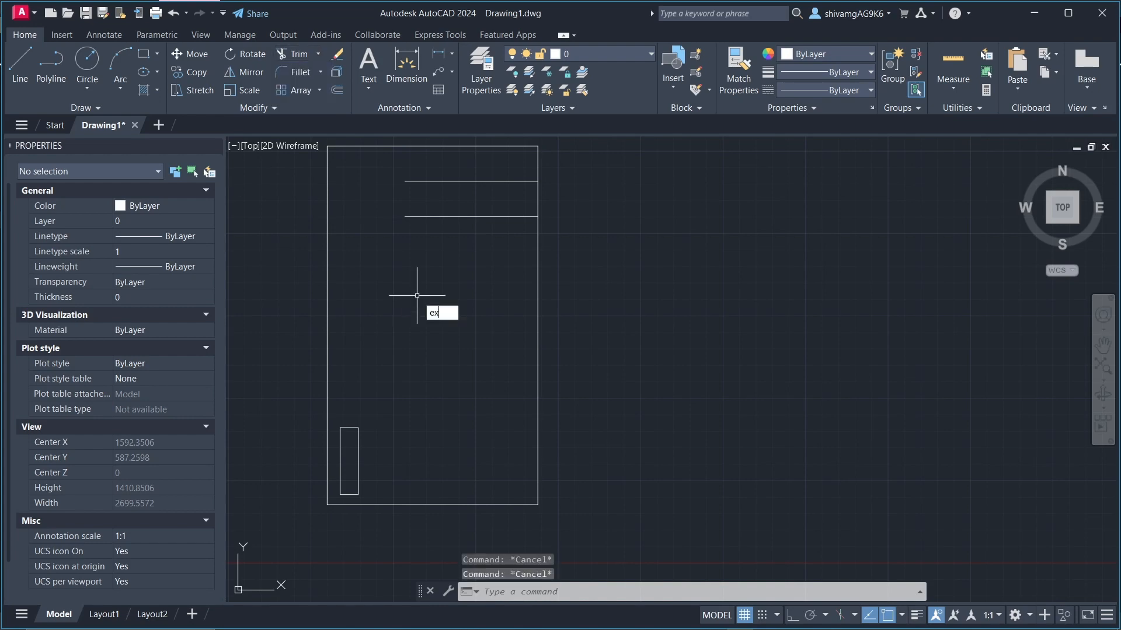
{"action": "key", "text": "Return"}
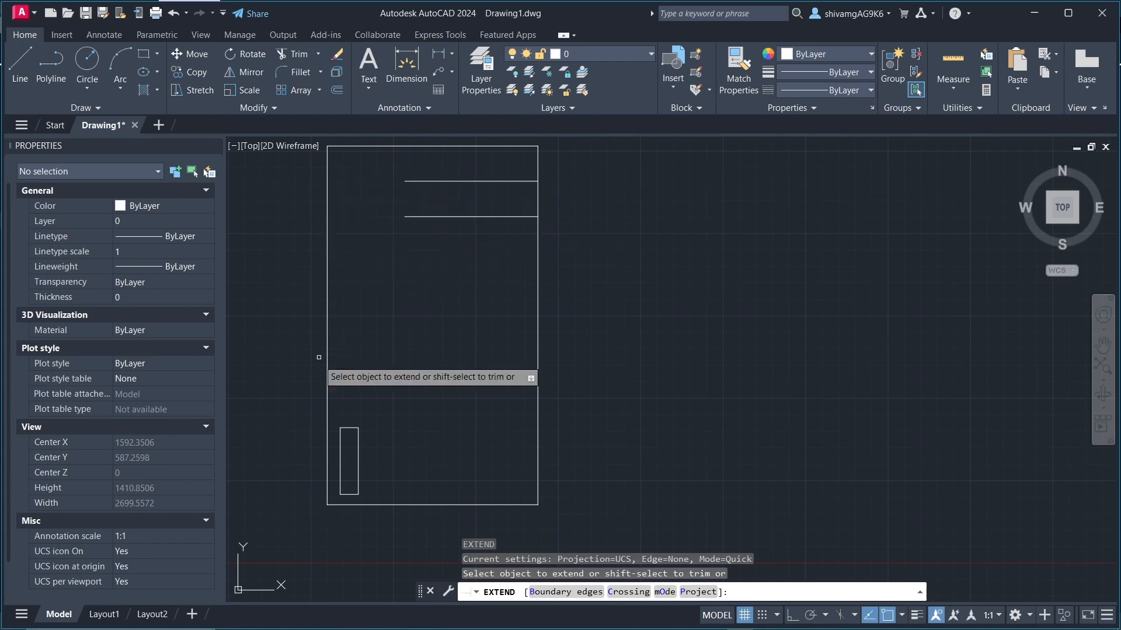
{"action": "left_click", "coordinate": [420, 251]}
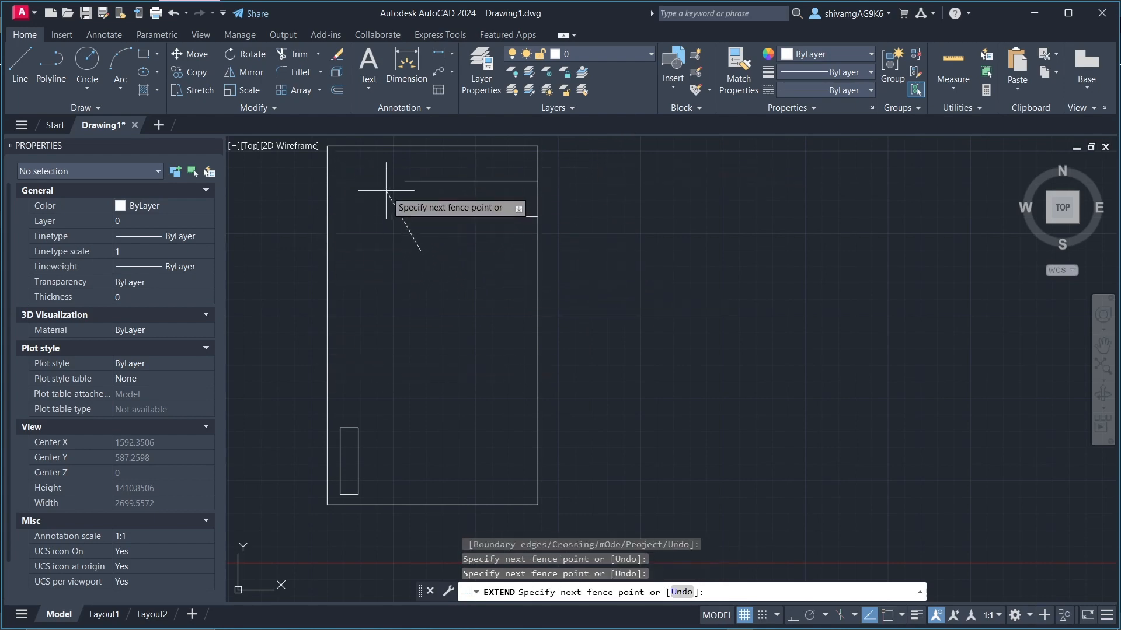
{"action": "left_click", "coordinate": [410, 170]}
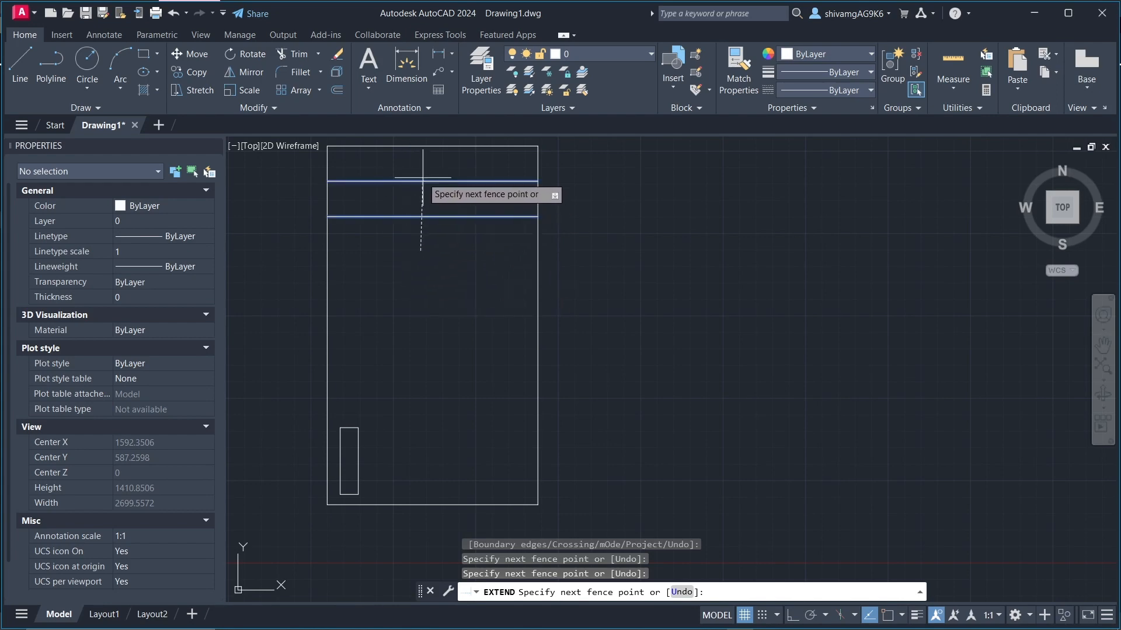
{"action": "key", "text": "Return"}
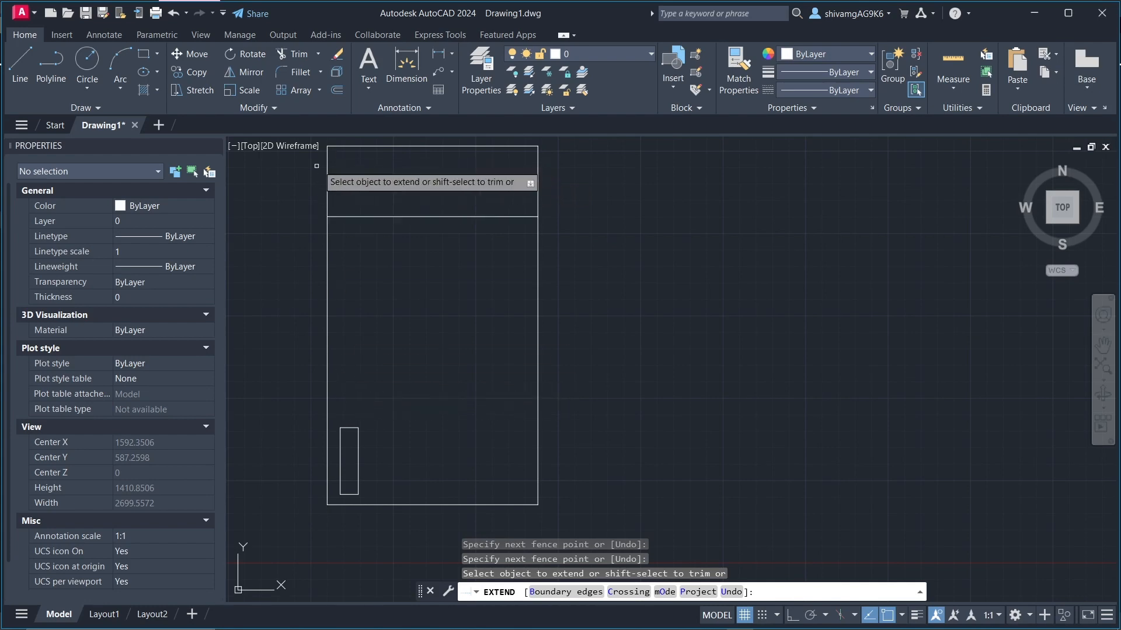
Step: End the Extend command
{"action": "key", "text": "Escape"}
{"action": "key", "text": "Escape"}
{"action": "key", "text": "Escape"}
{"action": "key", "text": "Escape"}
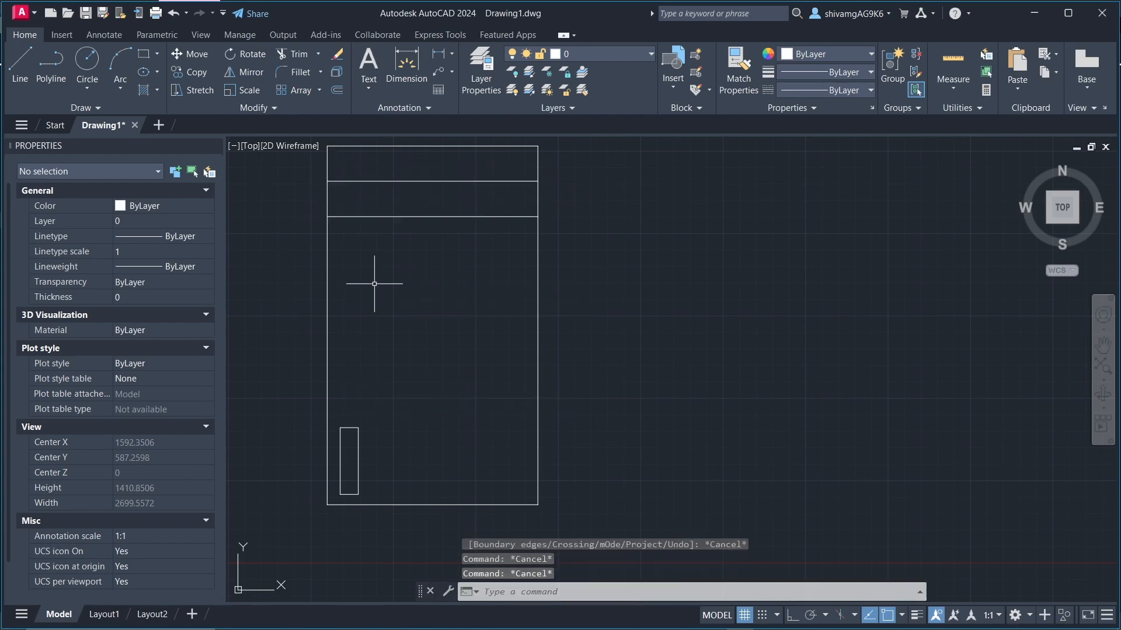
{"action": "scroll", "coordinate": [380, 316], "scroll_direction": "down", "scroll_amount": 2}
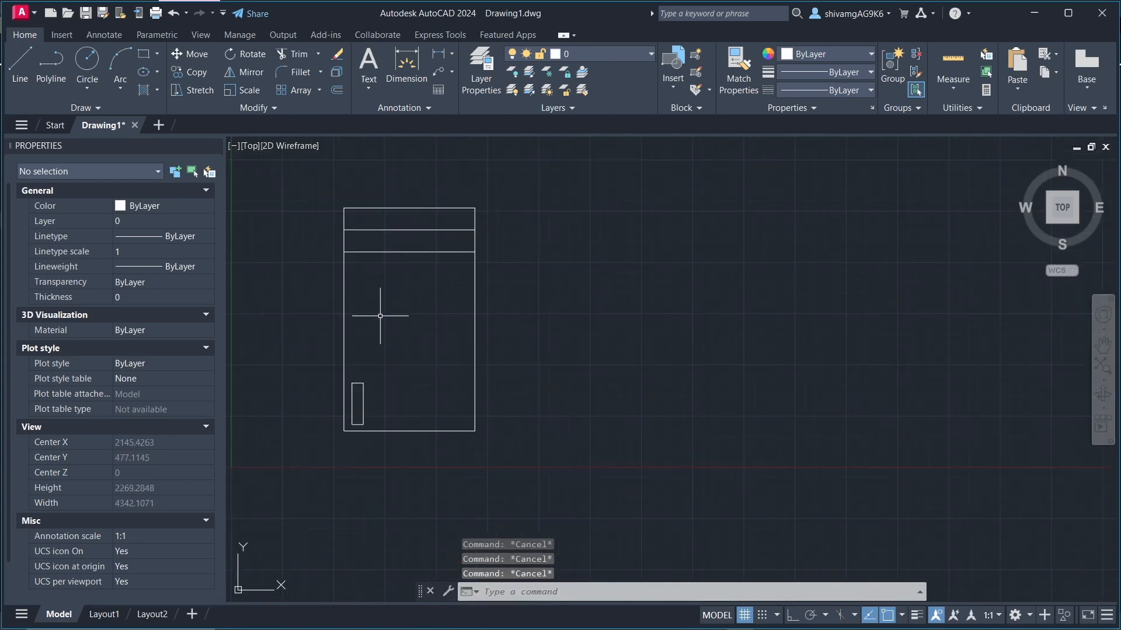
{"action": "scroll", "coordinate": [378, 323], "scroll_direction": "up", "scroll_amount": 4}
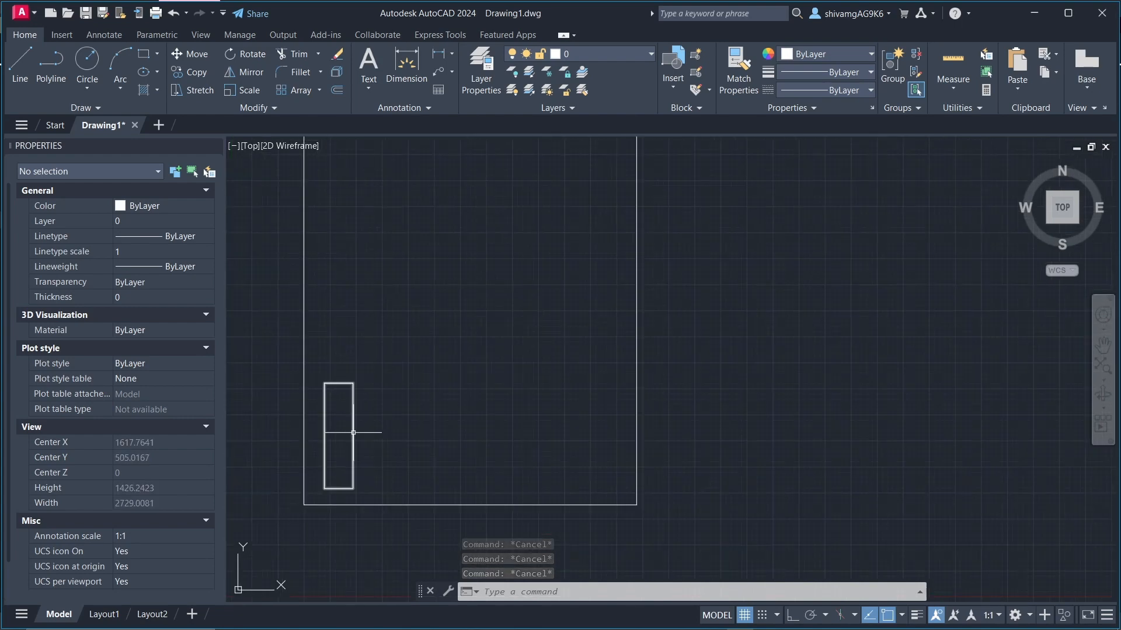
{"action": "scroll", "coordinate": [366, 440], "scroll_direction": "down", "scroll_amount": 2}
{"action": "scroll", "coordinate": [367, 451], "scroll_direction": "up", "scroll_amount": 4}
{"action": "scroll", "coordinate": [365, 455], "scroll_direction": "down", "scroll_amount": 6}
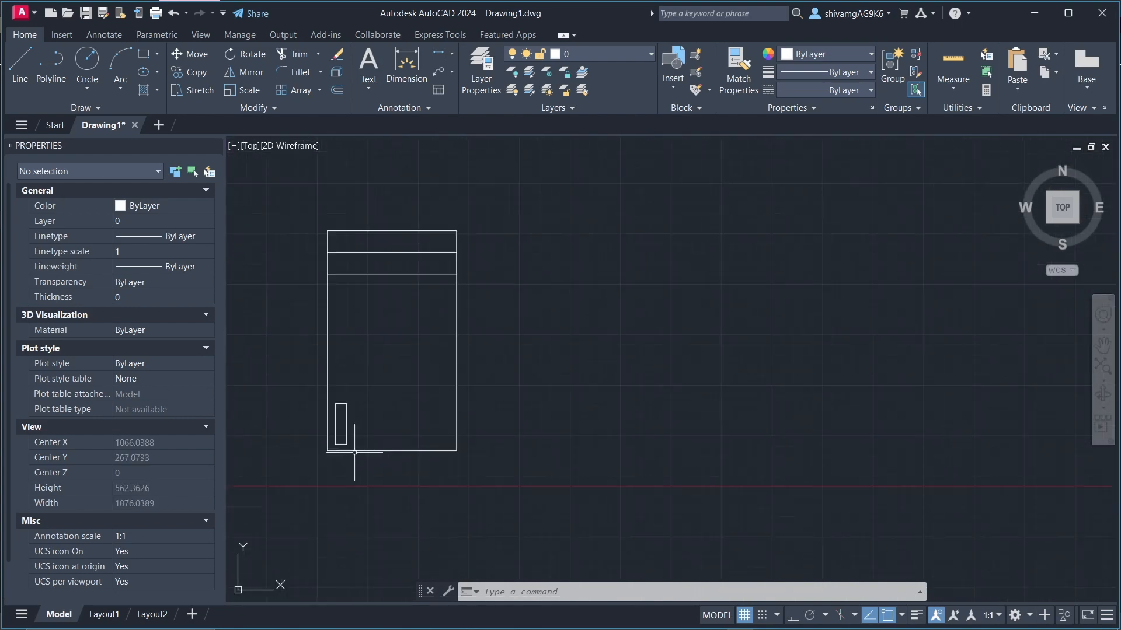
{"action": "scroll", "coordinate": [354, 458], "scroll_direction": "up", "scroll_amount": 2}
{"action": "scroll", "coordinate": [363, 435], "scroll_direction": "up", "scroll_amount": 4}
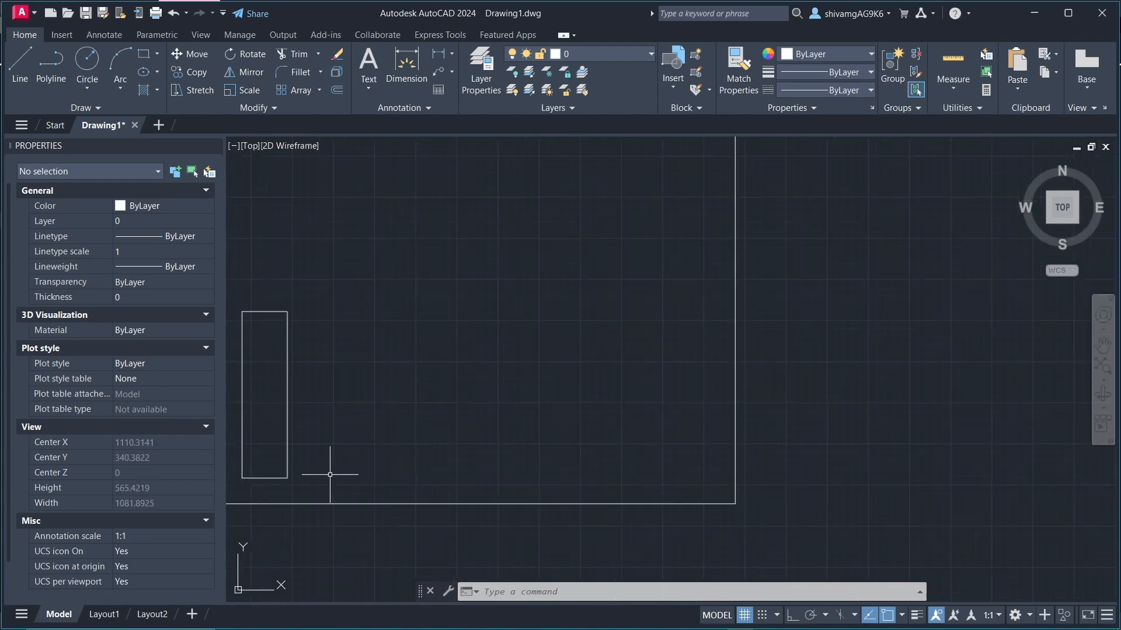
Step: Copy the small upright rectangle by its lower-left corner straight up, with Ortho on, so the copy crosses both horizontal lines
{"action": "scroll", "coordinate": [393, 467], "scroll_direction": "down", "scroll_amount": 4}
{"action": "left_click", "coordinate": [307, 360]}
{"action": "left_click", "coordinate": [459, 532]}
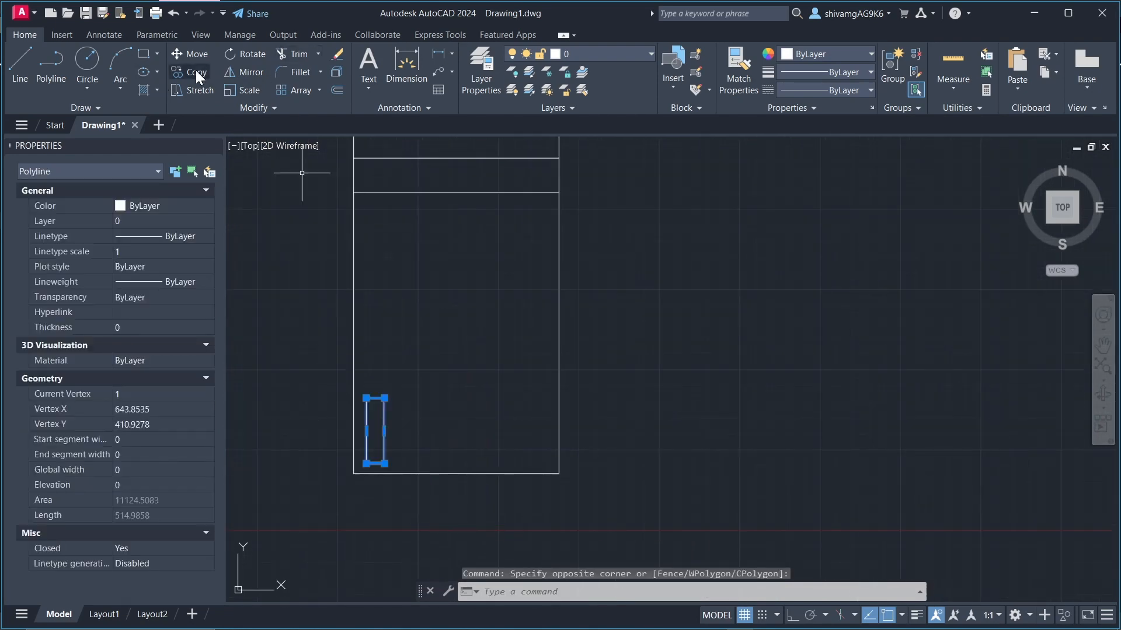
{"action": "type", "text": "CO"}
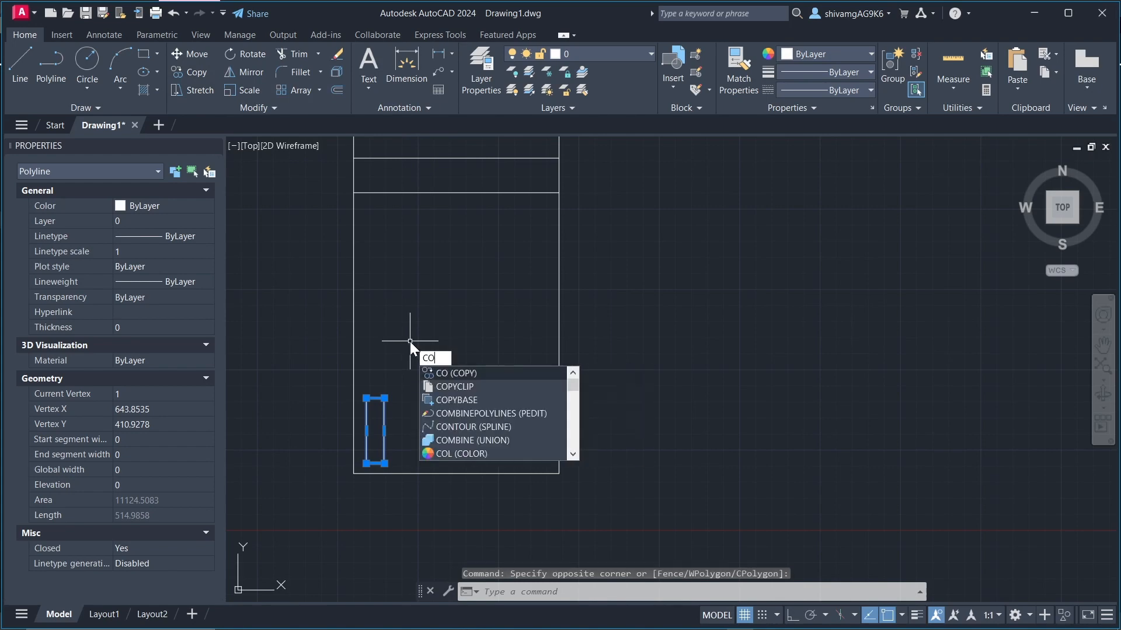
{"action": "key", "text": "Return"}
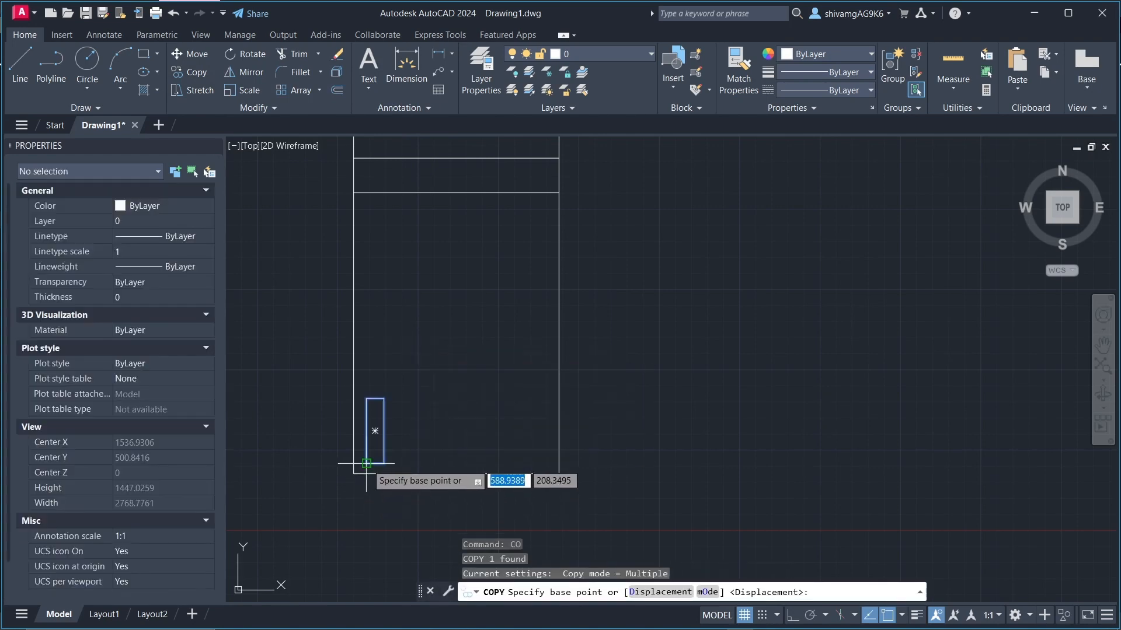
{"action": "left_click", "coordinate": [375, 431]}
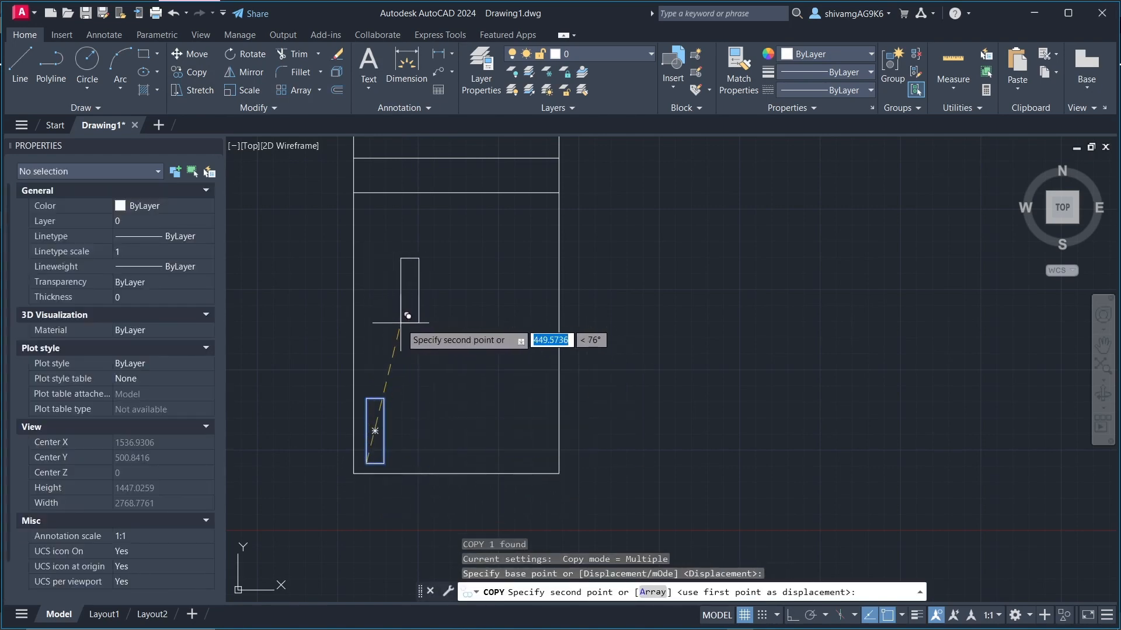
{"action": "key", "text": "F8"}
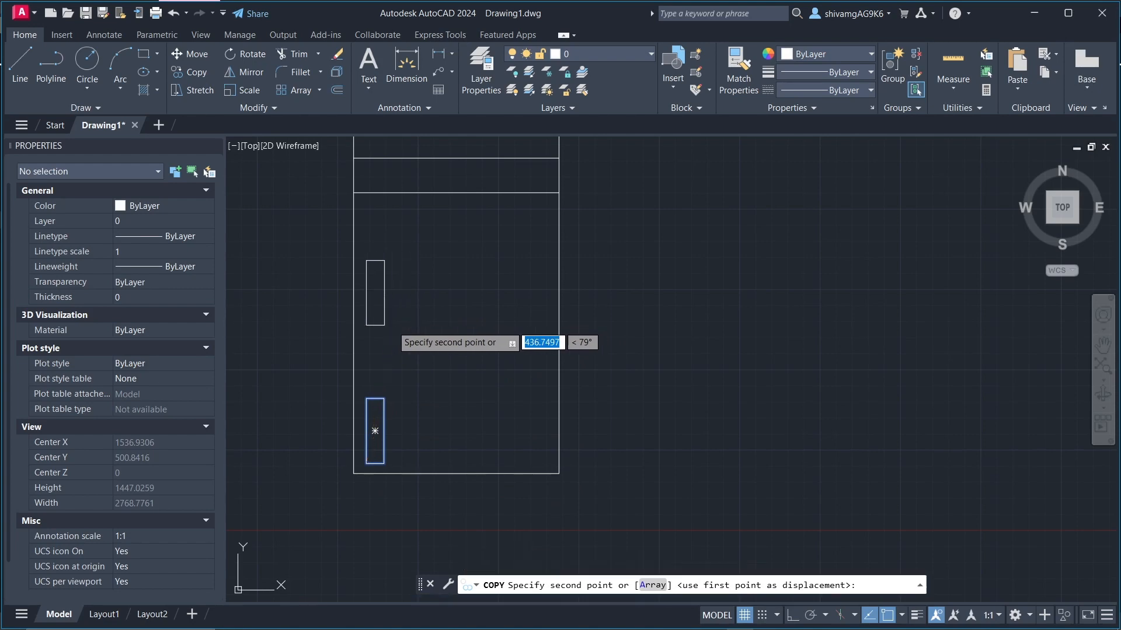
{"action": "scroll", "coordinate": [401, 286], "scroll_direction": "down", "scroll_amount": 2}
{"action": "scroll", "coordinate": [402, 282], "scroll_direction": "up", "scroll_amount": 2}
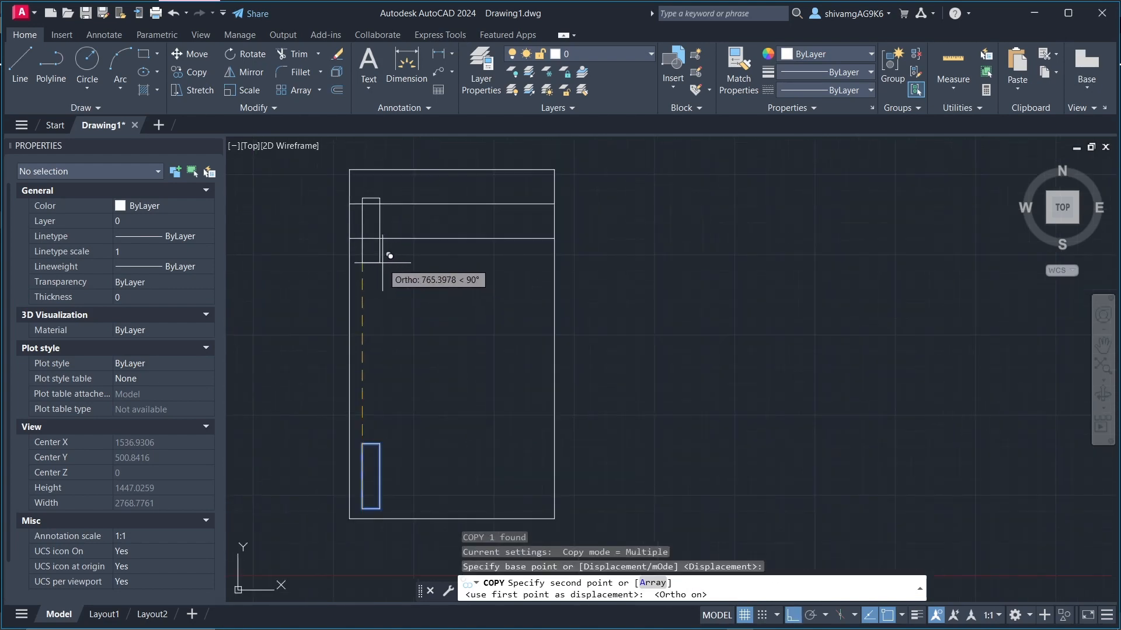
{"action": "left_click", "coordinate": [387, 222]}
{"action": "key", "text": "Escape"}
{"action": "key", "text": "Escape"}
{"action": "key", "text": "Escape"}
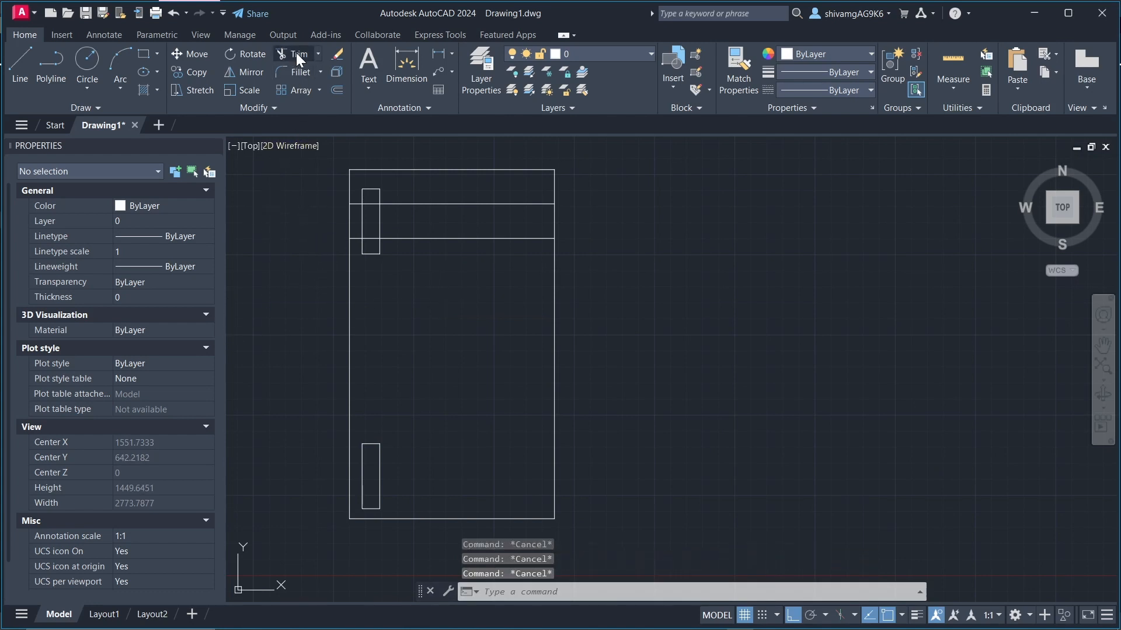
Step: Trim the segments of the two horizontal lines that lie inside the copied small rectangle
{"action": "type", "text": "TR"}
{"action": "key", "text": "Return"}
{"action": "scroll", "coordinate": [371, 201], "scroll_direction": "up", "scroll_amount": 6}
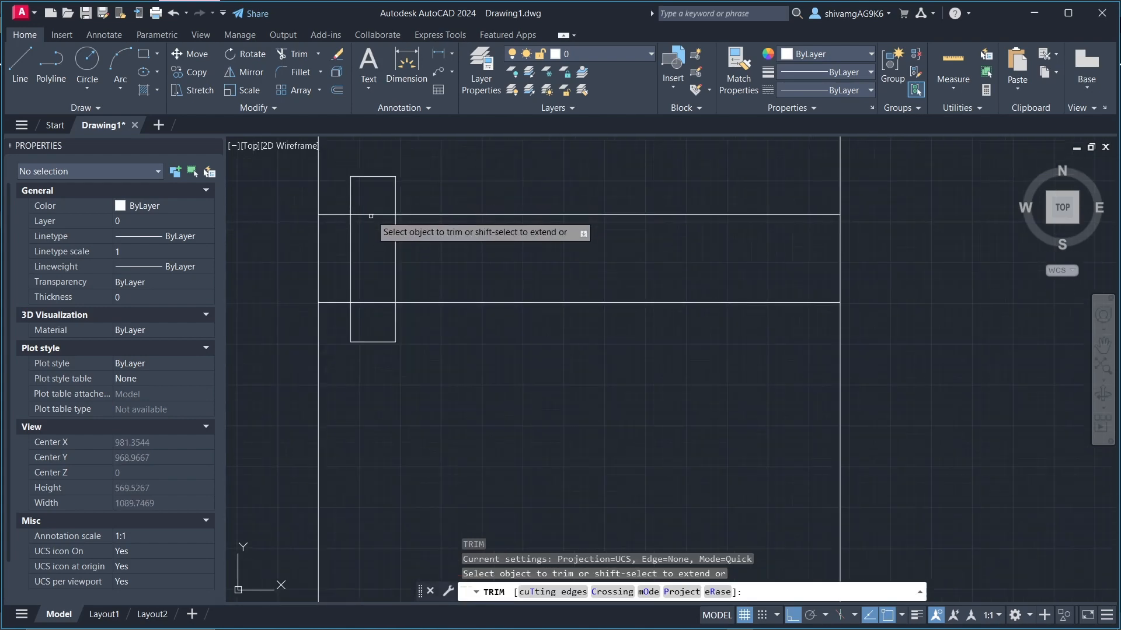
{"action": "left_click", "coordinate": [373, 216]}
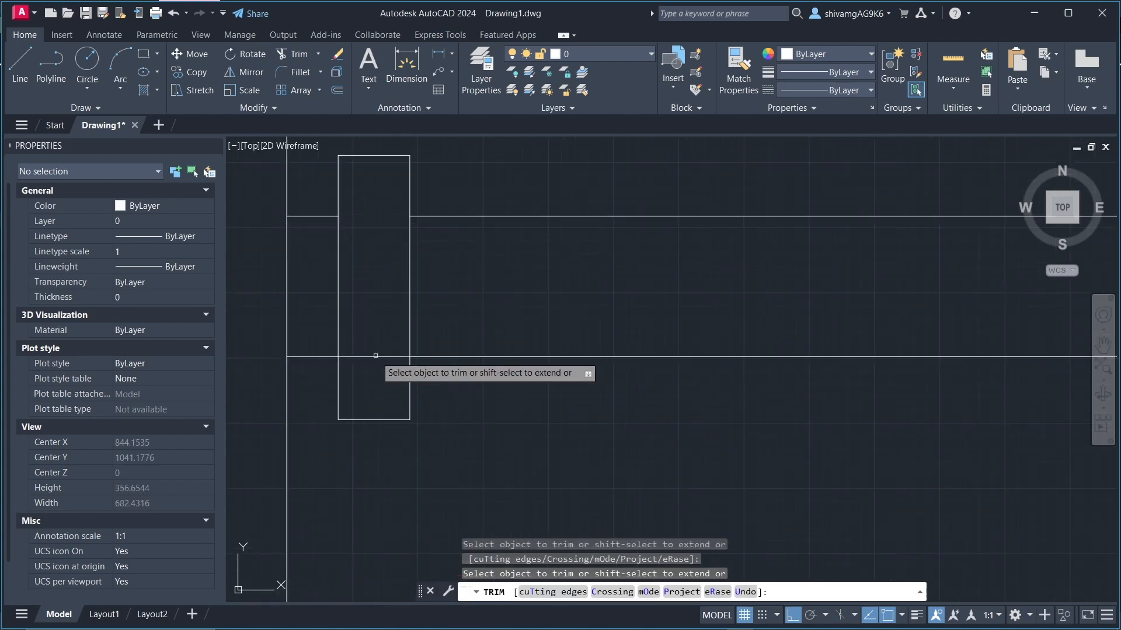
{"action": "left_click", "coordinate": [375, 355]}
{"action": "scroll", "coordinate": [374, 274], "scroll_direction": "down", "scroll_amount": 4}
{"action": "scroll", "coordinate": [466, 277], "scroll_direction": "up", "scroll_amount": 2}
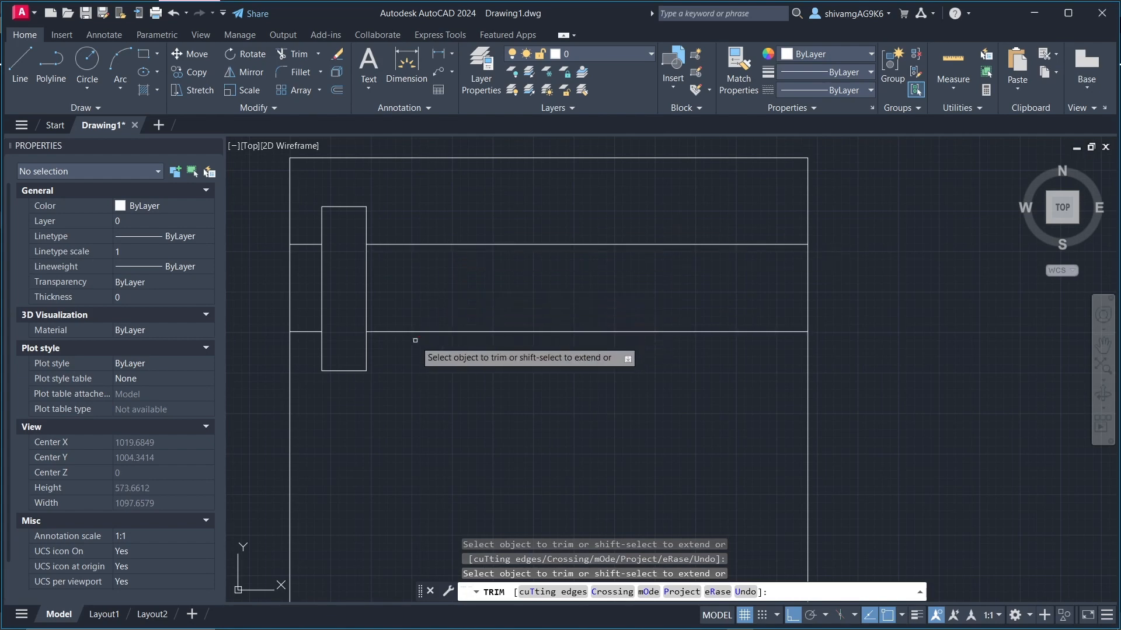
{"action": "key", "text": "Escape"}
{"action": "key", "text": "Escape"}
{"action": "key", "text": "Escape"}
Step: Create a rectangular array from the small rectangle near the large rectangle's lower-left corner
{"action": "scroll", "coordinate": [403, 321], "scroll_direction": "down", "scroll_amount": 3}
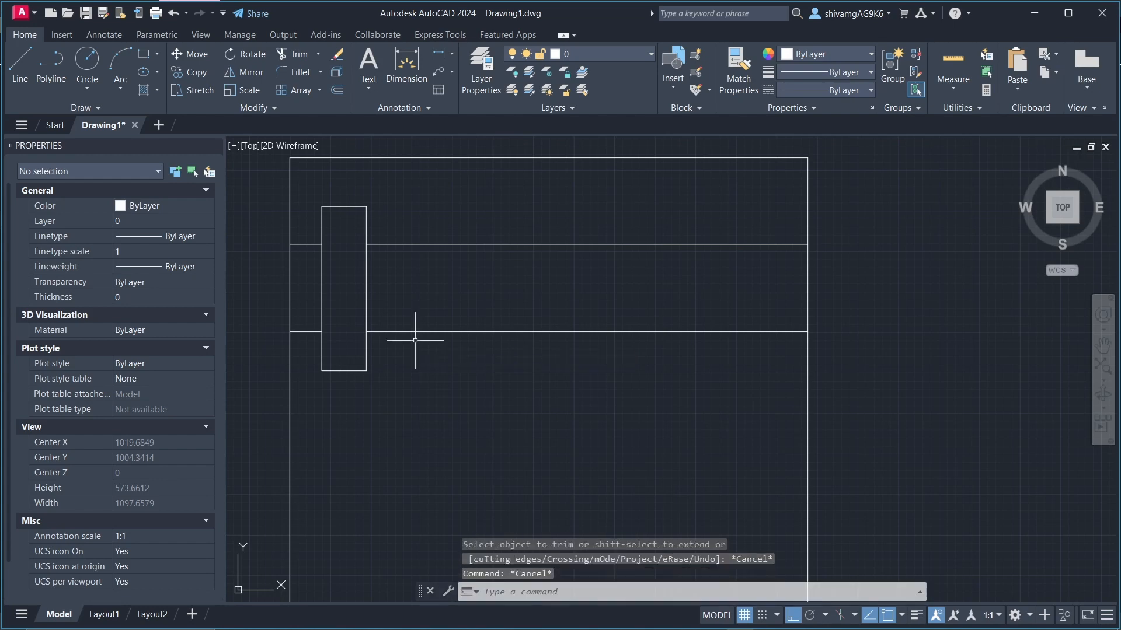
{"action": "scroll", "coordinate": [401, 284], "scroll_direction": "down", "scroll_amount": 1}
{"action": "scroll", "coordinate": [428, 393], "scroll_direction": "up", "scroll_amount": 2}
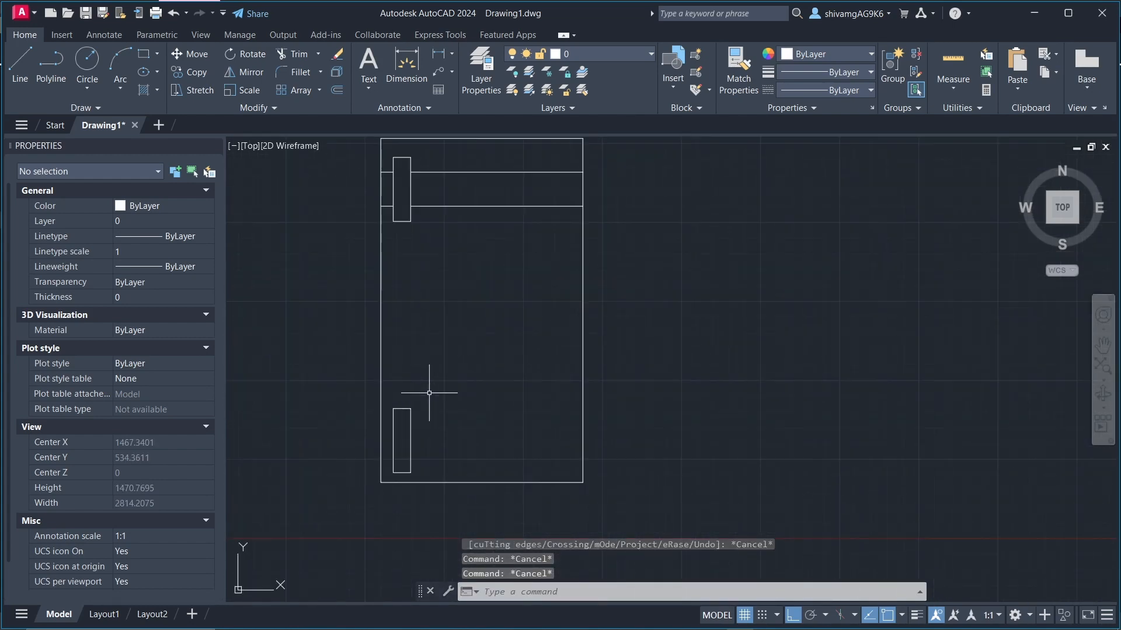
{"action": "scroll", "coordinate": [240, 179], "scroll_direction": "down", "scroll_amount": 1}
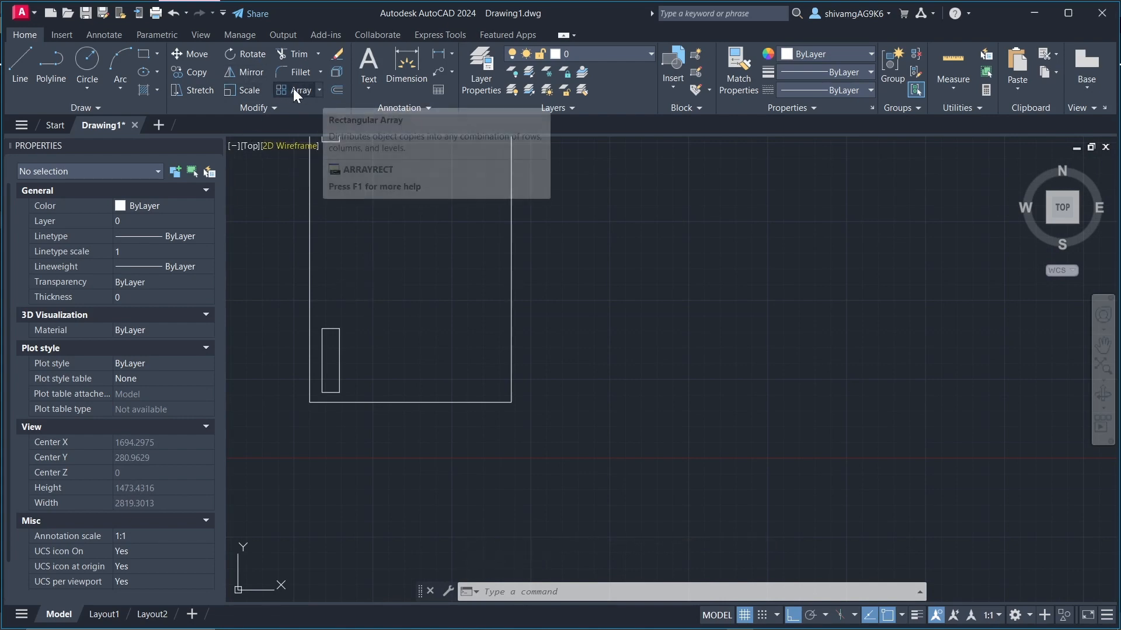
{"action": "scroll", "coordinate": [359, 350], "scroll_direction": "down", "scroll_amount": 2}
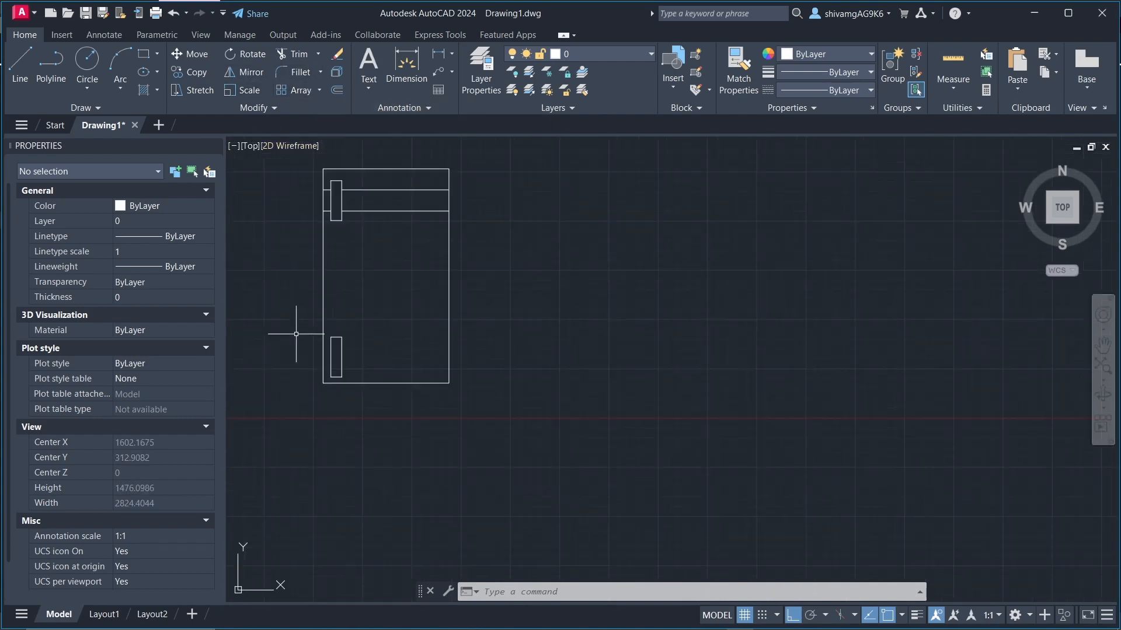
{"action": "left_click", "coordinate": [298, 327]}
{"action": "left_click", "coordinate": [376, 394]}
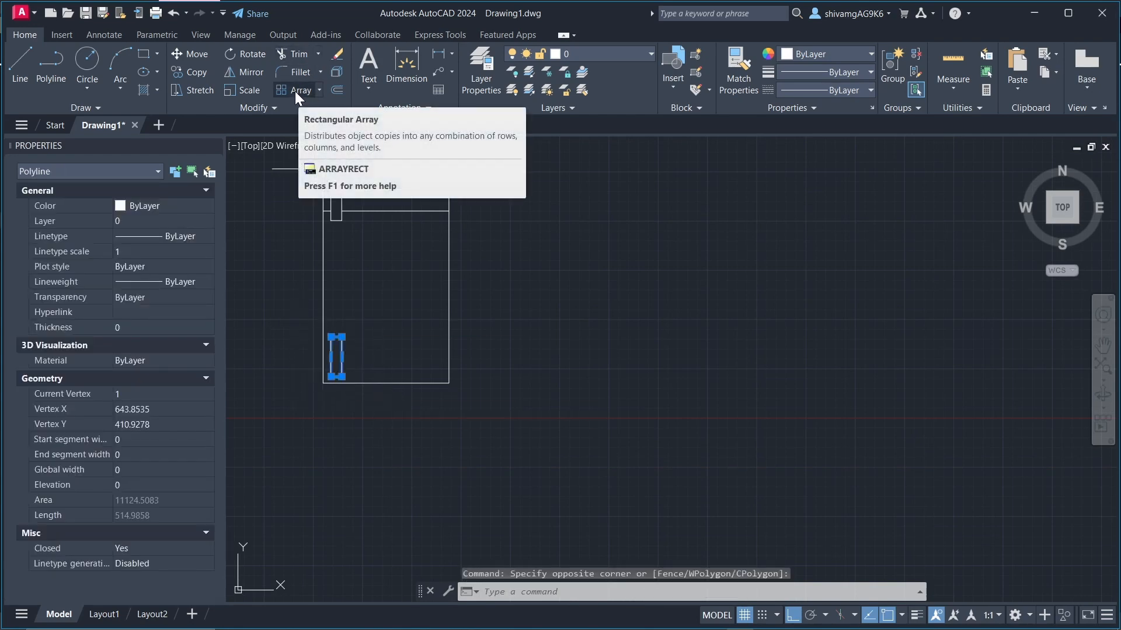
{"action": "type", "text": "AR"}
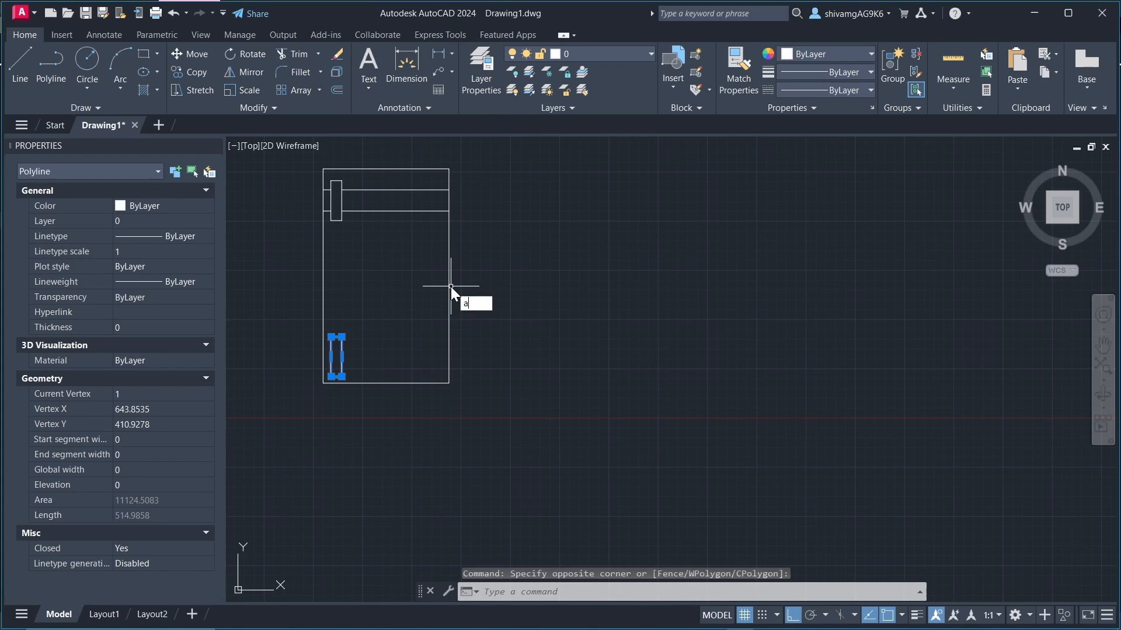
{"action": "key", "text": "Return"}
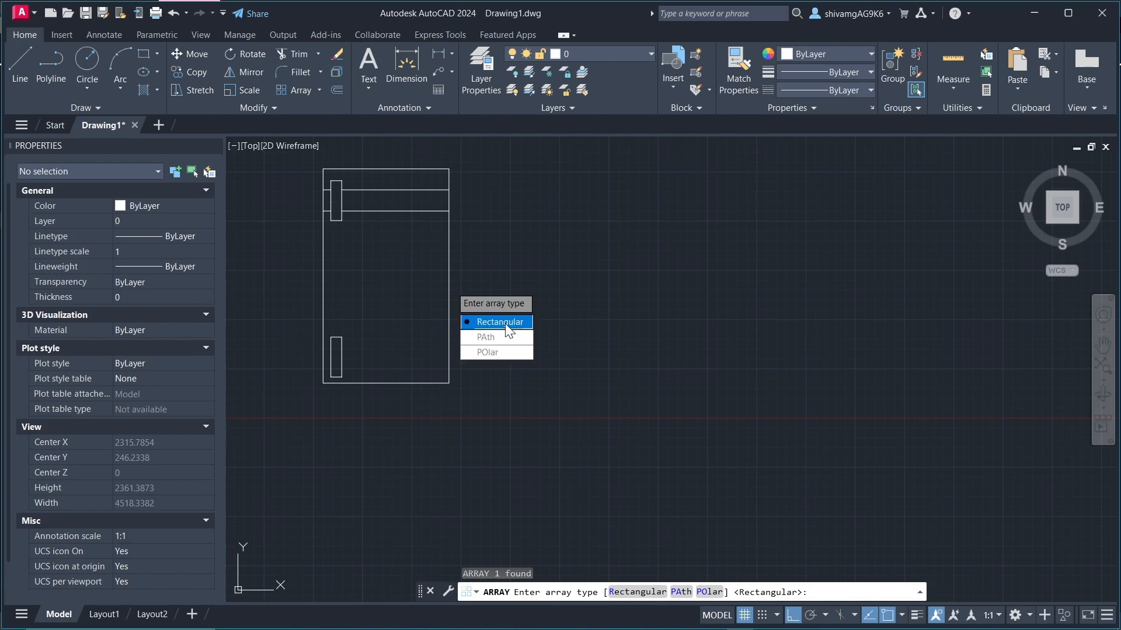
{"action": "left_click", "coordinate": [500, 322]}
{"action": "scroll", "coordinate": [336, 237], "scroll_direction": "up", "scroll_amount": 2}
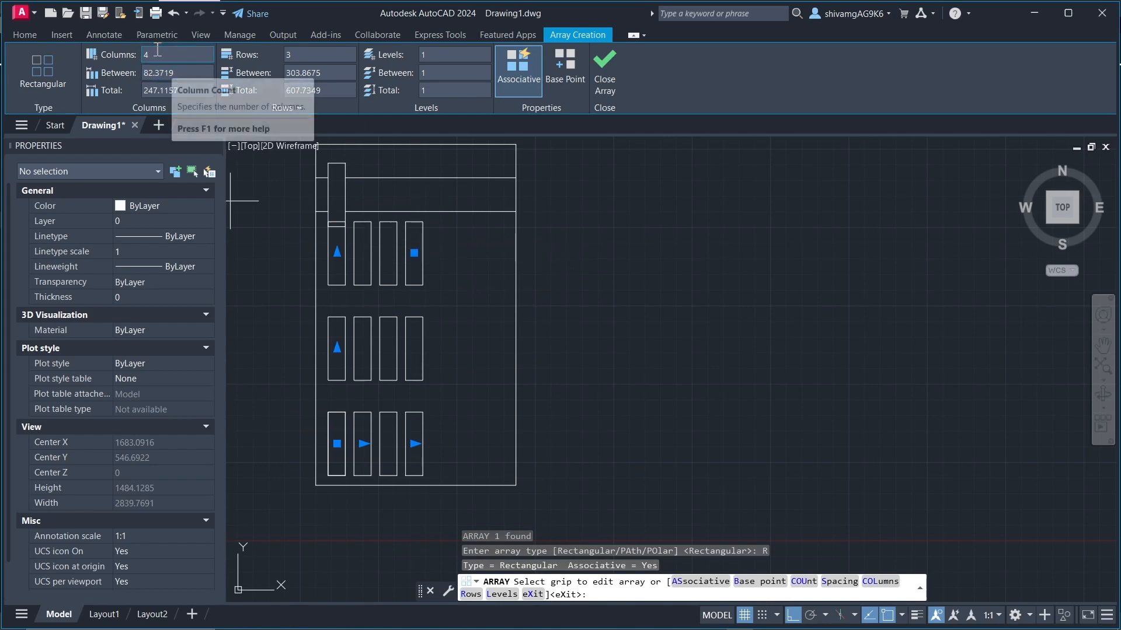
Step: Set the spacing between the array's columns to 150
{"action": "scroll", "coordinate": [377, 212], "scroll_direction": "down", "scroll_amount": 2}
{"action": "scroll", "coordinate": [376, 230], "scroll_direction": "up", "scroll_amount": 2}
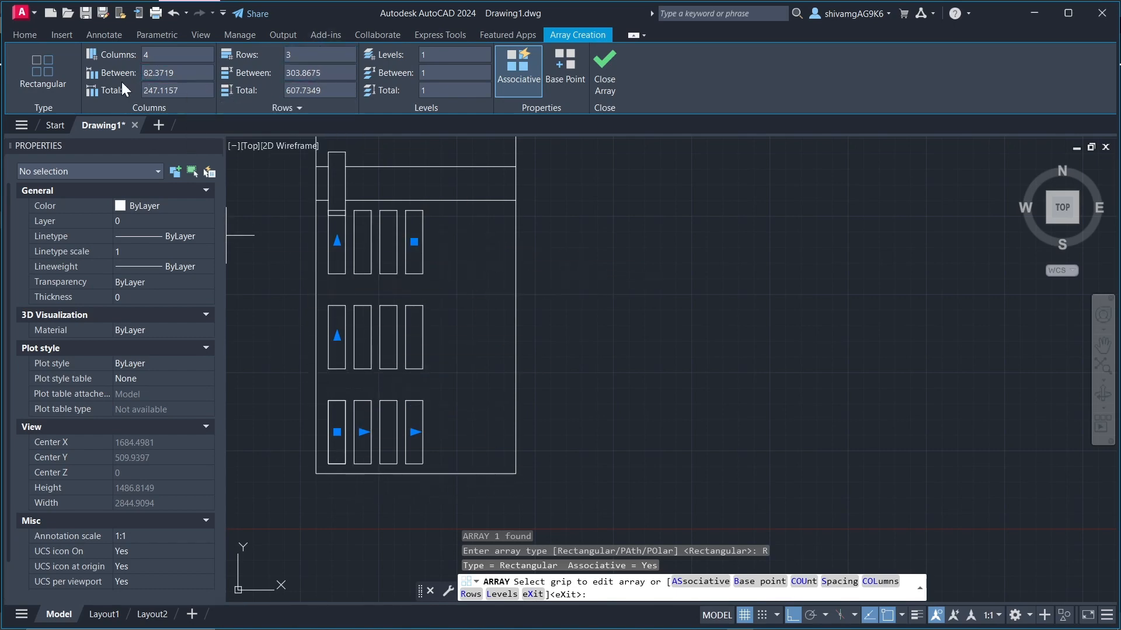
{"action": "scroll", "coordinate": [336, 250], "scroll_direction": "up", "scroll_amount": 4}
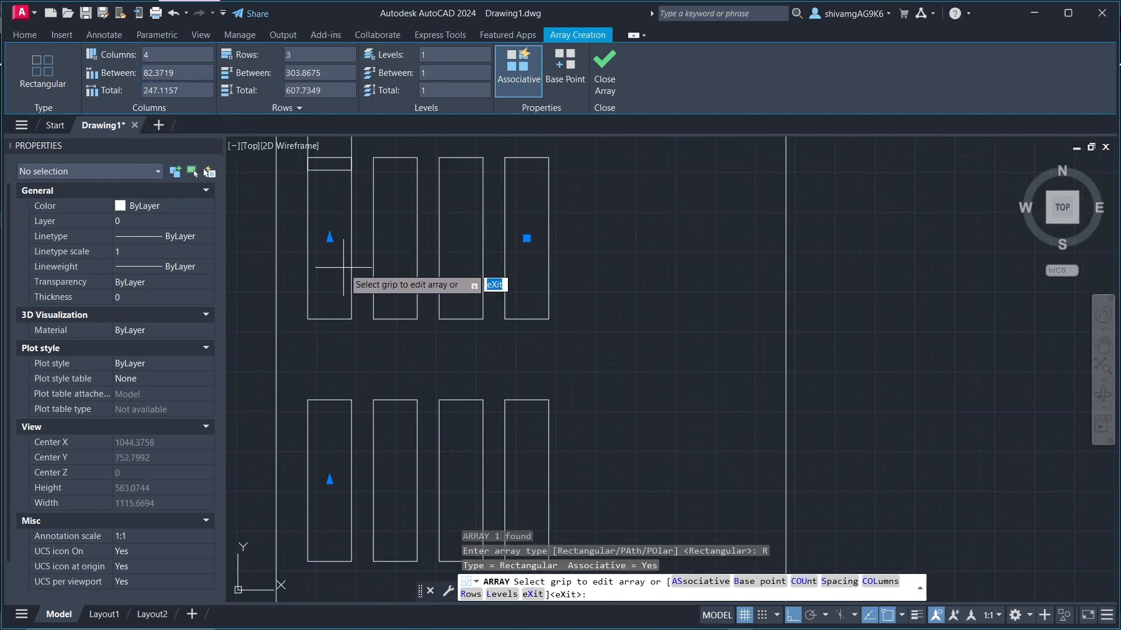
{"action": "scroll", "coordinate": [324, 239], "scroll_direction": "down", "scroll_amount": 4}
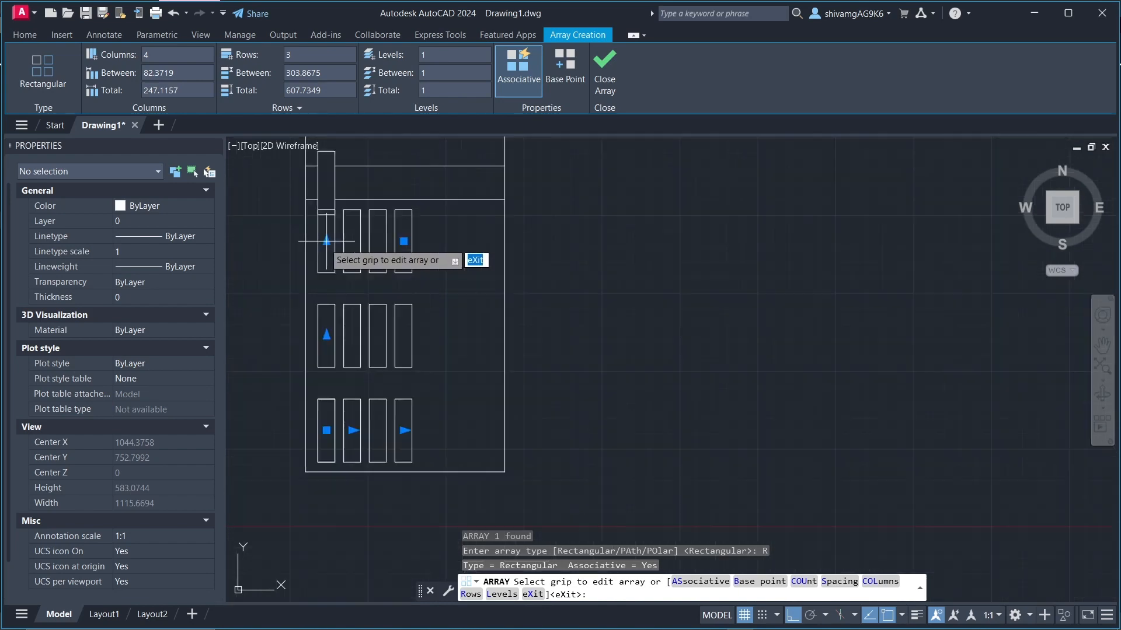
{"action": "type", "text": "185"}
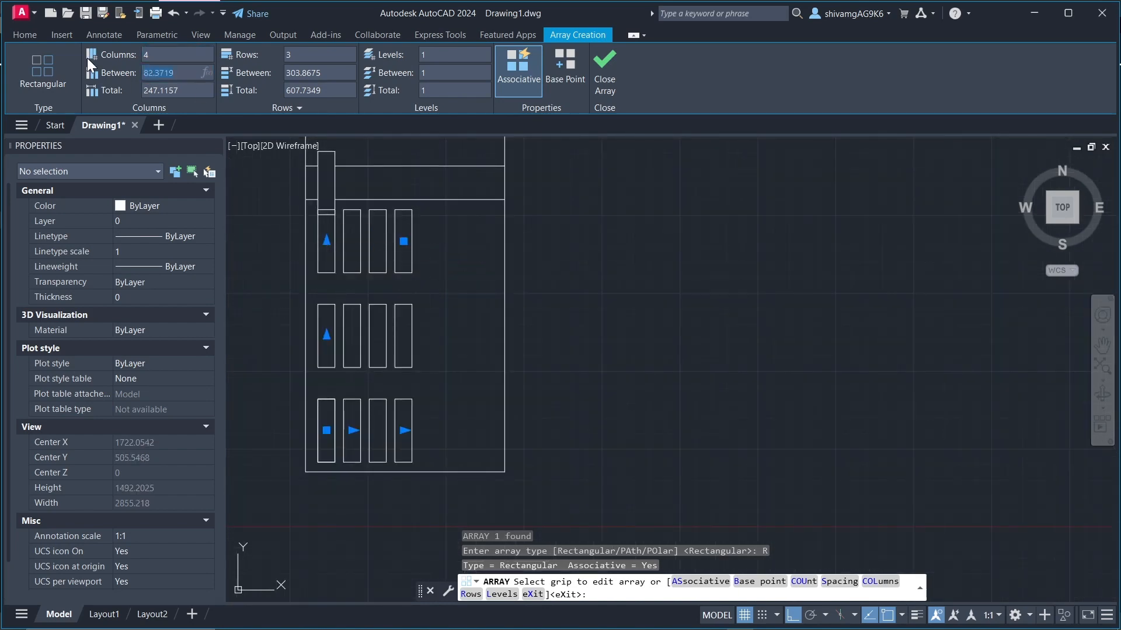
{"action": "key", "text": "BackSpace"}
{"action": "key", "text": "BackSpace"}
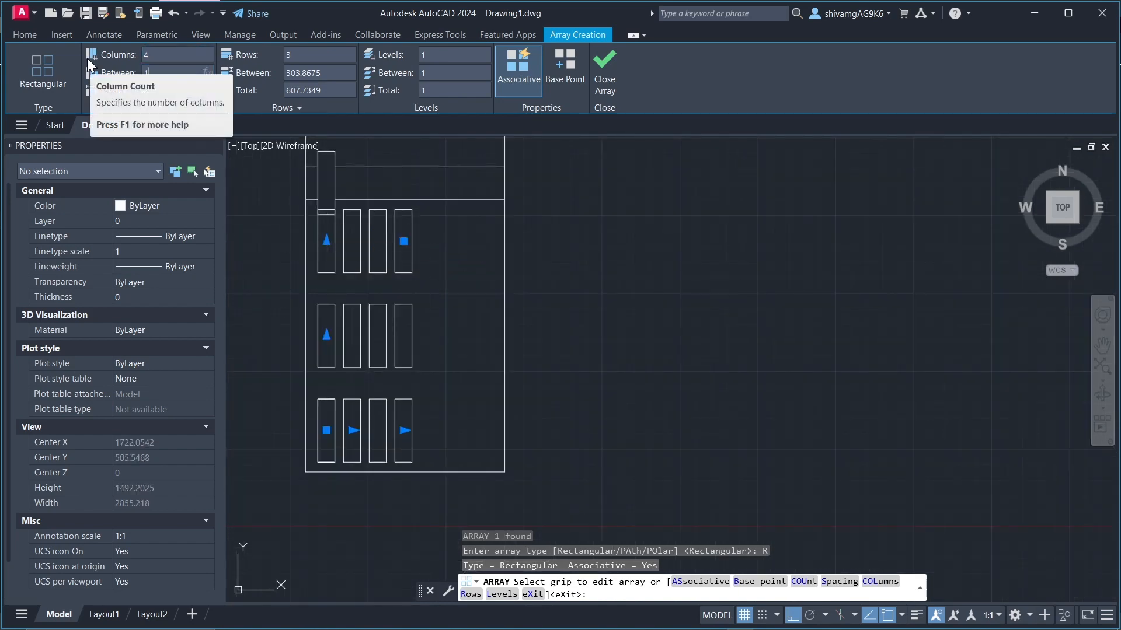
{"action": "type", "text": "50"}
{"action": "key", "text": "Return"}
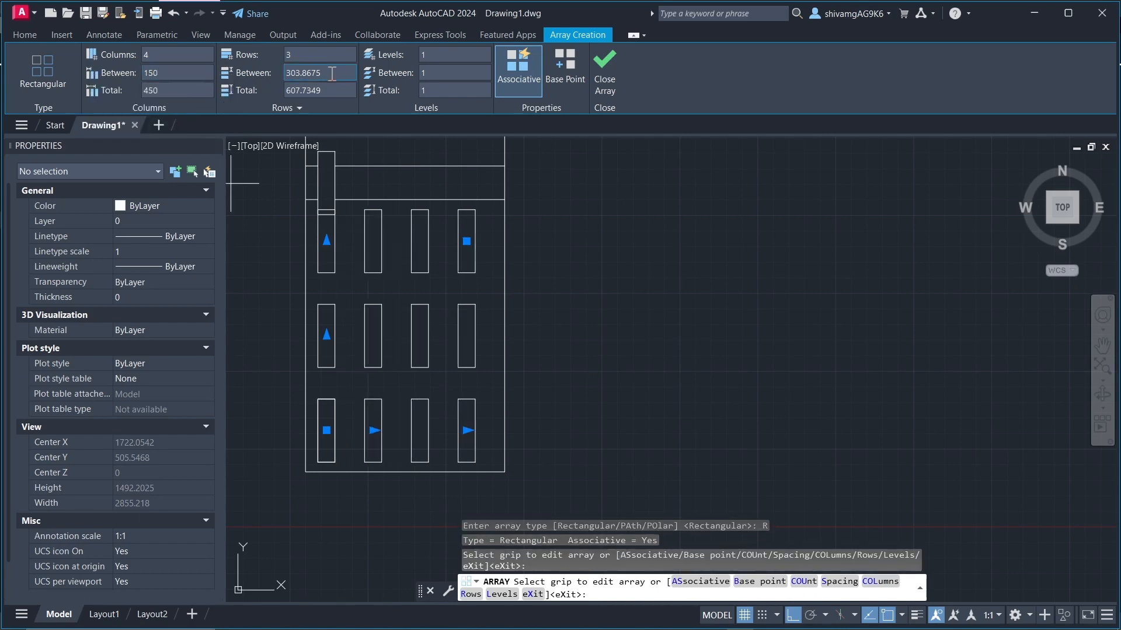
Step: Set the spacing between the array's rows to 300
{"action": "type", "text": "300"}
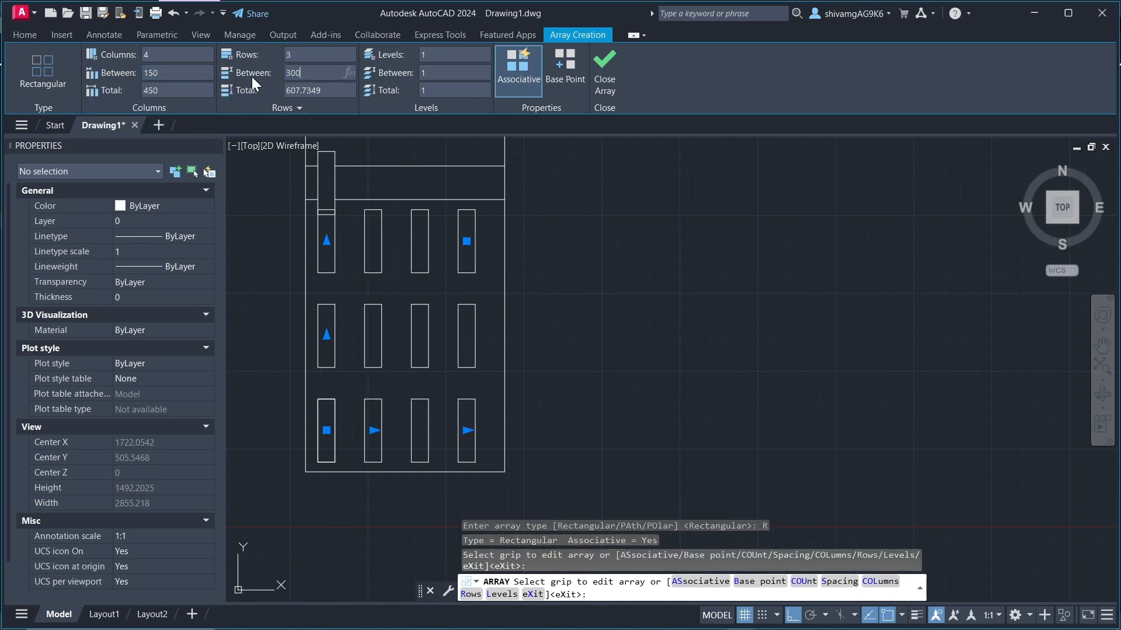
{"action": "key", "text": "Return"}
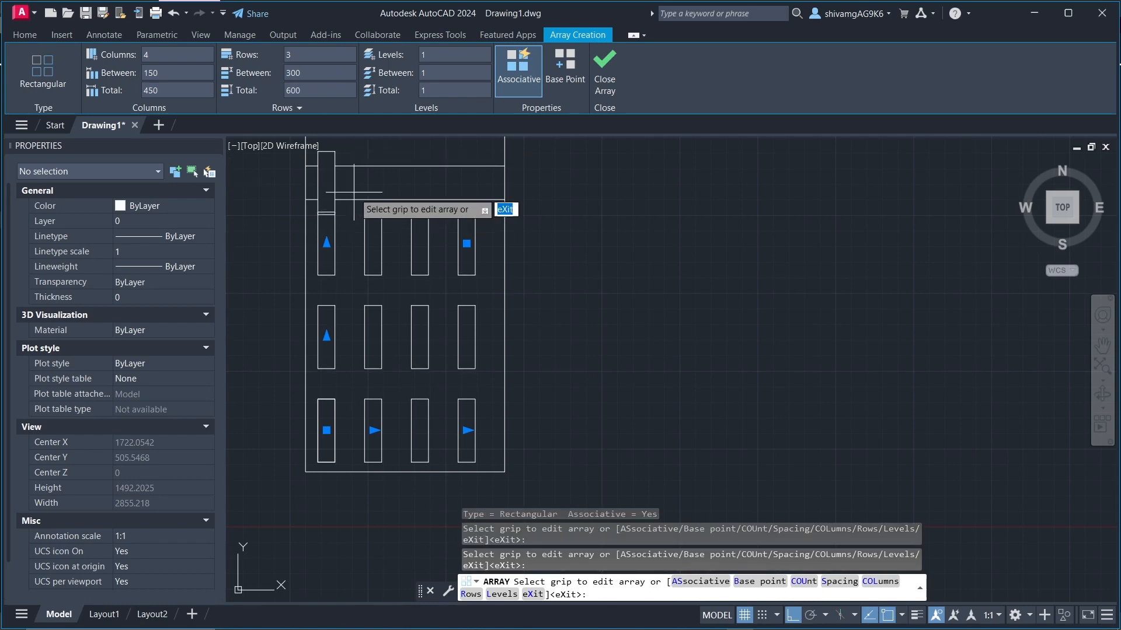
{"action": "scroll", "coordinate": [354, 193], "scroll_direction": "down", "scroll_amount": 3}
{"action": "scroll", "coordinate": [356, 183], "scroll_direction": "up", "scroll_amount": 3}
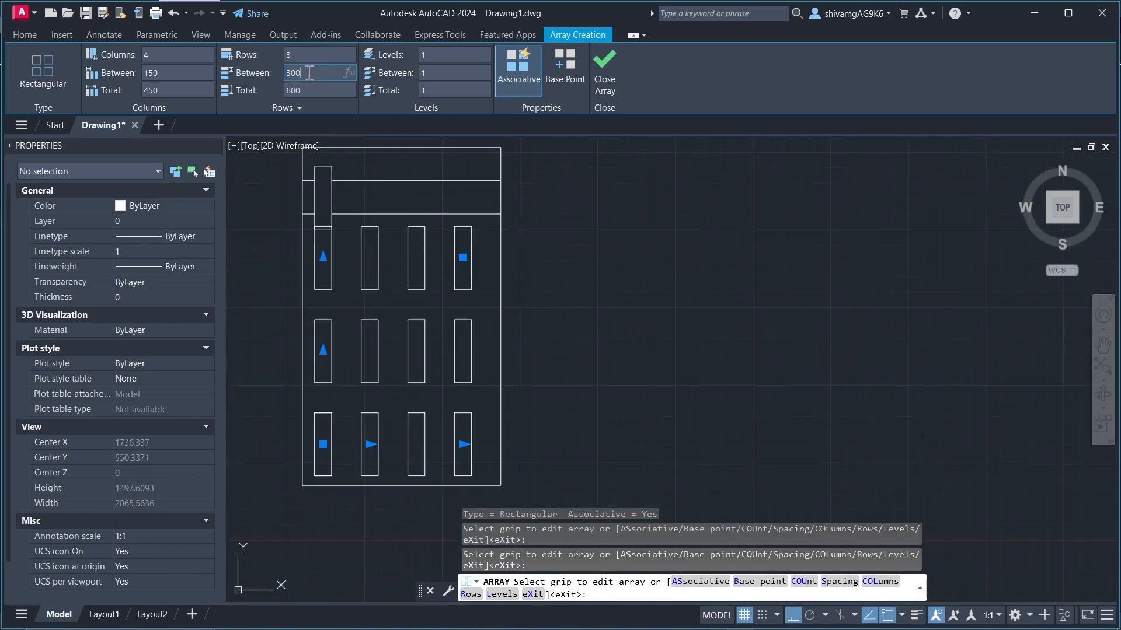
Step: Set the spacing between the array's rows to 400 and finish the array
{"action": "type", "text": "400"}
{"action": "key", "text": "Return"}
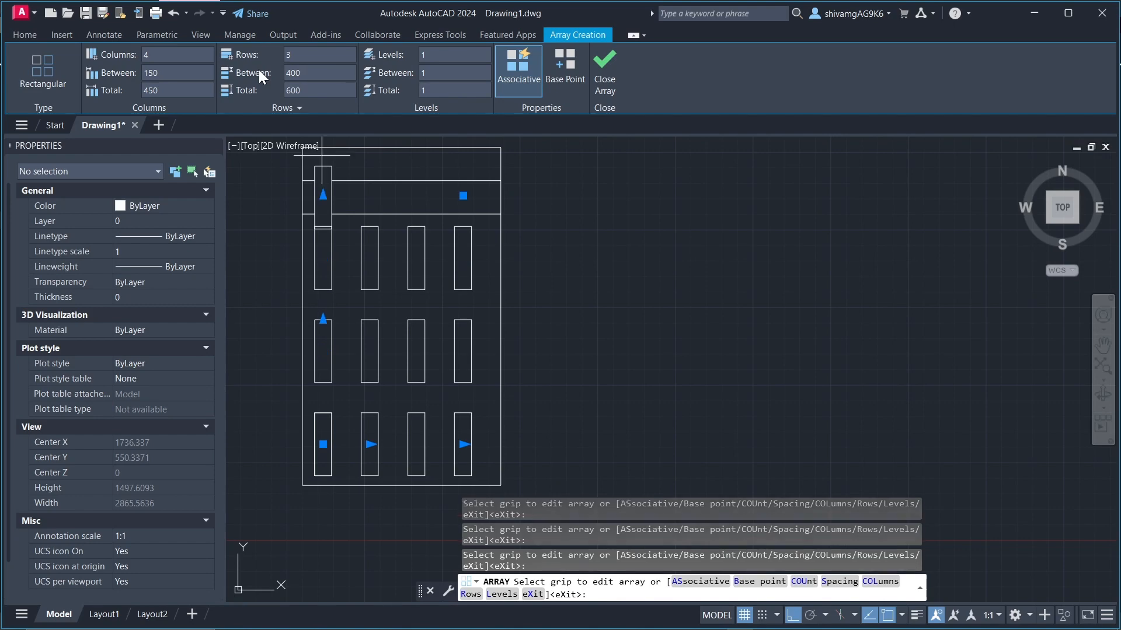
{"action": "key", "text": "Escape"}
{"action": "key", "text": "Escape"}
{"action": "key", "text": "Escape"}
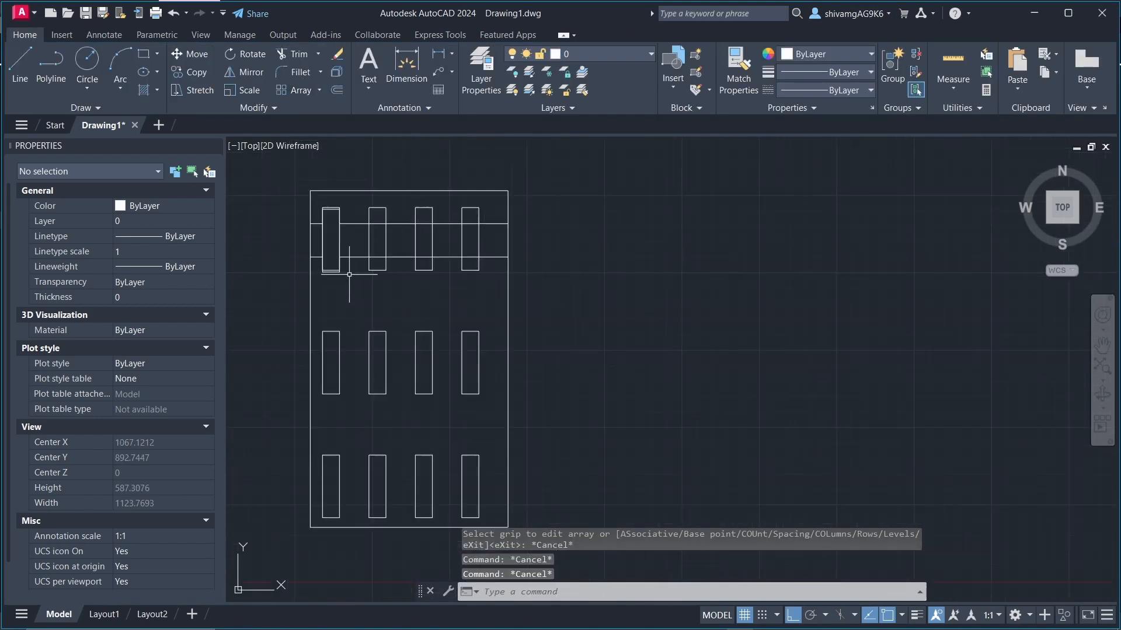
{"action": "scroll", "coordinate": [350, 275], "scroll_direction": "up", "scroll_amount": 4}
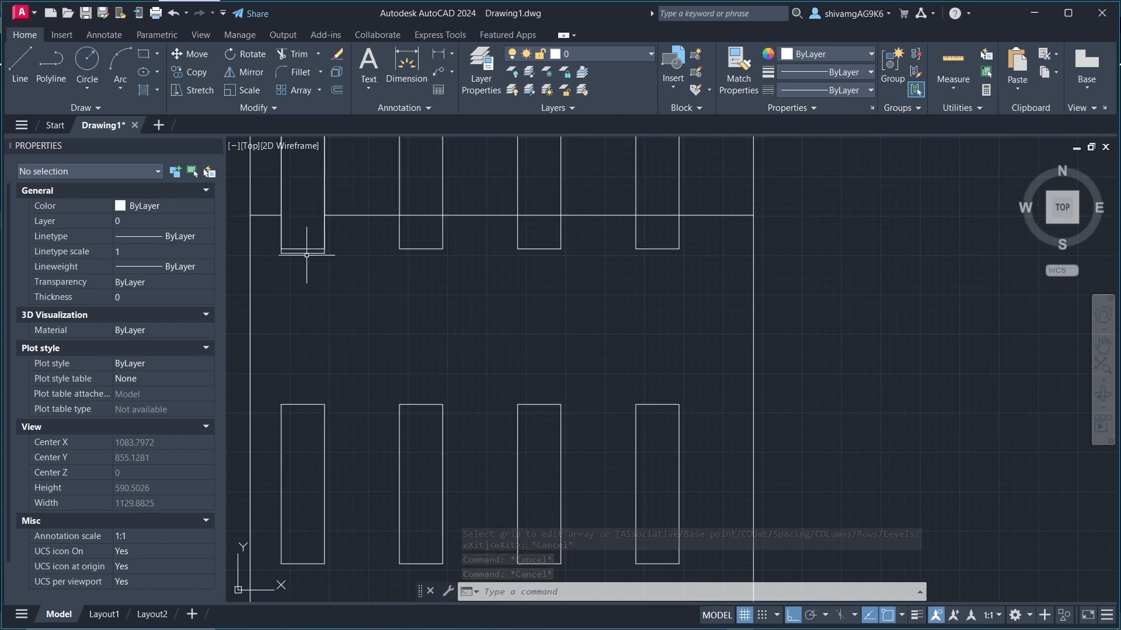
Step: Delete the separate rectangle that overlaps the array's upper-left item
{"action": "scroll", "coordinate": [306, 254], "scroll_direction": "down", "scroll_amount": 5}
{"action": "scroll", "coordinate": [309, 247], "scroll_direction": "up", "scroll_amount": 7}
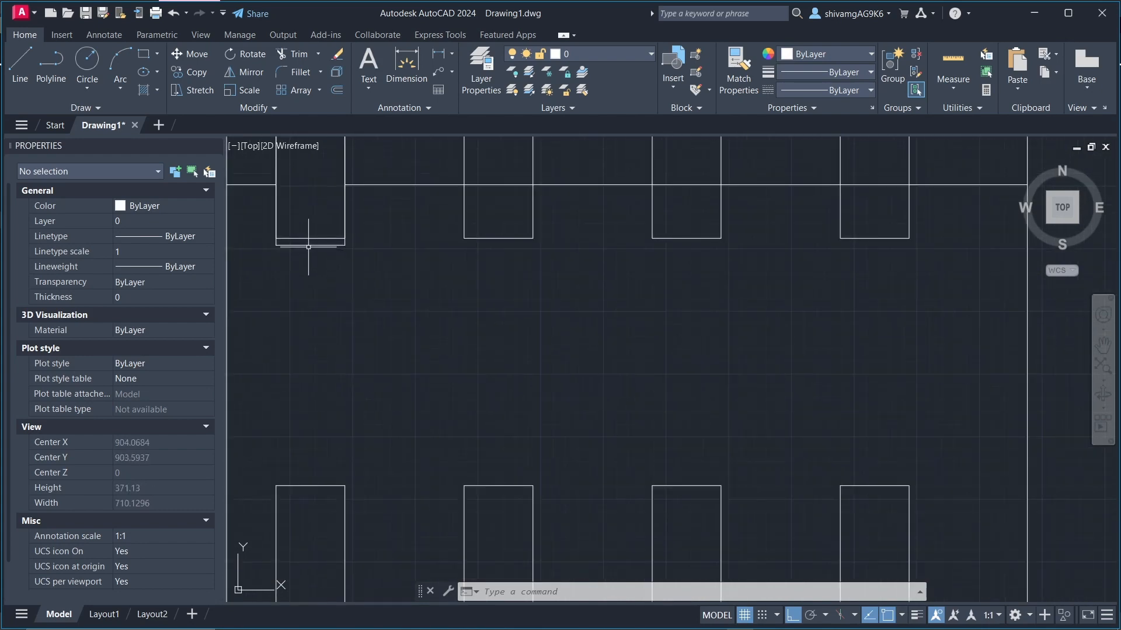
{"action": "left_click", "coordinate": [308, 246]}
{"action": "scroll", "coordinate": [367, 292], "scroll_direction": "down", "scroll_amount": 4}
{"action": "key", "text": "Delete"}
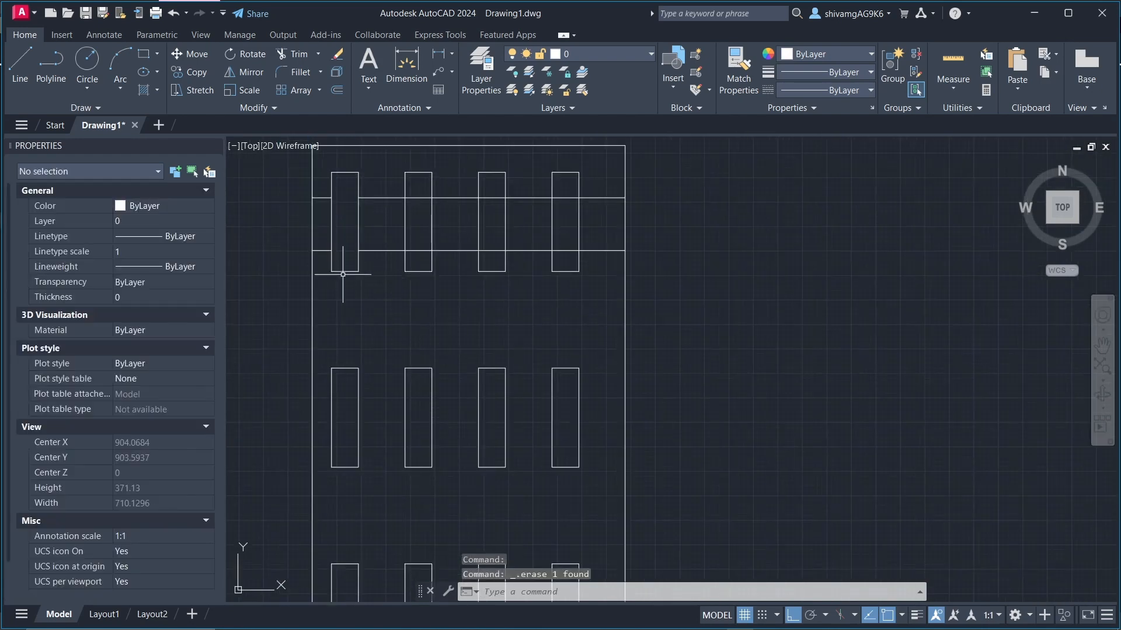
Step: Select the rectangular array at several of its items to examine how they behave as one object
{"action": "scroll", "coordinate": [351, 278], "scroll_direction": "down", "scroll_amount": 2}
{"action": "left_click", "coordinate": [346, 272]}
{"action": "scroll", "coordinate": [432, 262], "scroll_direction": "down", "scroll_amount": 3}
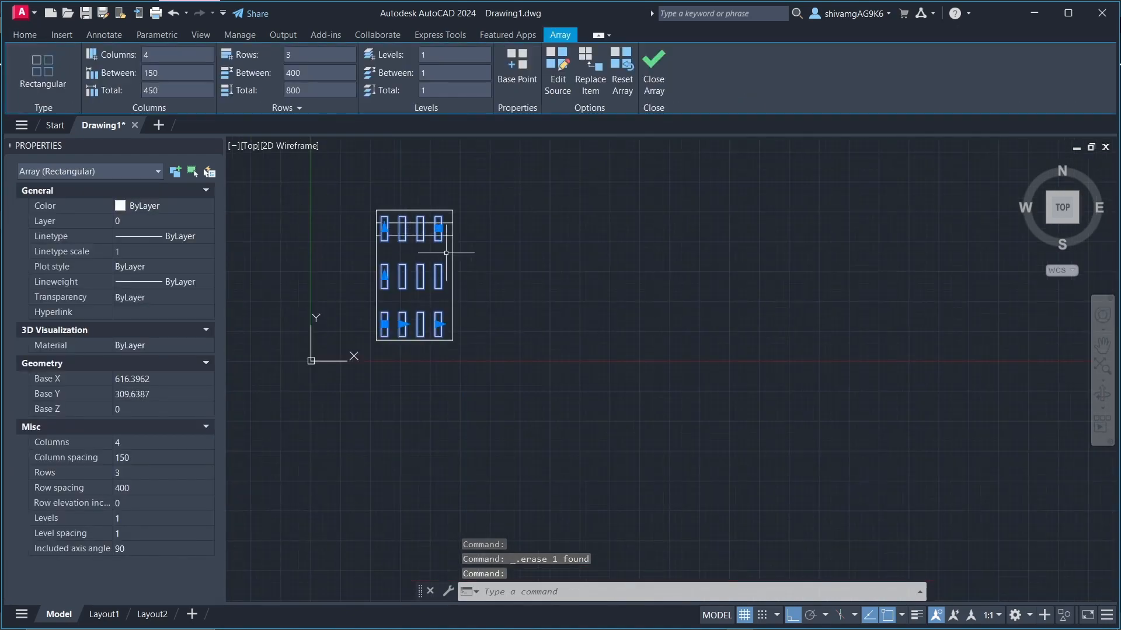
{"action": "scroll", "coordinate": [525, 271], "scroll_direction": "up", "scroll_amount": 3}
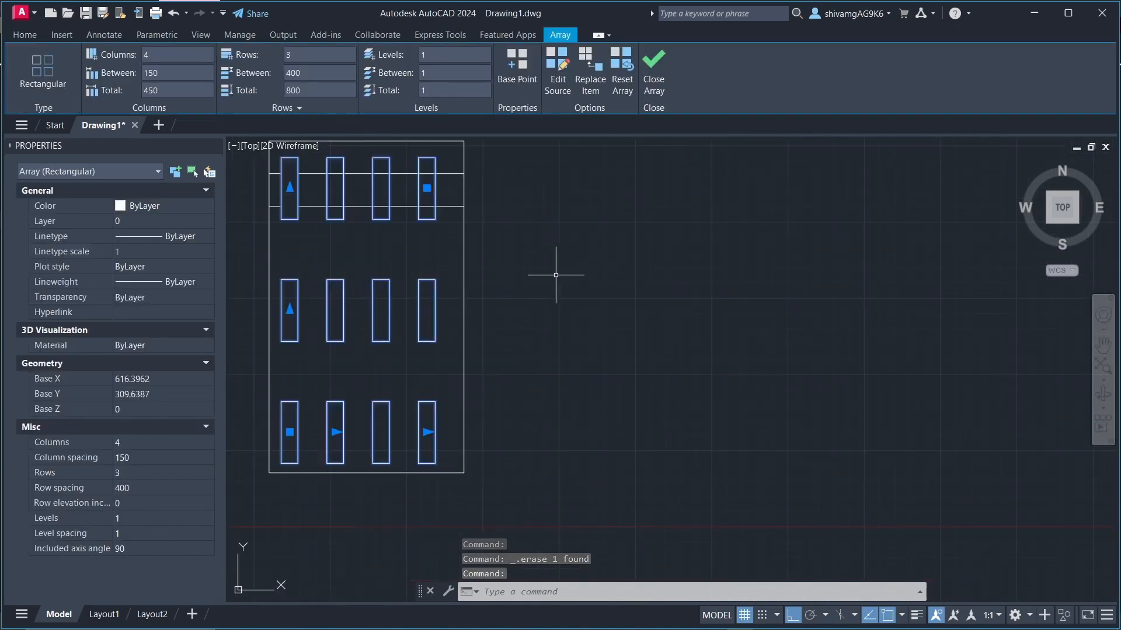
{"action": "left_click", "coordinate": [651, 71]}
{"action": "scroll", "coordinate": [353, 199], "scroll_direction": "down", "scroll_amount": 2}
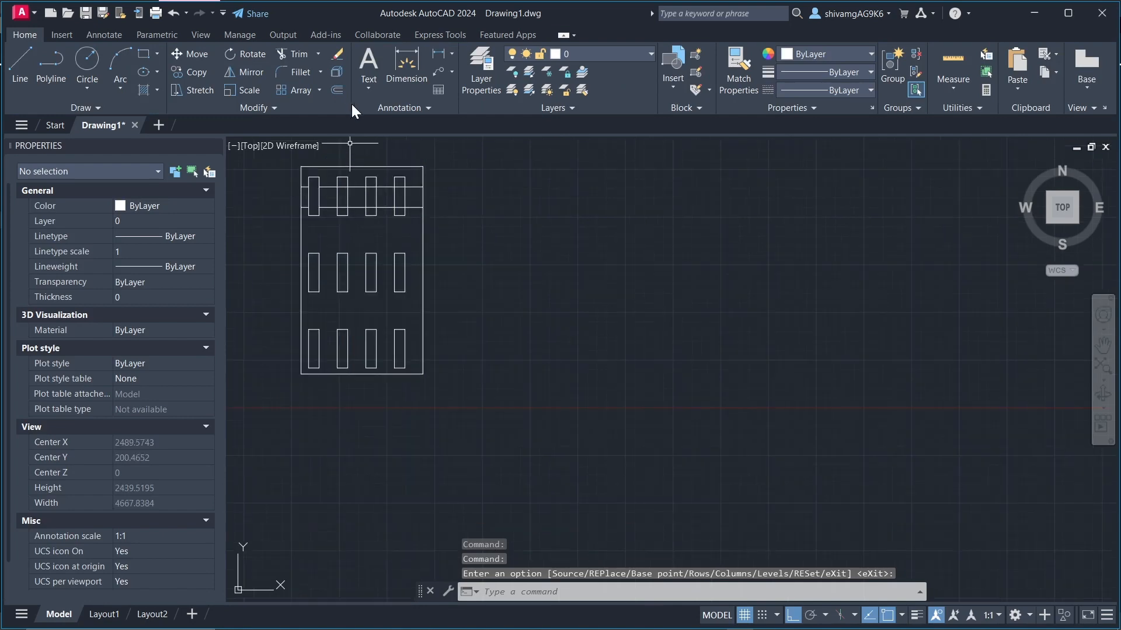
{"action": "left_click", "coordinate": [315, 215]}
{"action": "key", "text": "Escape"}
{"action": "key", "text": "Escape"}
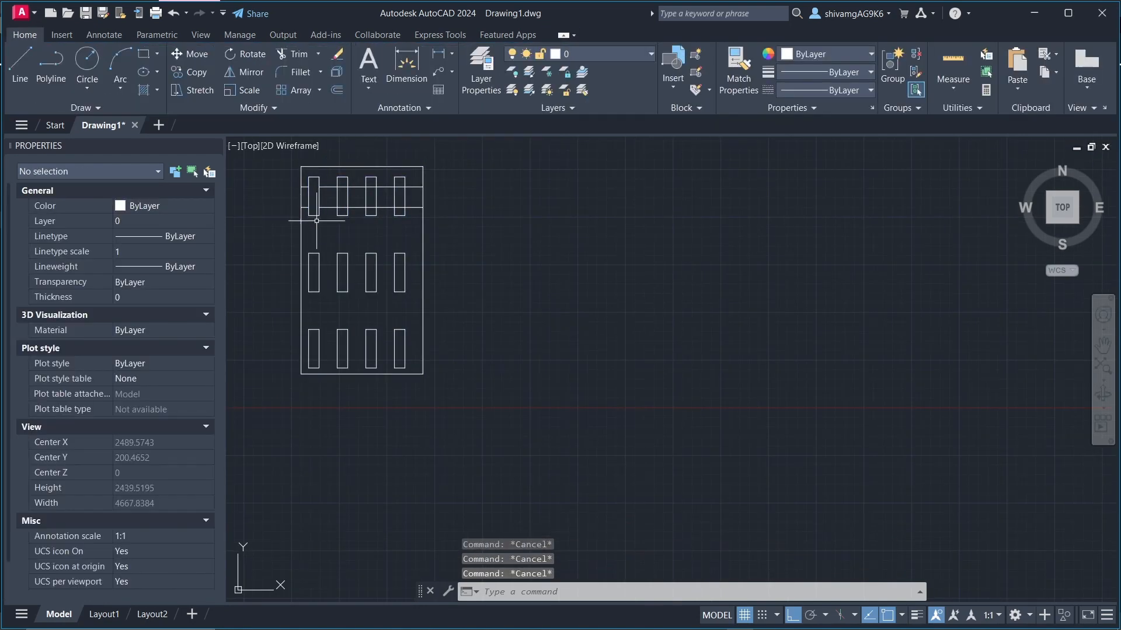
{"action": "left_click", "coordinate": [342, 216]}
{"action": "scroll", "coordinate": [342, 219], "scroll_direction": "down", "scroll_amount": 2}
{"action": "scroll", "coordinate": [342, 218], "scroll_direction": "up", "scroll_amount": 4}
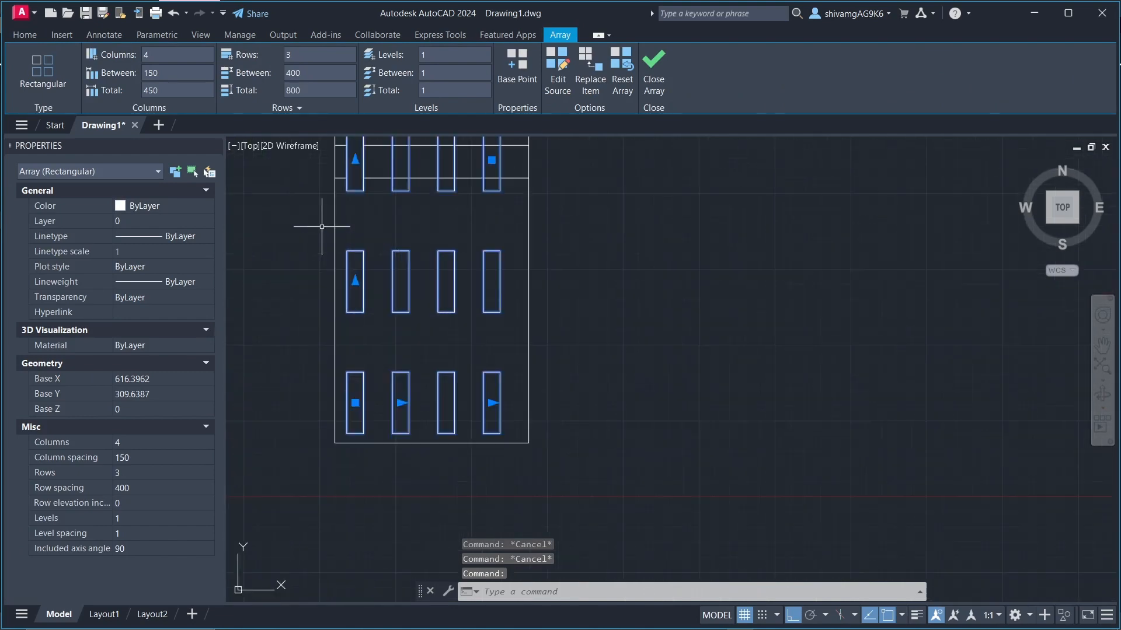
{"action": "scroll", "coordinate": [310, 258], "scroll_direction": "down", "scroll_amount": 2}
{"action": "scroll", "coordinate": [300, 210], "scroll_direction": "up", "scroll_amount": 2}
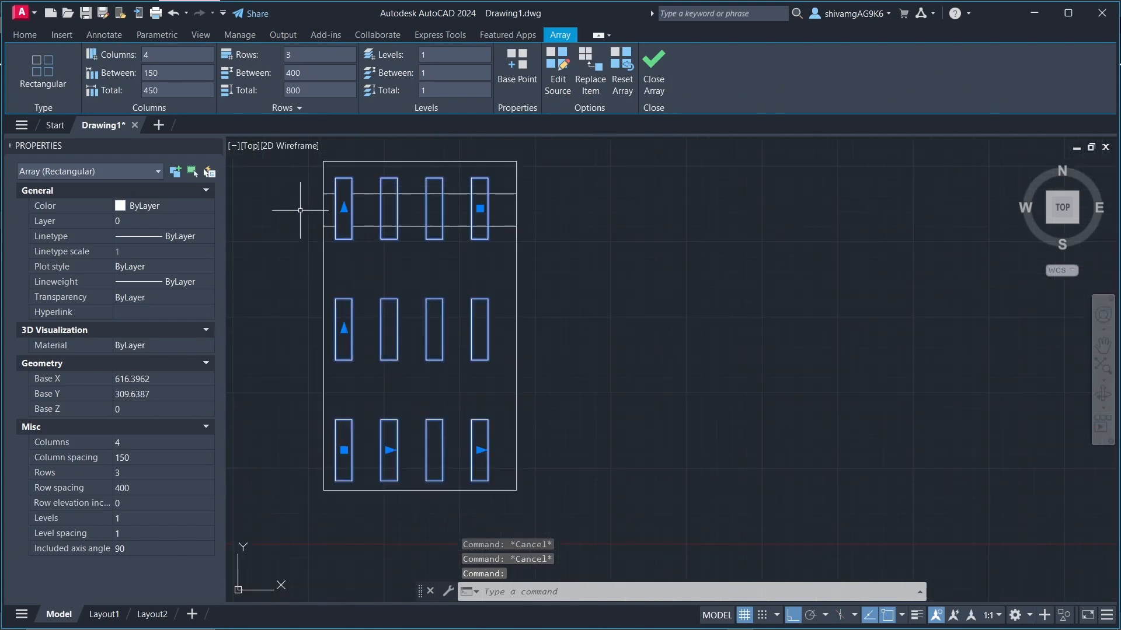
{"action": "left_click", "coordinate": [653, 61]}
{"action": "scroll", "coordinate": [304, 251], "scroll_direction": "down", "scroll_amount": 2}
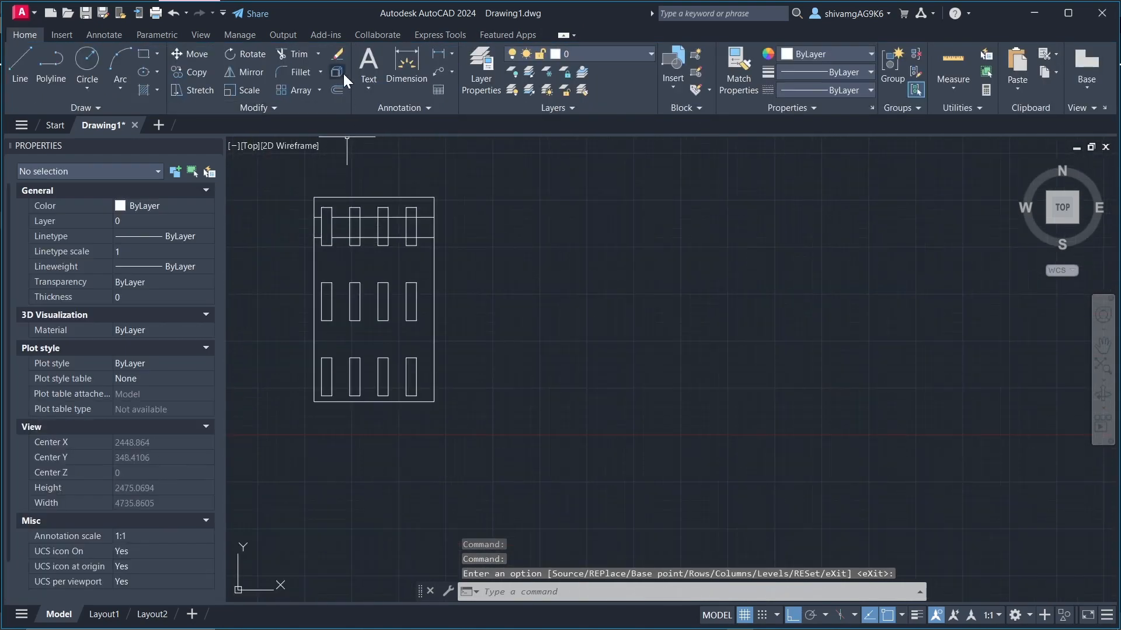
{"action": "left_click", "coordinate": [325, 237]}
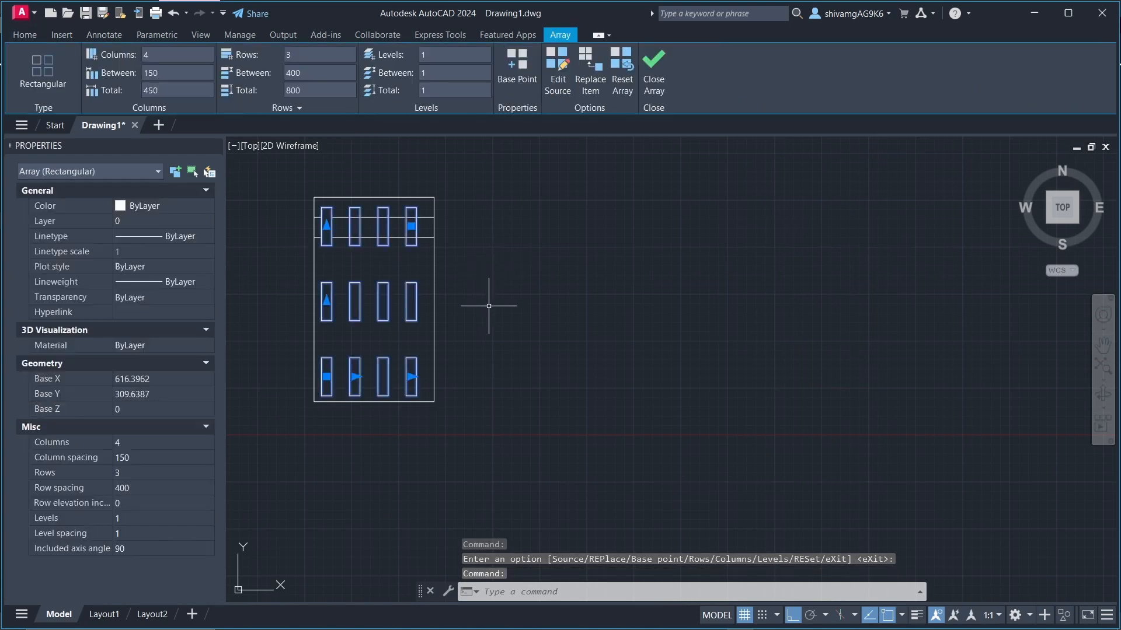
{"action": "key", "text": "Escape"}
{"action": "scroll", "coordinate": [608, 283], "scroll_direction": "up", "scroll_amount": 2}
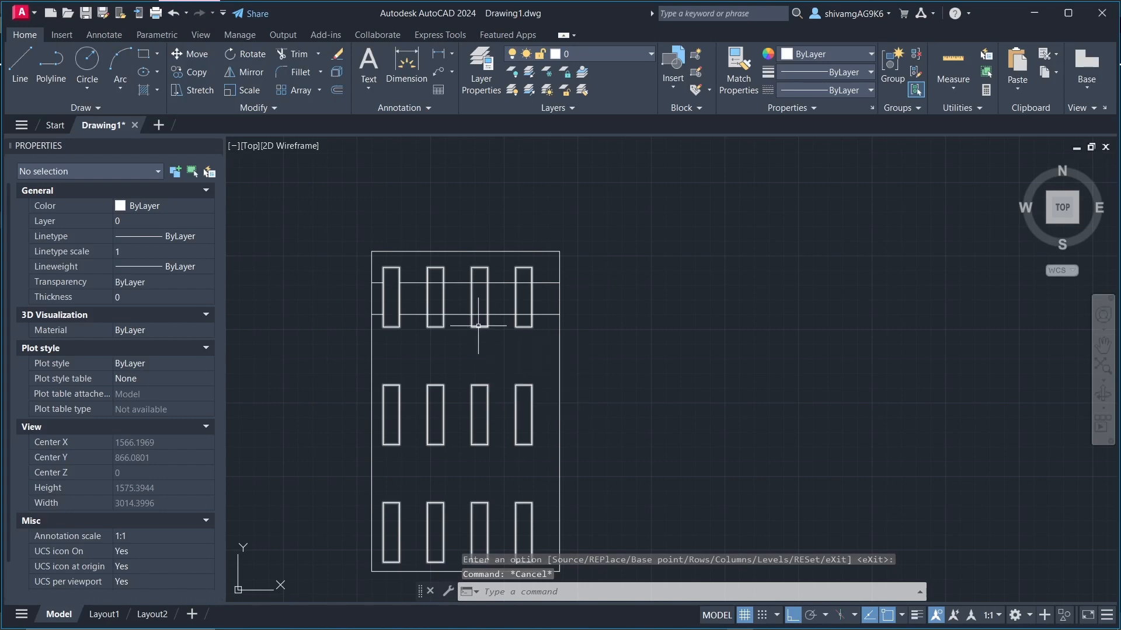
{"action": "scroll", "coordinate": [399, 232], "scroll_direction": "down", "scroll_amount": 2}
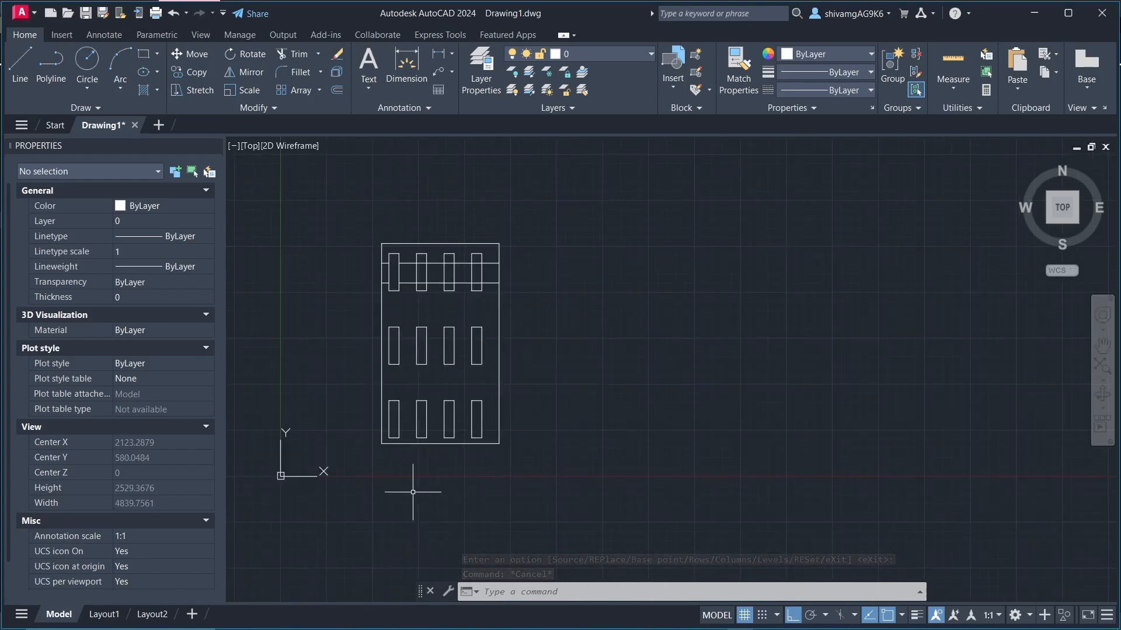
{"action": "left_click", "coordinate": [419, 341]}
{"action": "scroll", "coordinate": [431, 319], "scroll_direction": "down", "scroll_amount": 4}
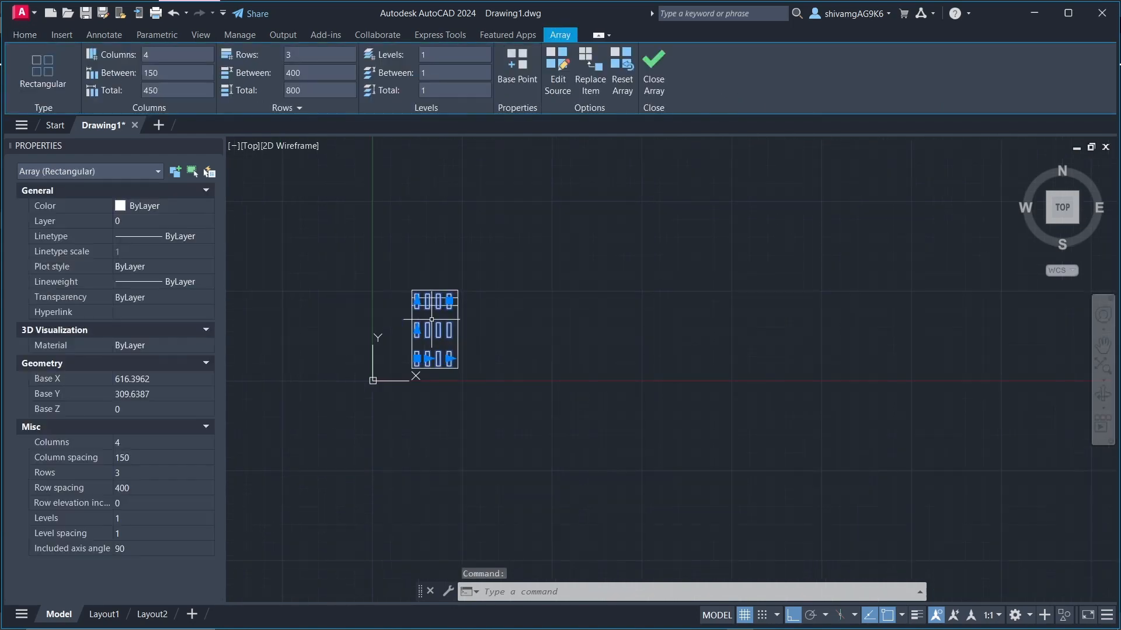
{"action": "scroll", "coordinate": [430, 319], "scroll_direction": "up", "scroll_amount": 6}
{"action": "left_click", "coordinate": [657, 68]}
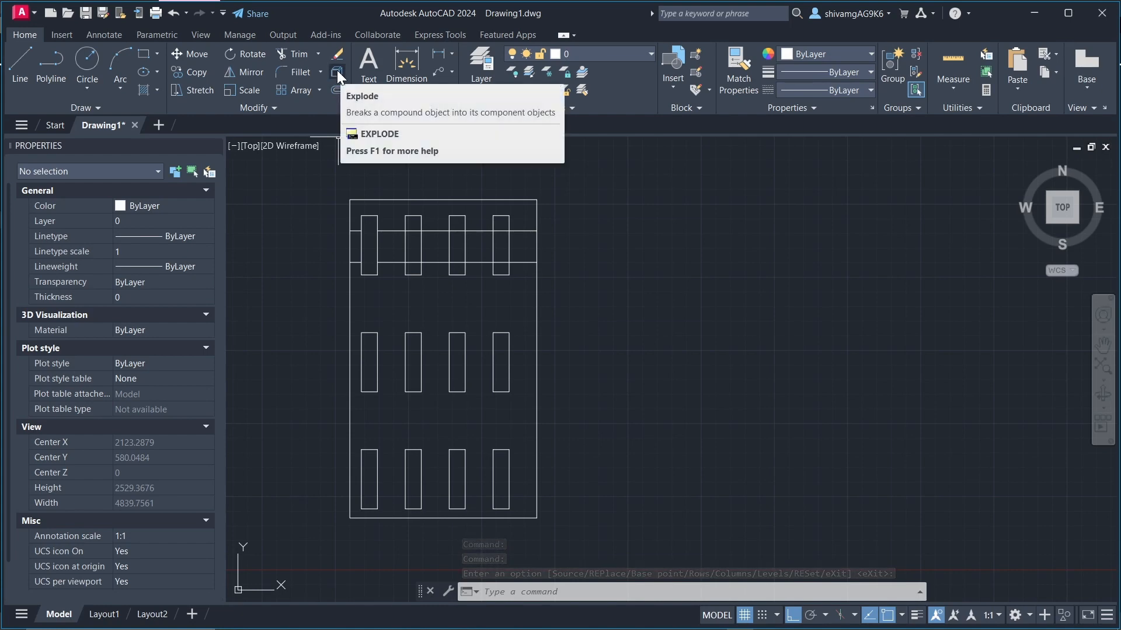
Step: Explode the rectangular array into separate rectangles
{"action": "left_click", "coordinate": [368, 326]}
{"action": "left_click", "coordinate": [373, 343]}
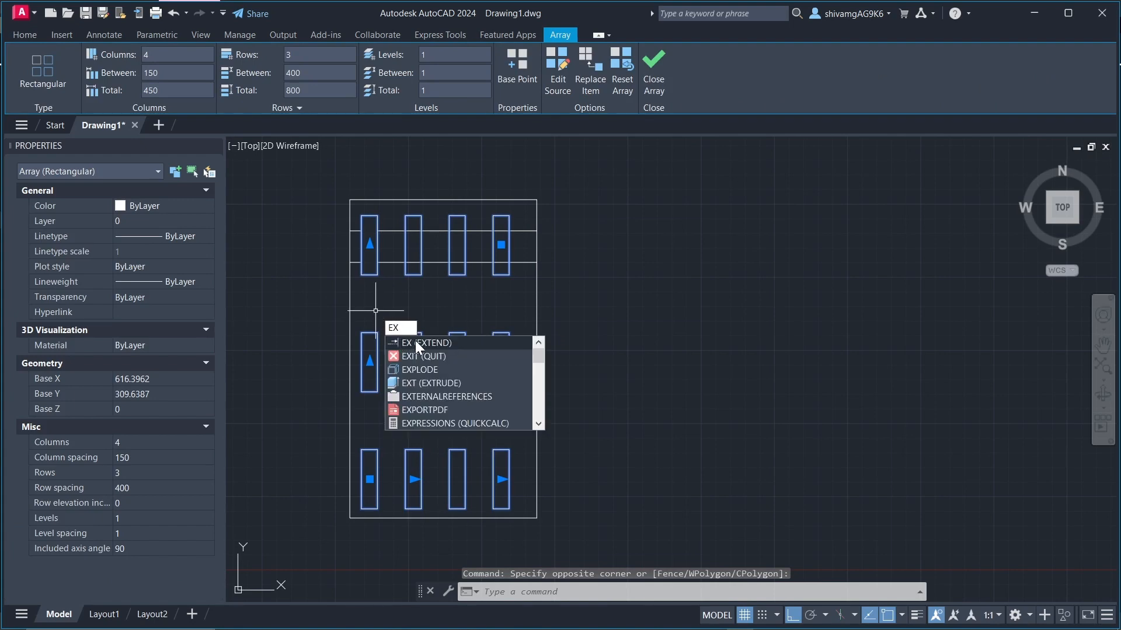
{"action": "type", "text": "p"}
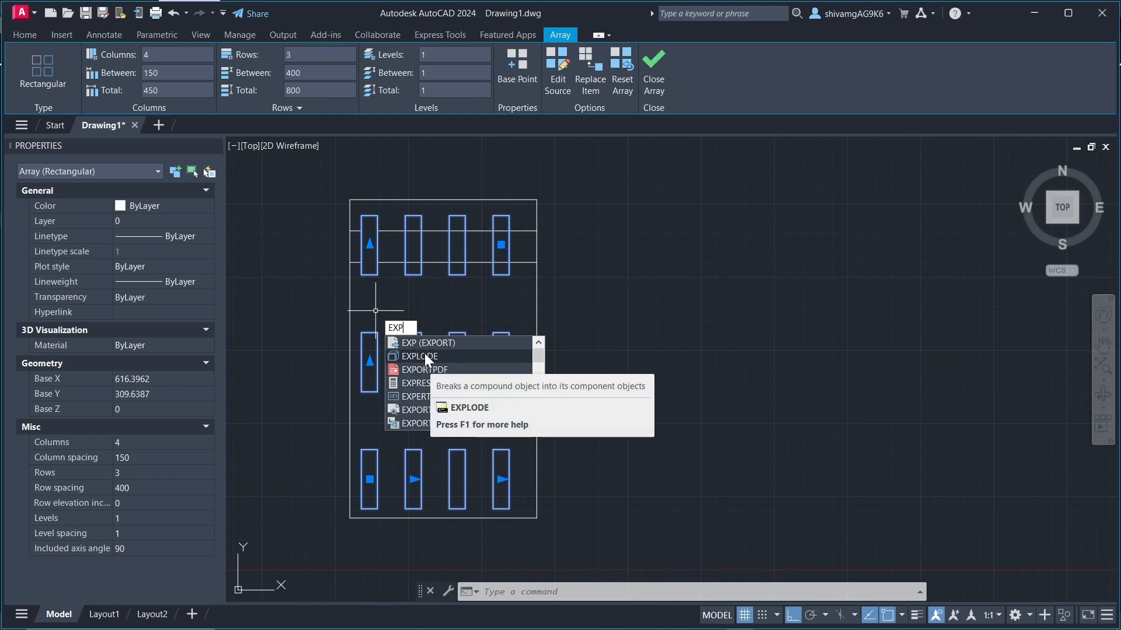
{"action": "left_click", "coordinate": [425, 356]}
Step: Select individual rectangles in the middle and bottom rows to check that each can be picked separately
{"action": "left_click", "coordinate": [419, 333]}
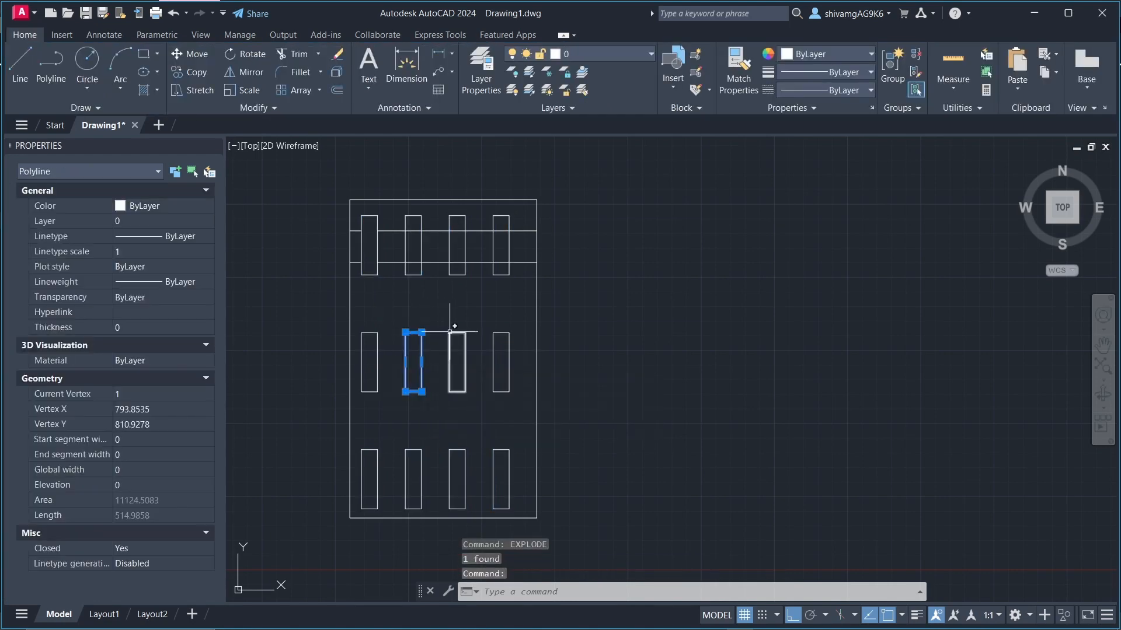
{"action": "left_click", "coordinate": [449, 332]}
{"action": "left_click", "coordinate": [505, 336]}
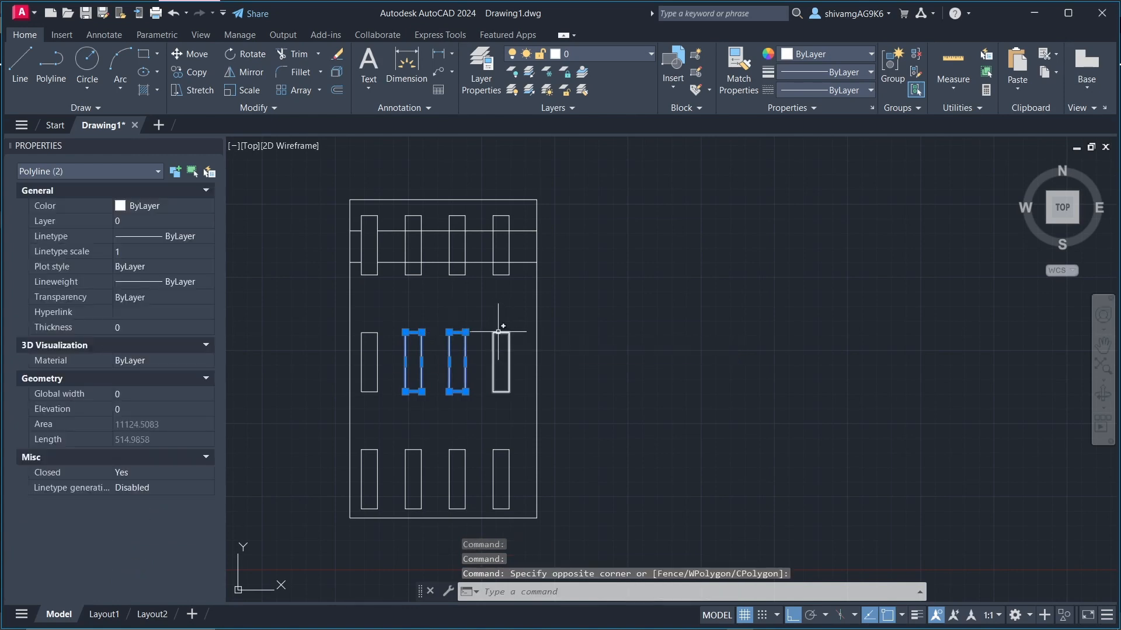
{"action": "left_click", "coordinate": [501, 325]}
{"action": "key", "text": "Escape"}
{"action": "key", "text": "Escape"}
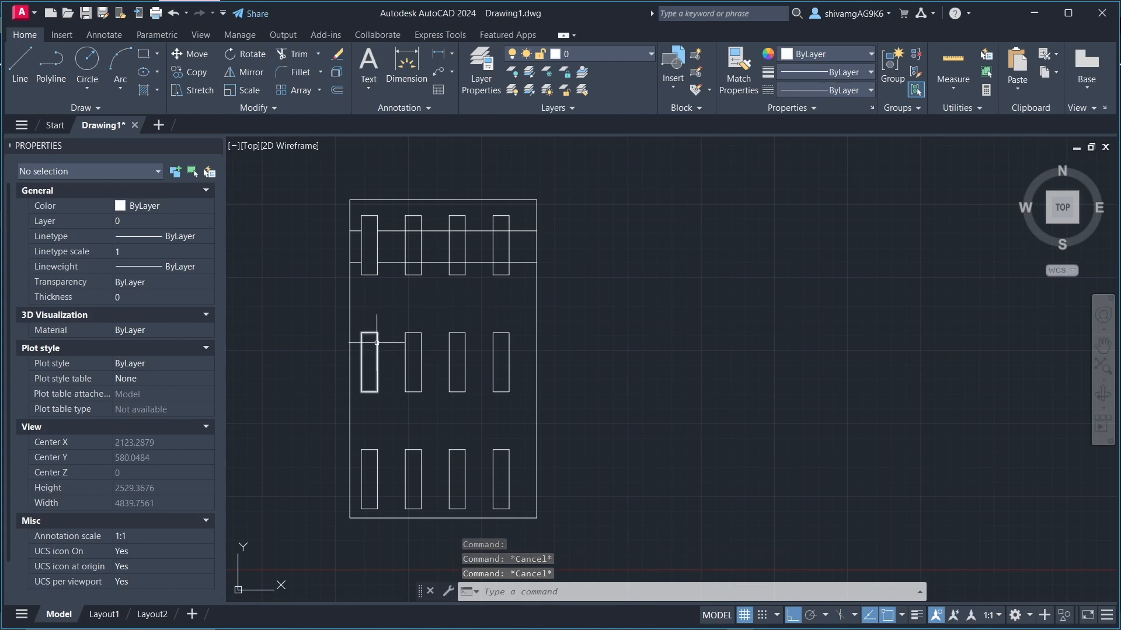
{"action": "left_click", "coordinate": [377, 363]}
{"action": "left_click", "coordinate": [374, 449]}
{"action": "key", "text": "Escape"}
{"action": "key", "text": "Escape"}
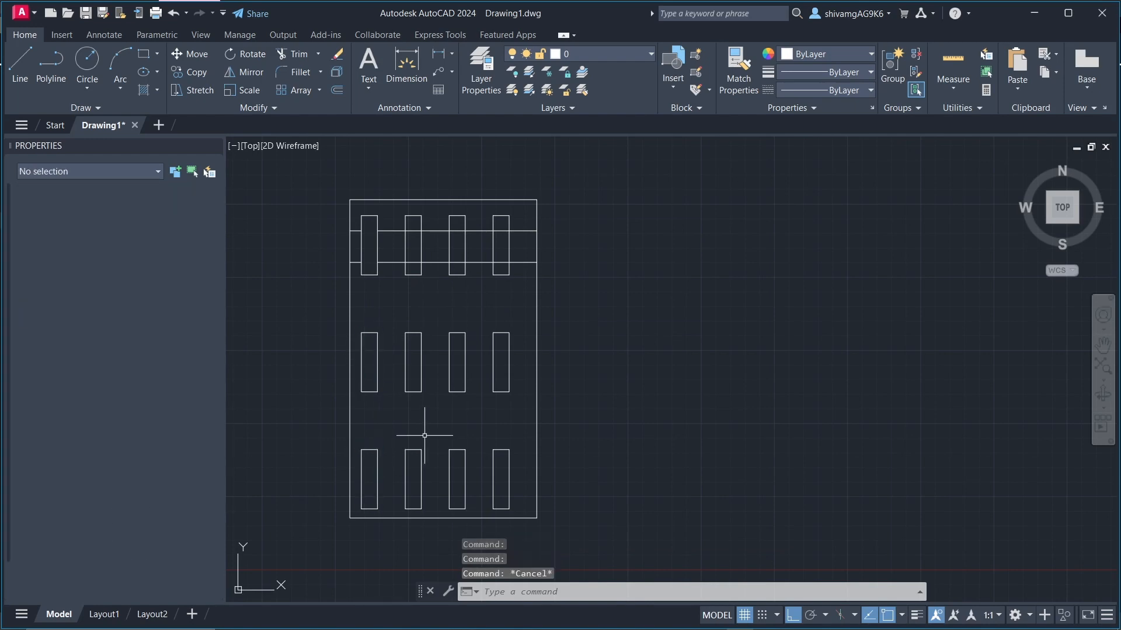
Step: Trim both horizontal lines where they cross inside the second, third and fourth rectangles of the top row
{"action": "scroll", "coordinate": [423, 221], "scroll_direction": "up", "scroll_amount": 4}
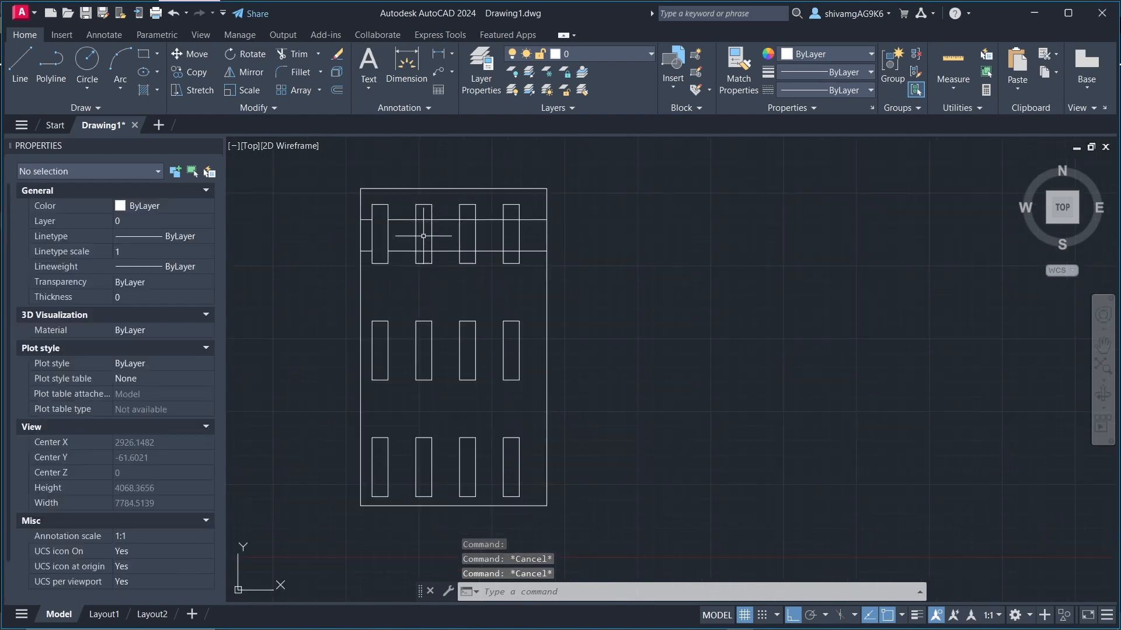
{"action": "key", "text": "Escape"}
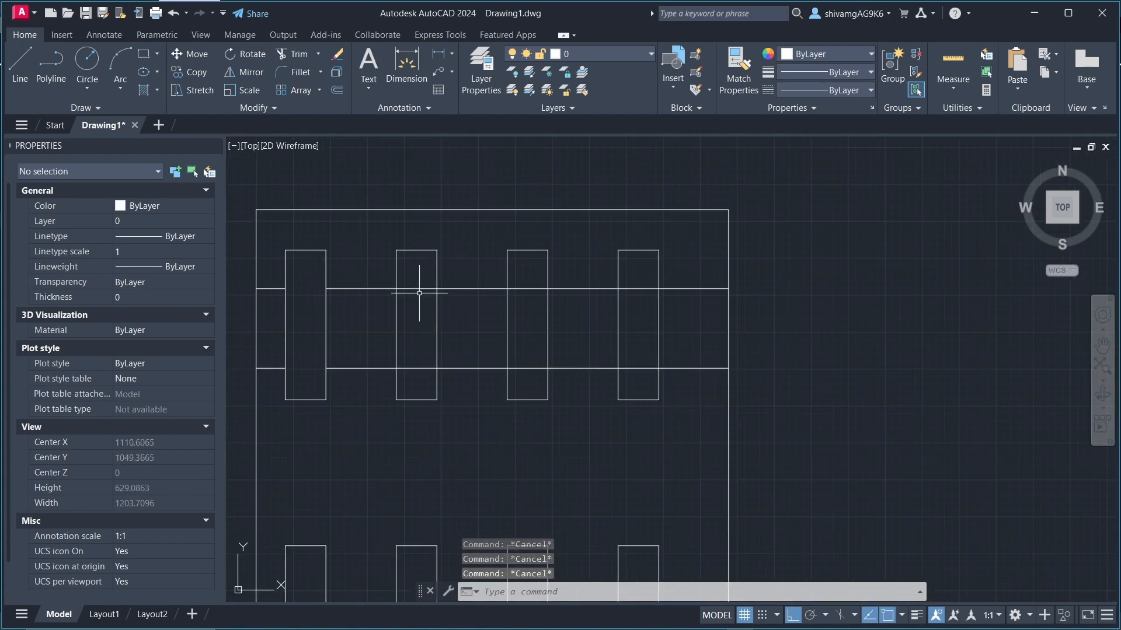
{"action": "type", "text": "tr"}
{"action": "key", "text": "Return"}
{"action": "left_click", "coordinate": [415, 289]}
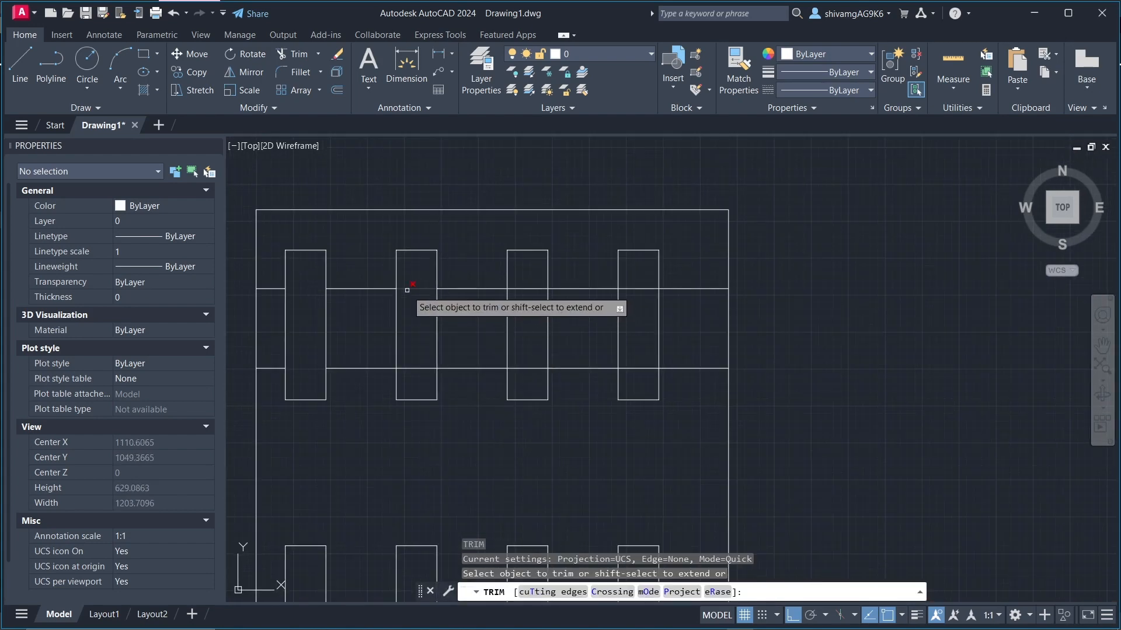
{"action": "left_click", "coordinate": [421, 369]}
{"action": "left_click", "coordinate": [528, 289]}
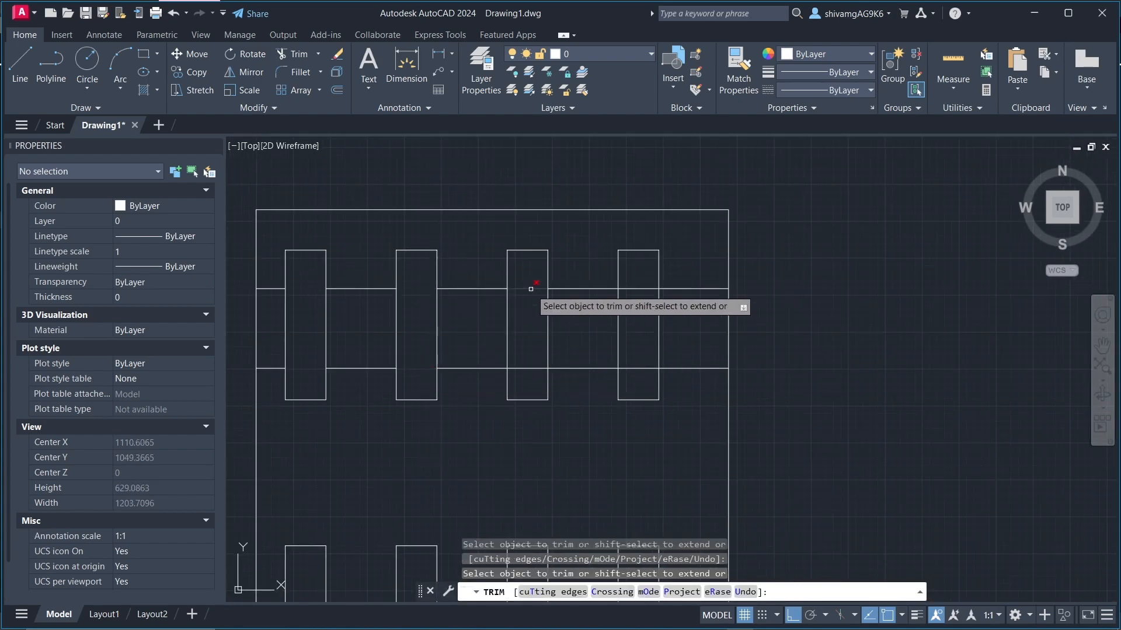
{"action": "left_click", "coordinate": [528, 369]}
{"action": "left_click", "coordinate": [628, 289]}
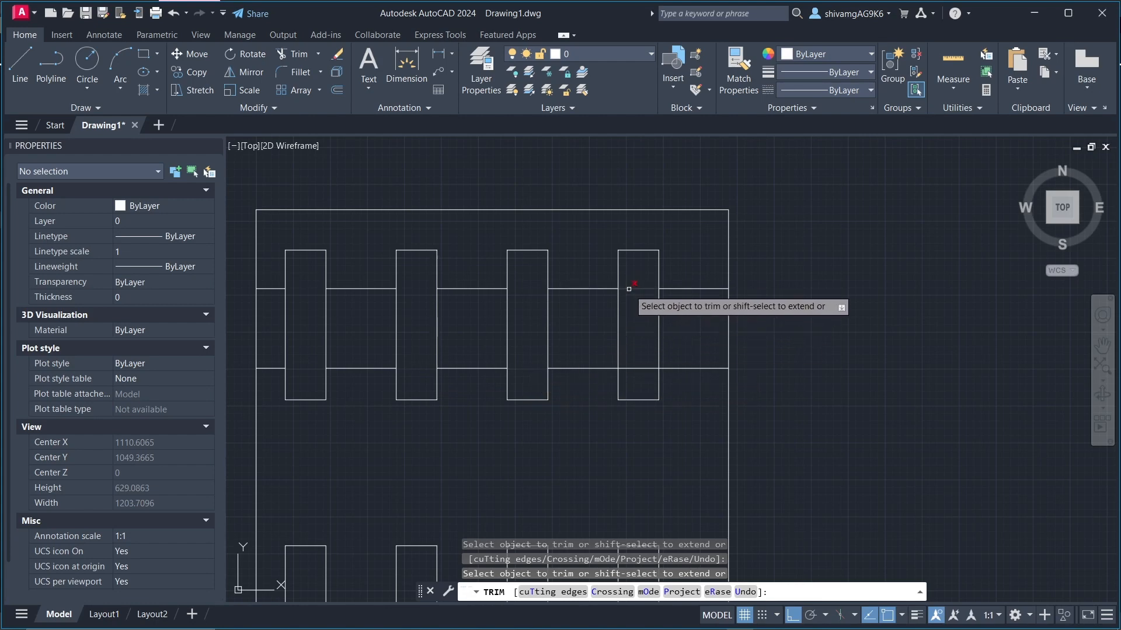
{"action": "left_click", "coordinate": [638, 369]}
{"action": "scroll", "coordinate": [636, 354], "scroll_direction": "down", "scroll_amount": 4}
{"action": "key", "text": "Escape"}
{"action": "key", "text": "Escape"}
{"action": "key", "text": "Escape"}
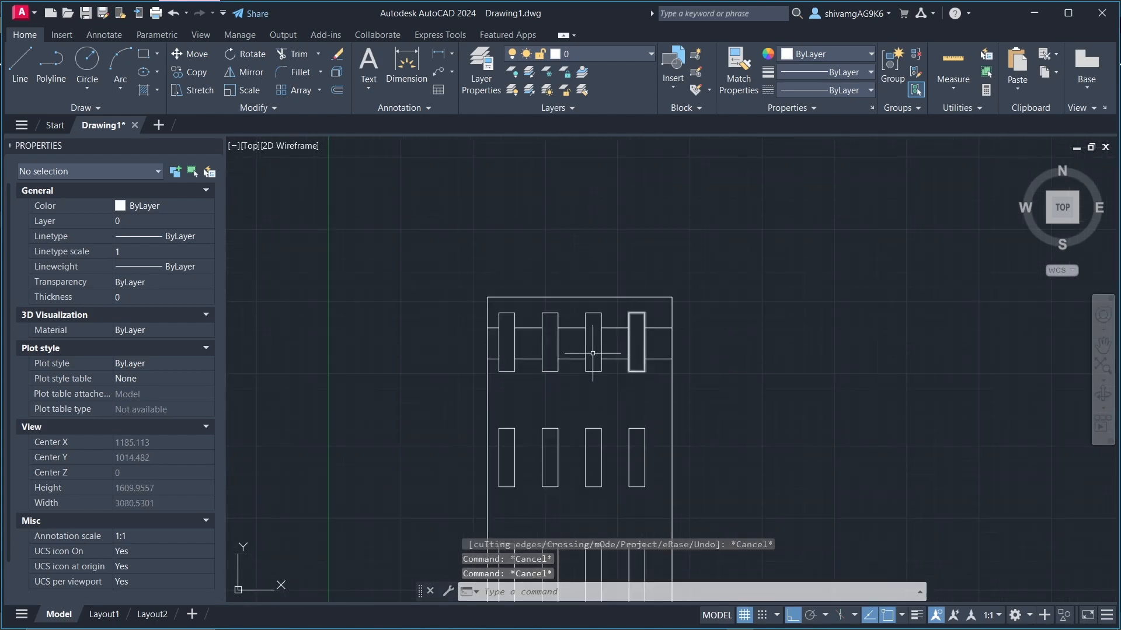
Step: Offset the large rectangle outward by 50
{"action": "middle_click_drag", "start_coordinate": [492, 282], "coordinate": [461, 220]}
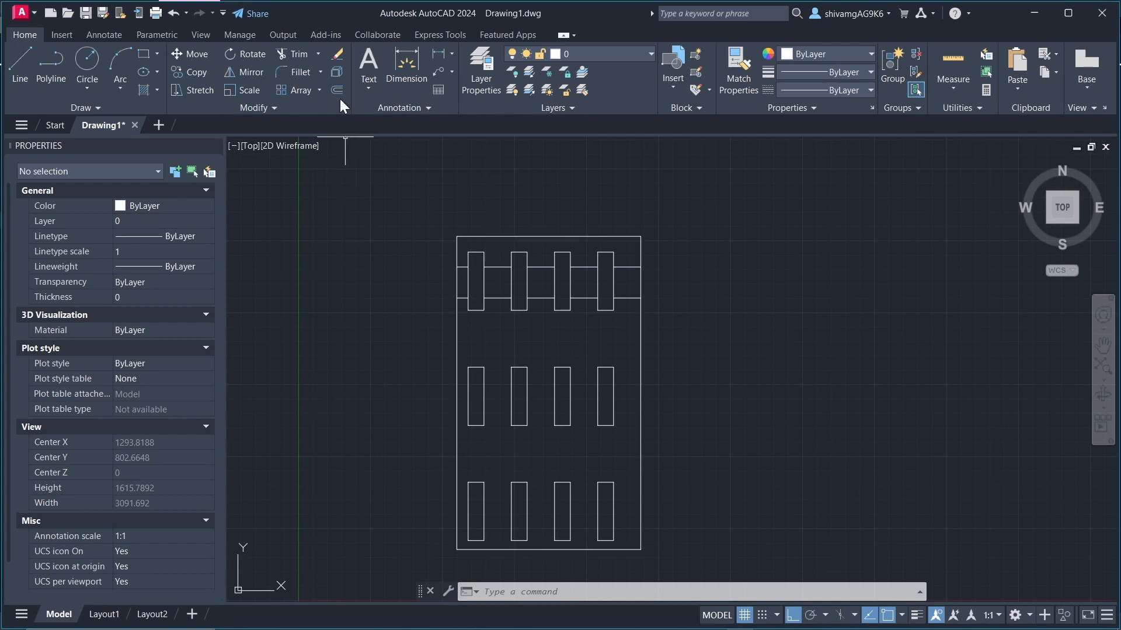
{"action": "left_click", "coordinate": [557, 236]}
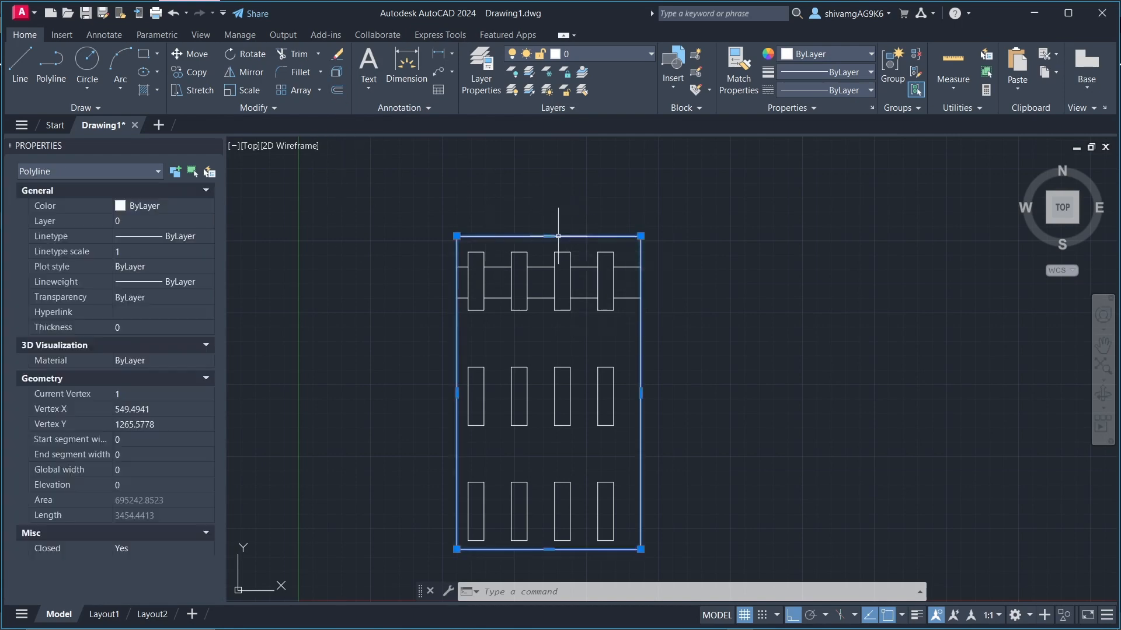
{"action": "scroll", "coordinate": [375, 237], "scroll_direction": "down", "scroll_amount": 4}
{"action": "scroll", "coordinate": [377, 238], "scroll_direction": "up", "scroll_amount": 4}
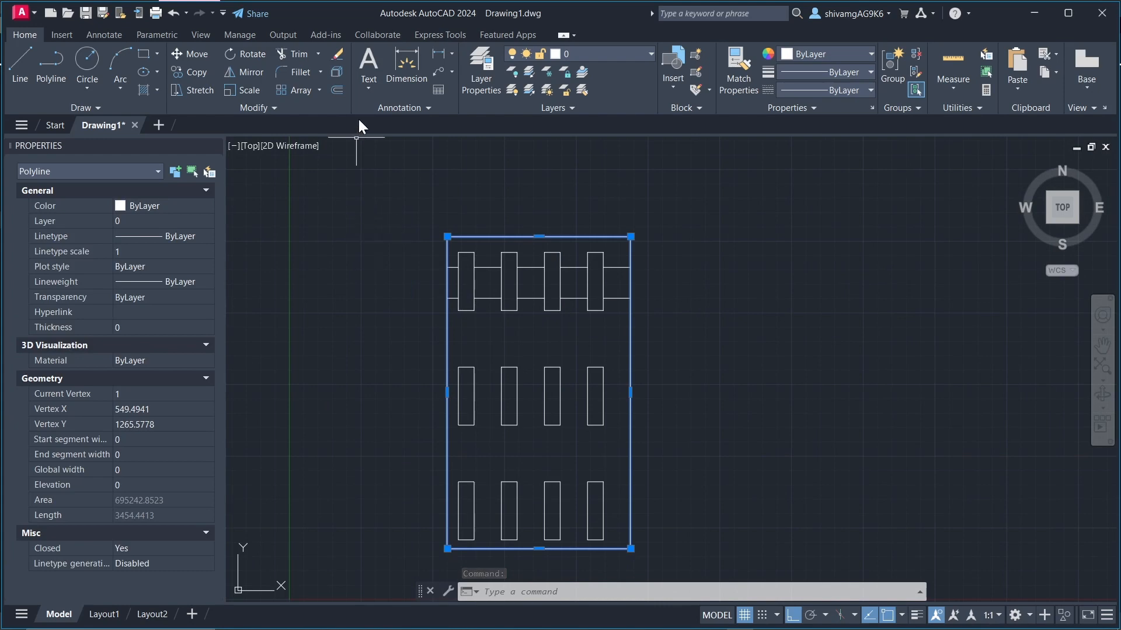
{"action": "left_click", "coordinate": [338, 90]}
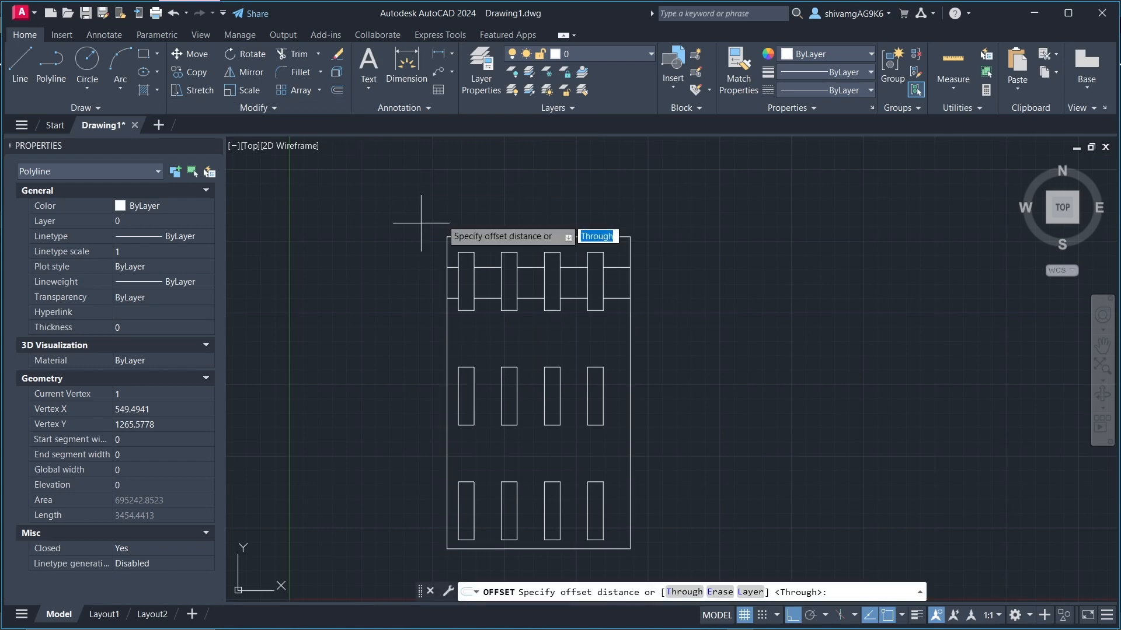
{"action": "left_click", "coordinate": [486, 236]}
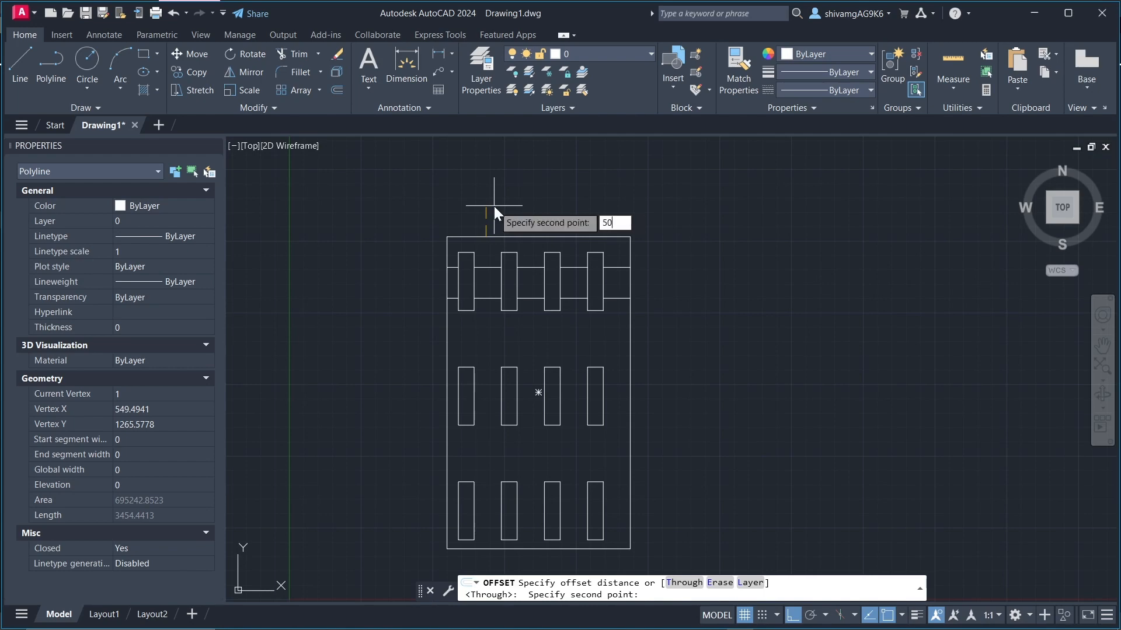
{"action": "key", "text": "Return"}
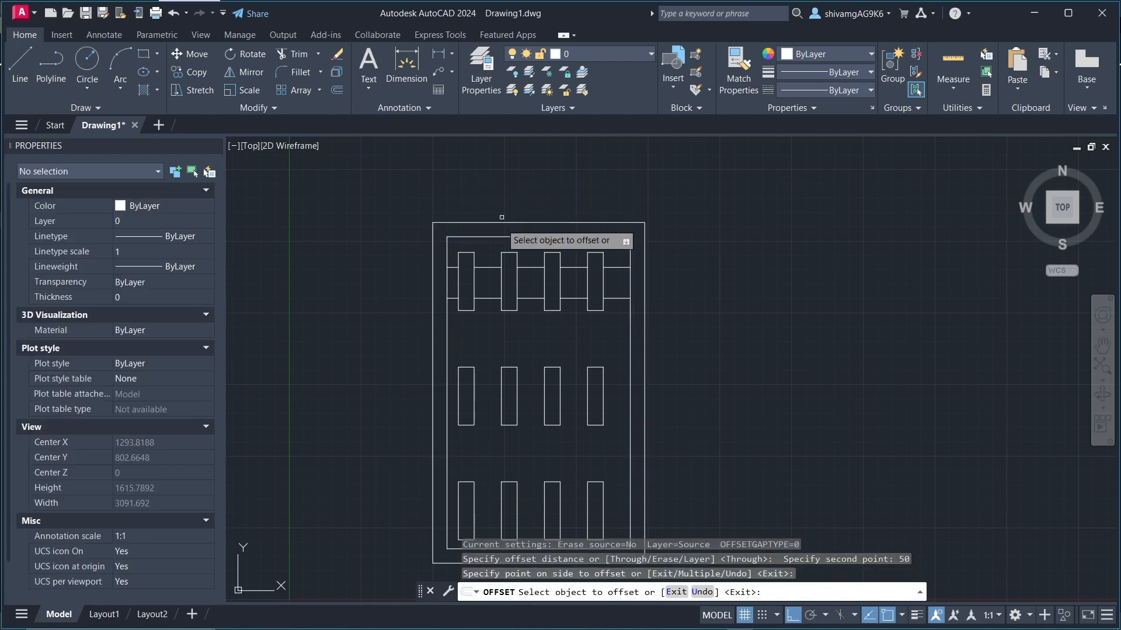
Step: Offset the outermost rectangle outward twice more at the same 50 distance, each time from the newest outline
{"action": "left_click", "coordinate": [502, 222]}
{"action": "left_click", "coordinate": [499, 200]}
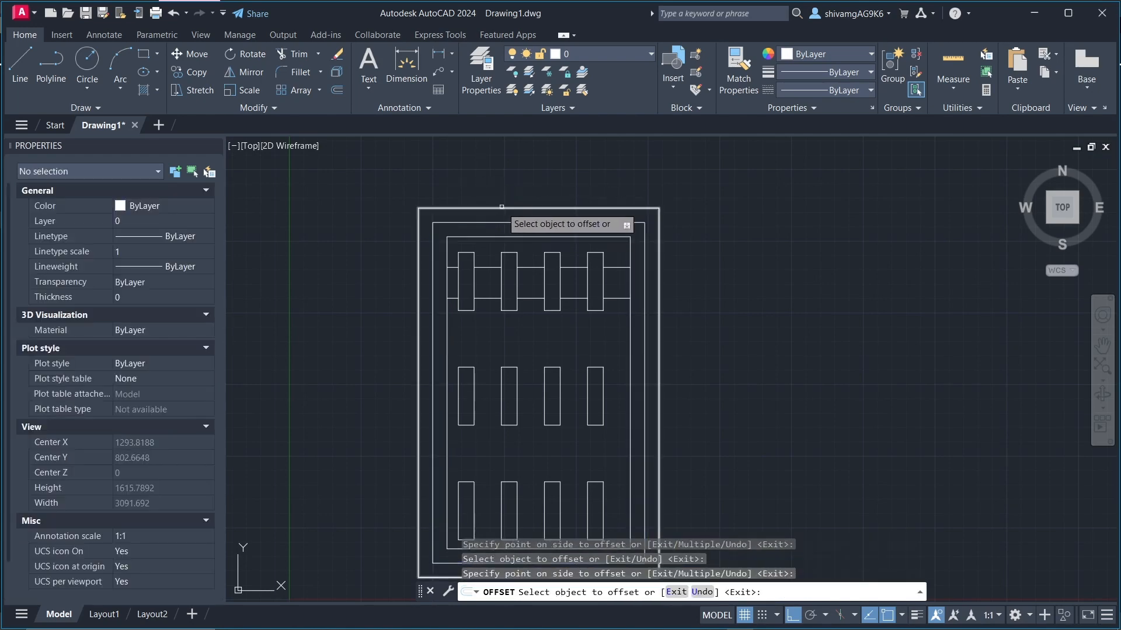
{"action": "left_click", "coordinate": [501, 207]}
{"action": "left_click", "coordinate": [500, 187]}
{"action": "scroll", "coordinate": [513, 168], "scroll_direction": "down", "scroll_amount": 2}
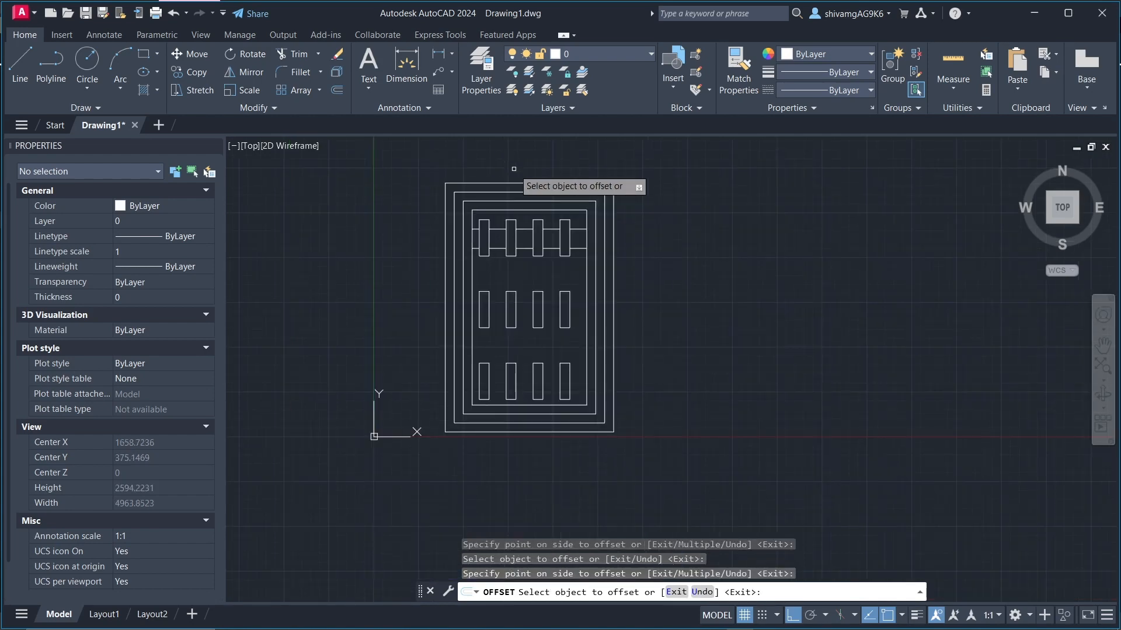
{"action": "key", "text": "Escape"}
{"action": "key", "text": "Escape"}
{"action": "key", "text": "Escape"}
{"action": "scroll", "coordinate": [513, 254], "scroll_direction": "up", "scroll_amount": 1}
{"action": "scroll", "coordinate": [512, 257], "scroll_direction": "down", "scroll_amount": 1}
{"action": "scroll", "coordinate": [512, 261], "scroll_direction": "up", "scroll_amount": 2}
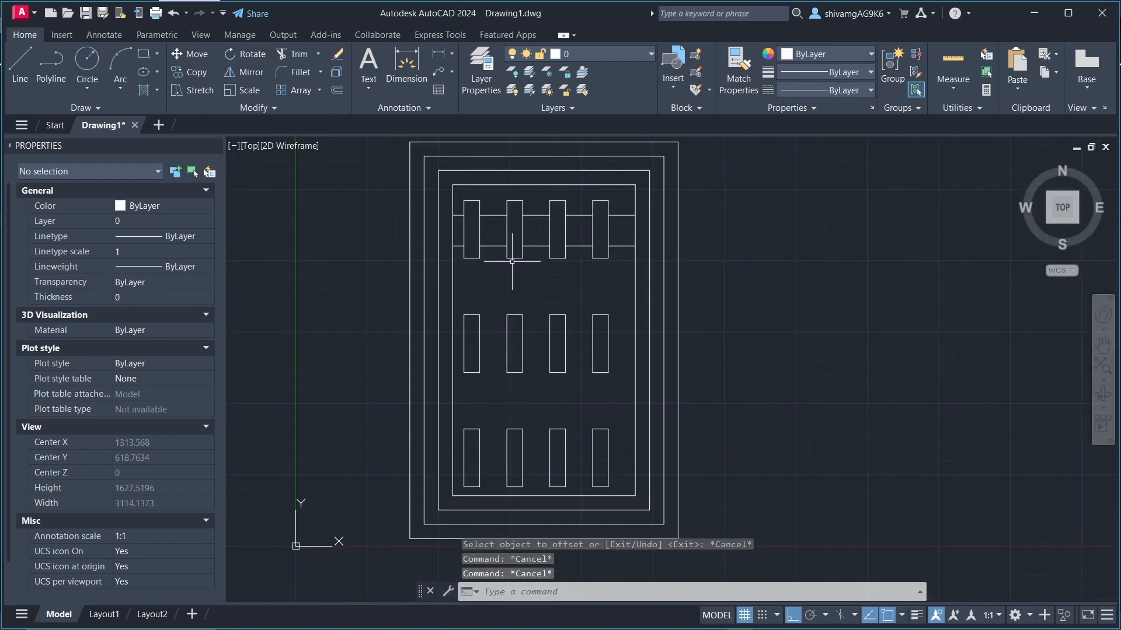
{"action": "scroll", "coordinate": [512, 258], "scroll_direction": "down", "scroll_amount": 2}
{"action": "scroll", "coordinate": [512, 257], "scroll_direction": "up", "scroll_amount": 2}
{"action": "scroll", "coordinate": [473, 309], "scroll_direction": "down", "scroll_amount": 2}
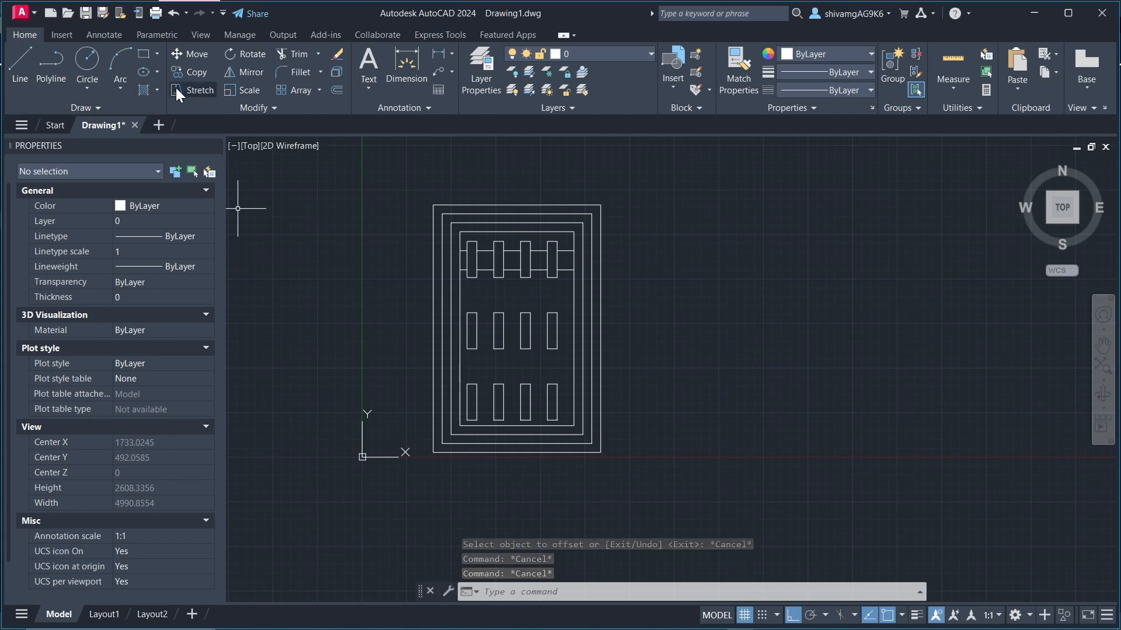
{"action": "scroll", "coordinate": [229, 146], "scroll_direction": "down", "scroll_amount": 4}
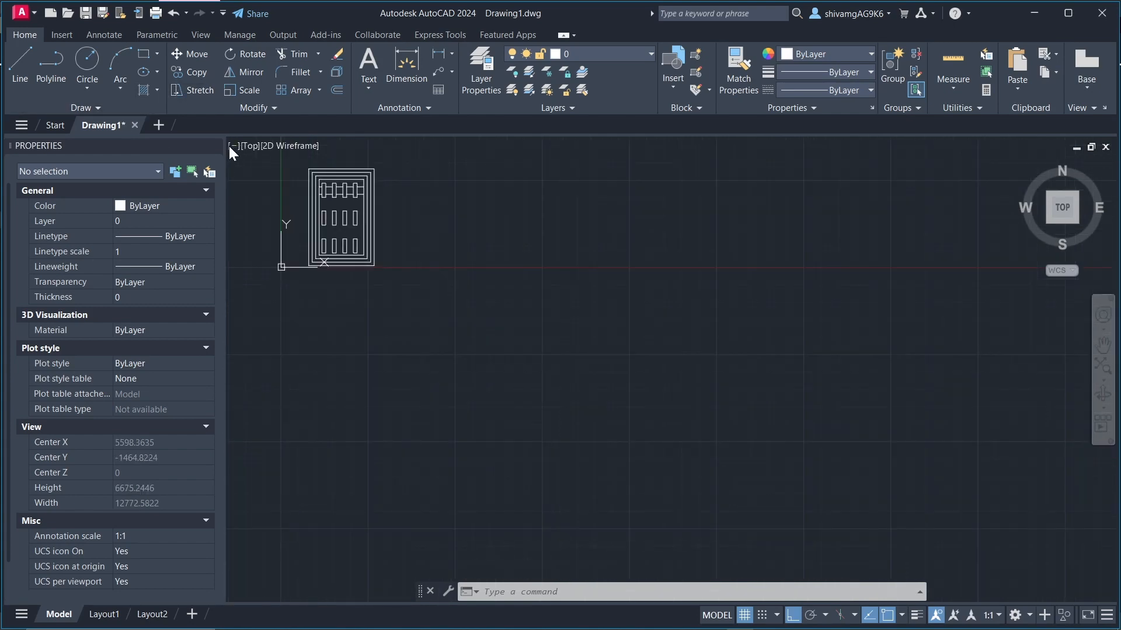
{"action": "scroll", "coordinate": [229, 145], "scroll_direction": "up", "scroll_amount": 4}
{"action": "scroll", "coordinate": [477, 234], "scroll_direction": "down", "scroll_amount": 4}
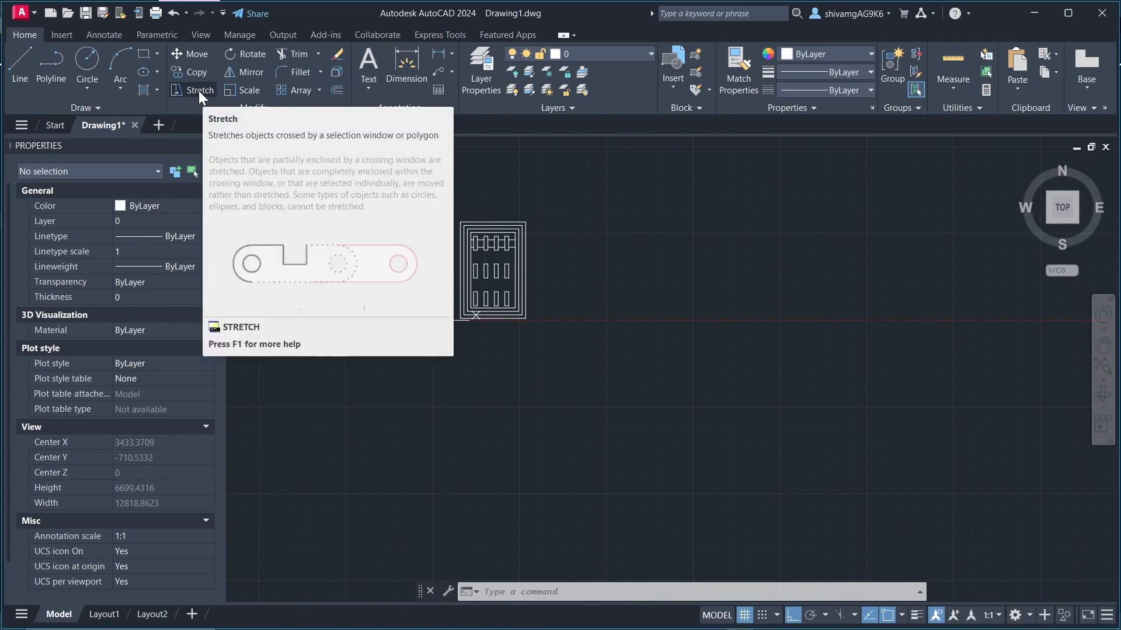
Step: Stretch the lower ends of the nested outlines and the bottom row of rectangles straight down, roughly doubling the outlines' height
{"action": "scroll", "coordinate": [463, 300], "scroll_direction": "up", "scroll_amount": 4}
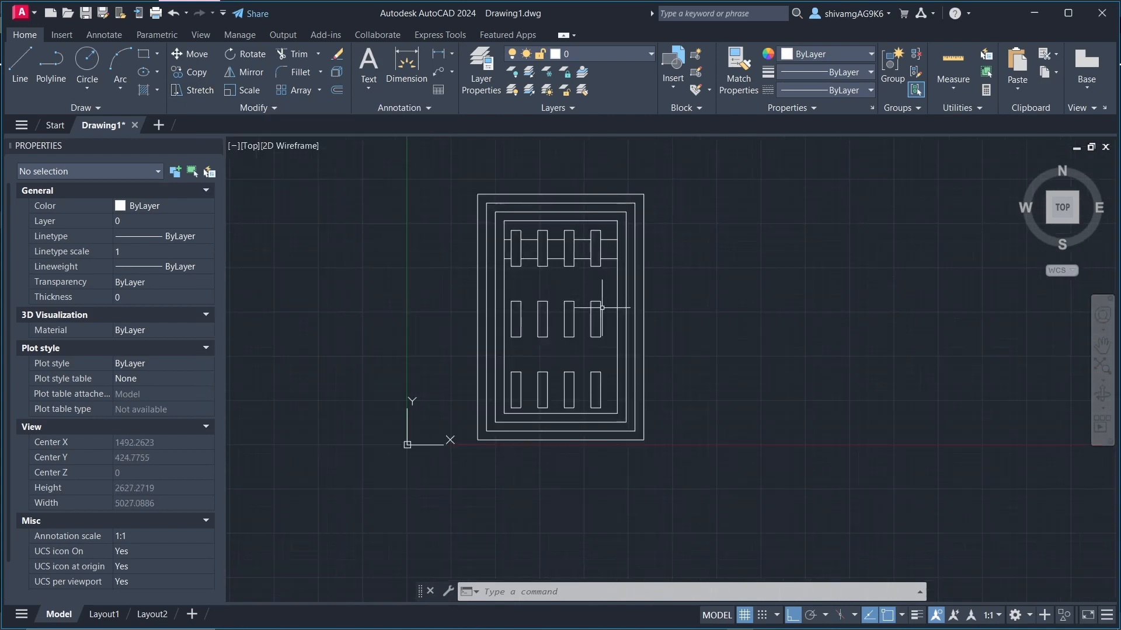
{"action": "scroll", "coordinate": [578, 393], "scroll_direction": "down", "scroll_amount": 2}
{"action": "scroll", "coordinate": [668, 455], "scroll_direction": "up", "scroll_amount": 2}
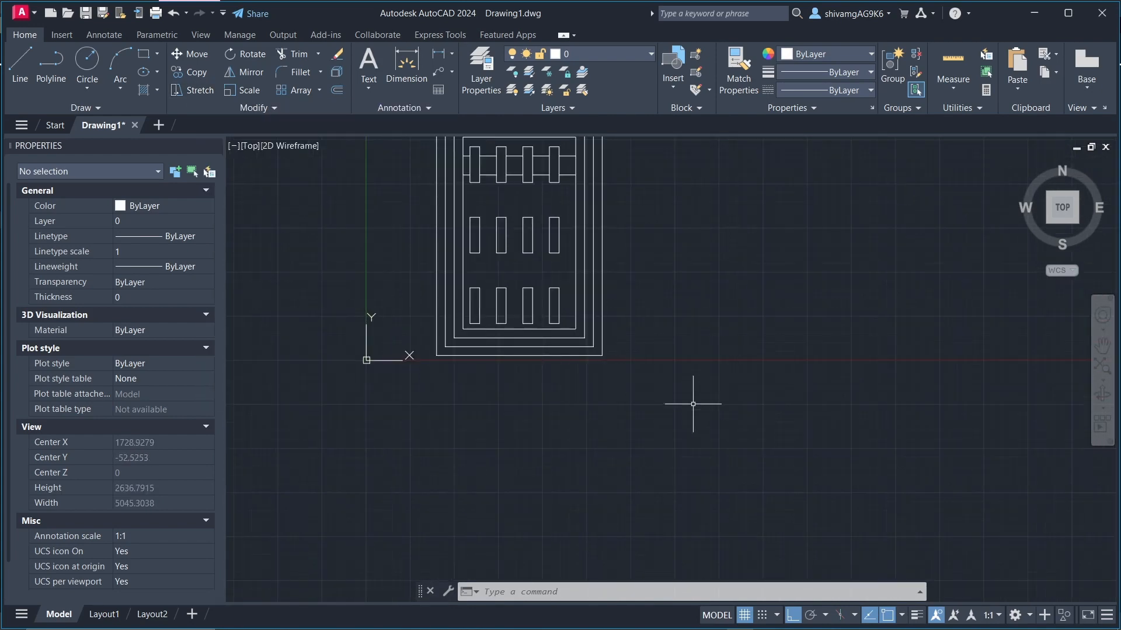
{"action": "left_click", "coordinate": [720, 419]}
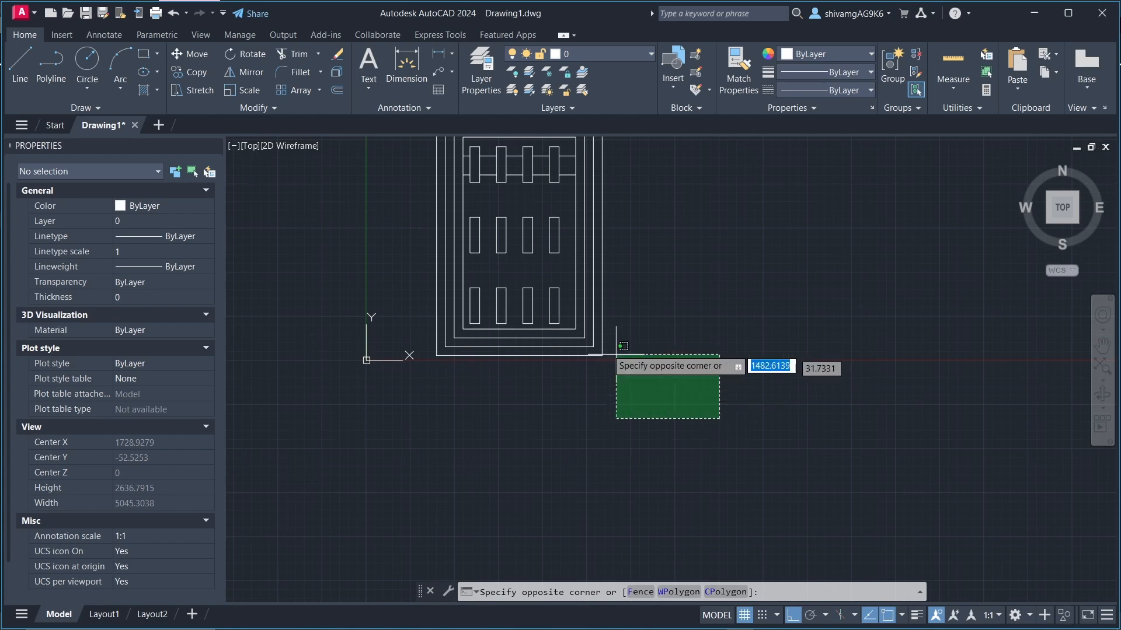
{"action": "left_click", "coordinate": [408, 269]}
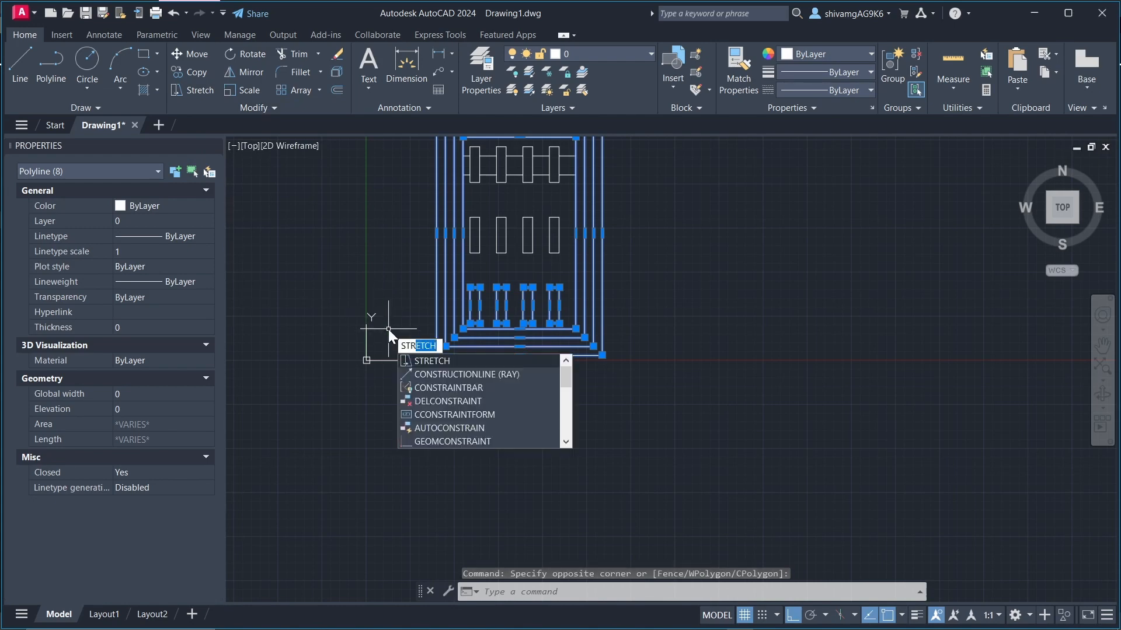
{"action": "key", "text": "Return"}
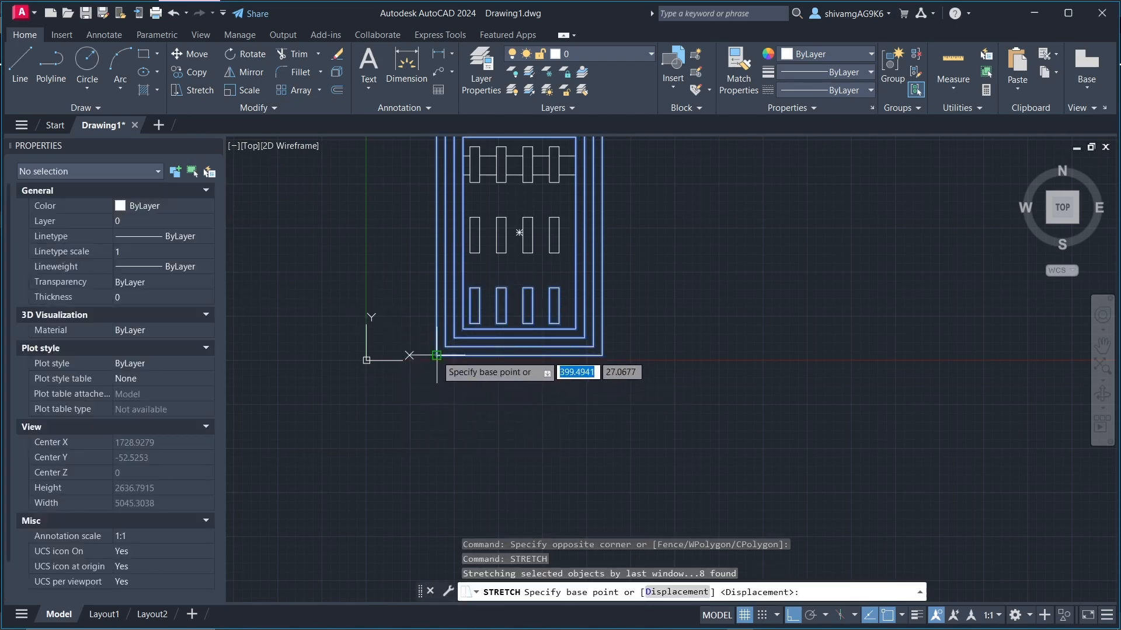
{"action": "left_click", "coordinate": [437, 355]}
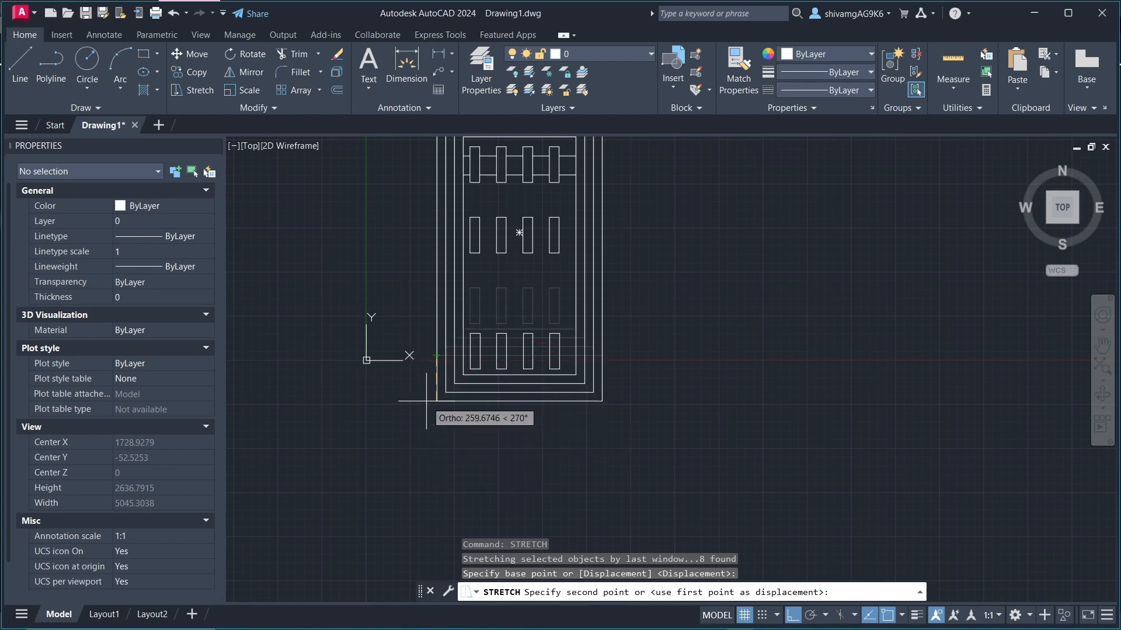
{"action": "scroll", "coordinate": [426, 403], "scroll_direction": "down", "scroll_amount": 5}
{"action": "left_click", "coordinate": [453, 421]}
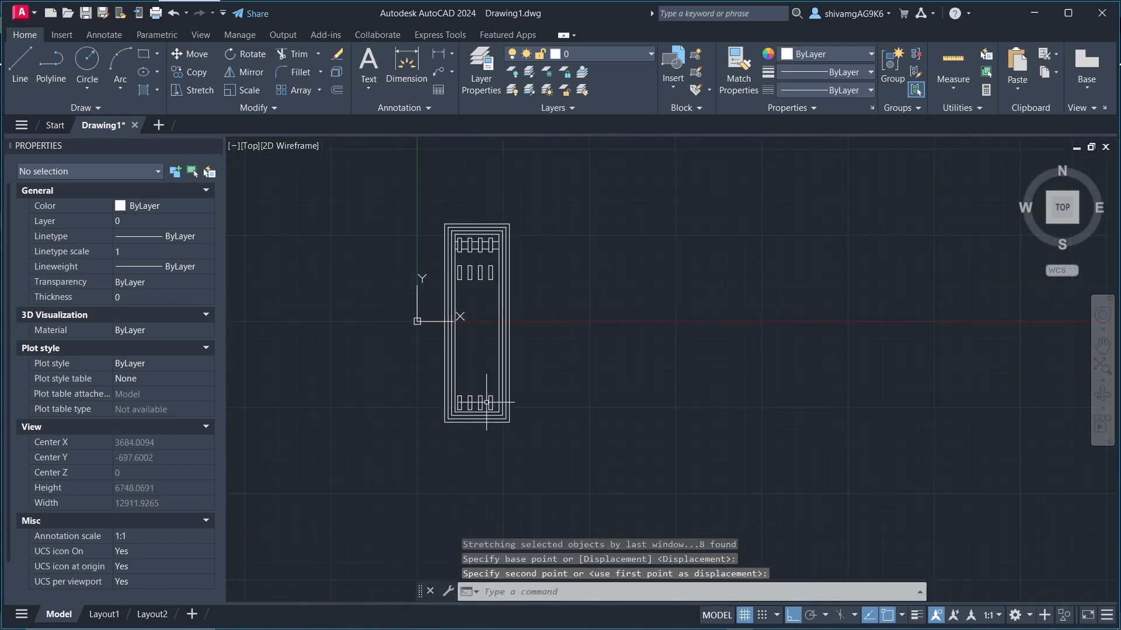
{"action": "key", "text": "Escape"}
{"action": "key", "text": "Escape"}
{"action": "key", "text": "Escape"}
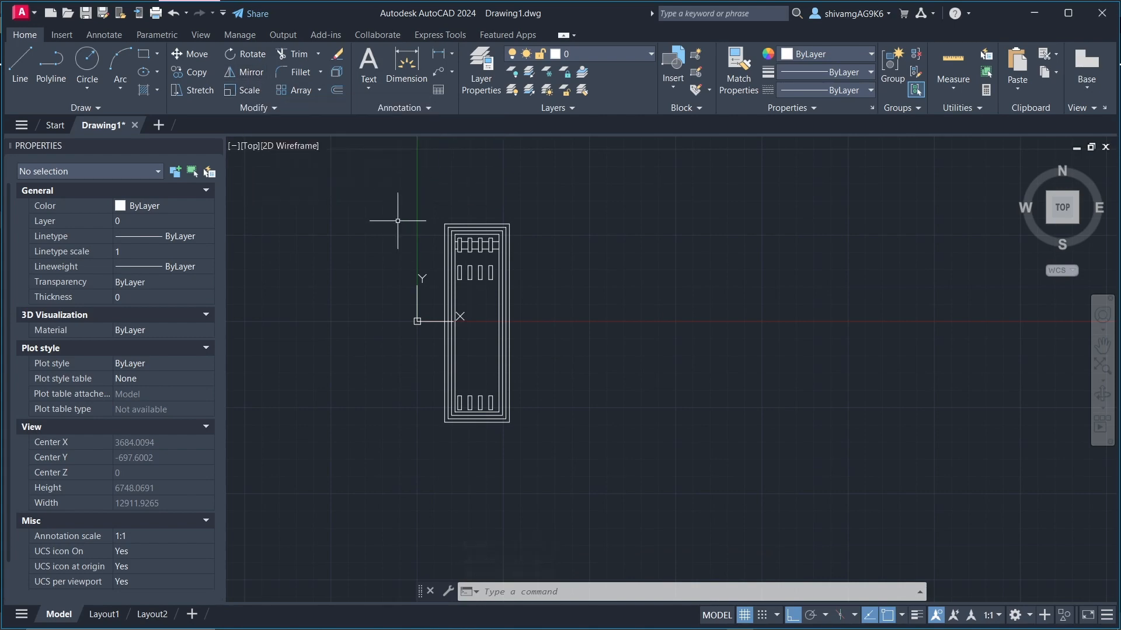
Step: Mirror the whole drawing about a vertical line to its right, keeping the source objects
{"action": "left_click", "coordinate": [367, 200]}
{"action": "left_click", "coordinate": [648, 500]}
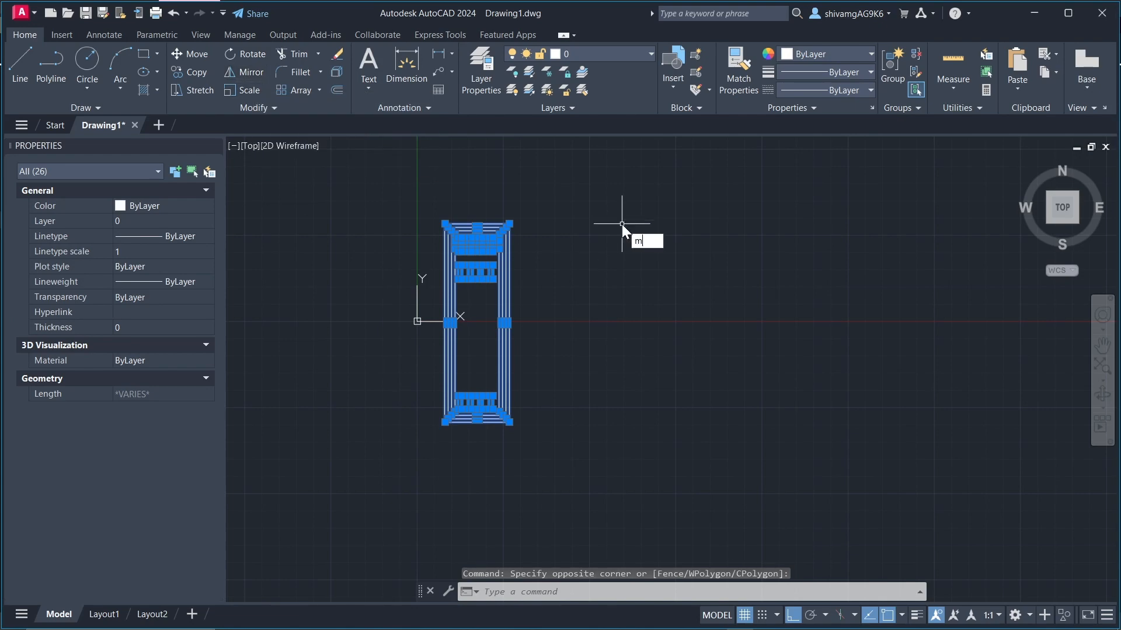
{"action": "key", "text": "Return"}
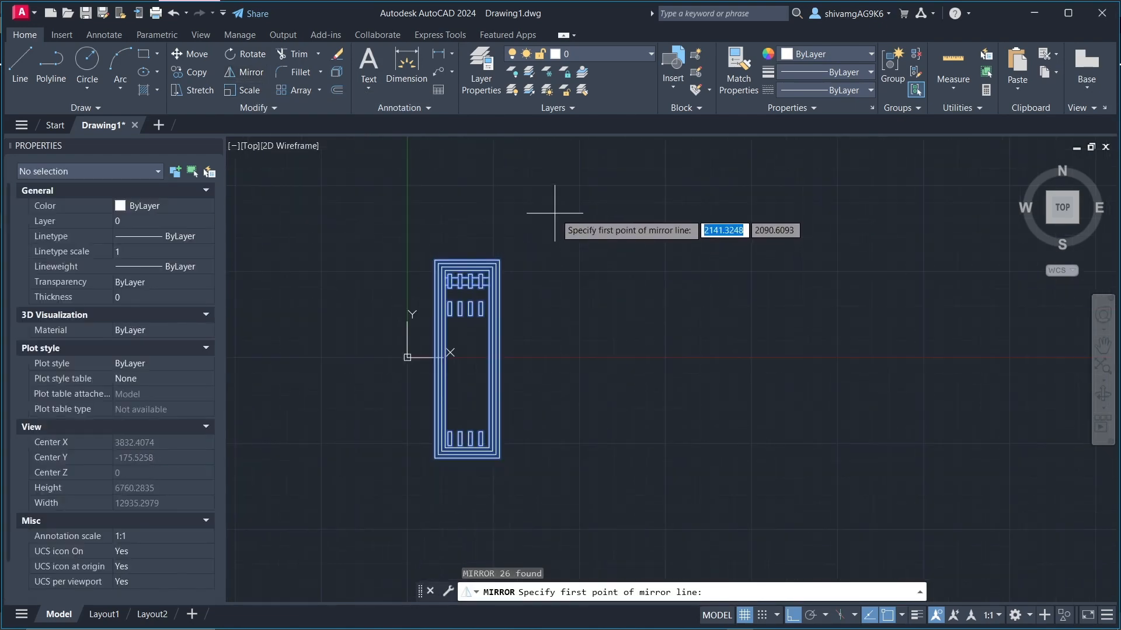
{"action": "left_click", "coordinate": [555, 214]}
{"action": "left_click", "coordinate": [590, 500]}
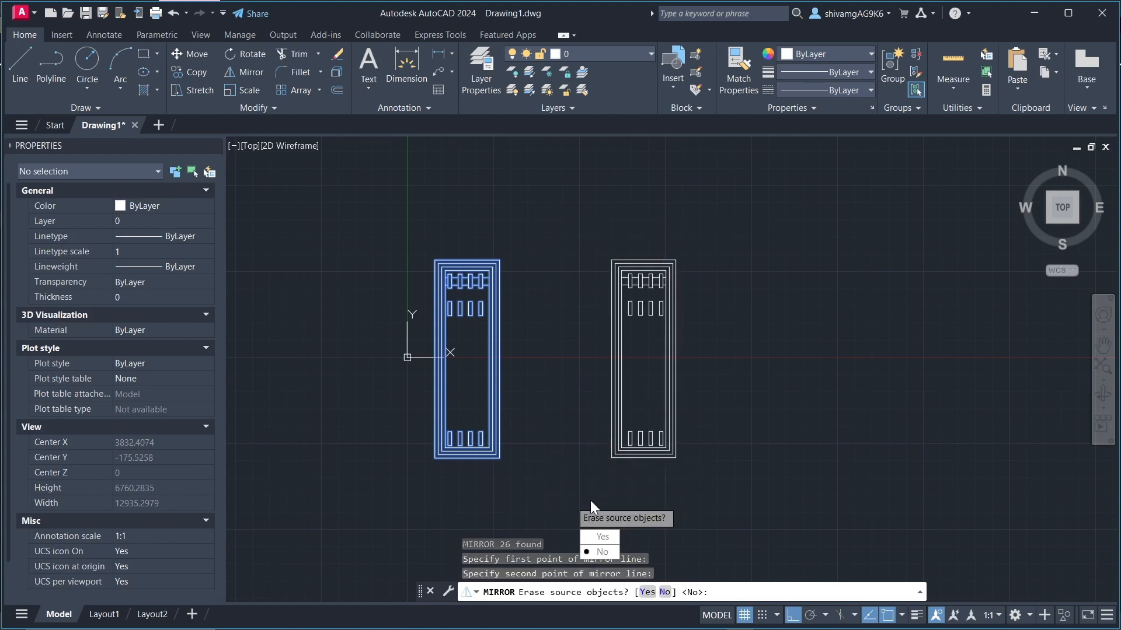
{"action": "left_click", "coordinate": [601, 551]}
Step: Mirror both panels upward about a horizontal line just above them, keeping the source objects
{"action": "middle_click_drag", "start_coordinate": [376, 260], "coordinate": [439, 286]}
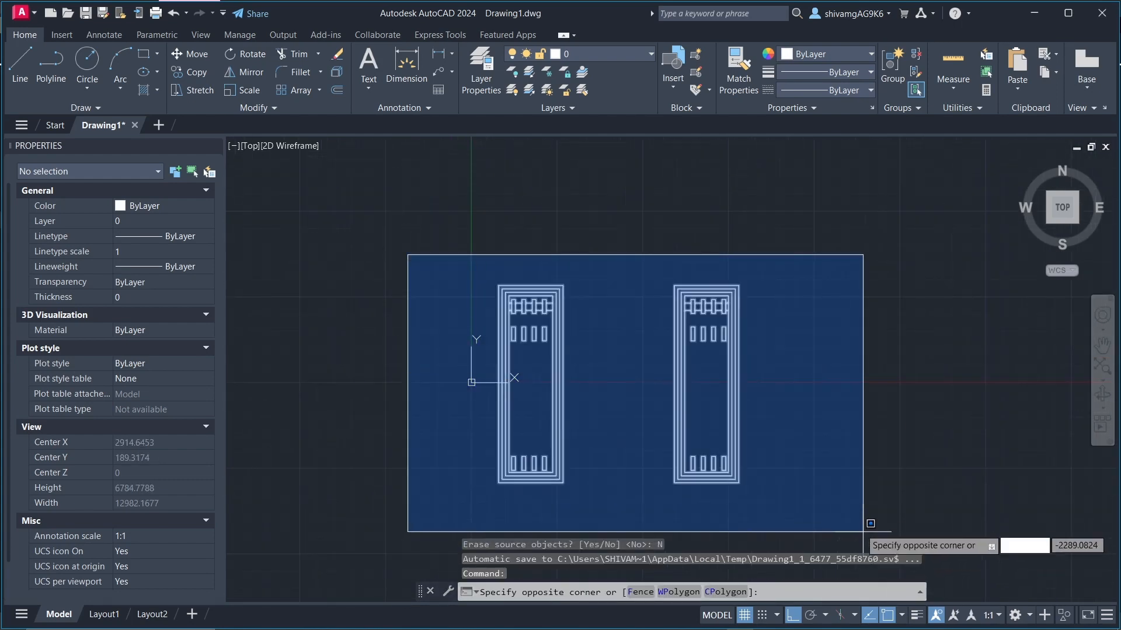
{"action": "left_click", "coordinate": [862, 543]}
{"action": "type", "text": "i"}
{"action": "key", "text": "Return"}
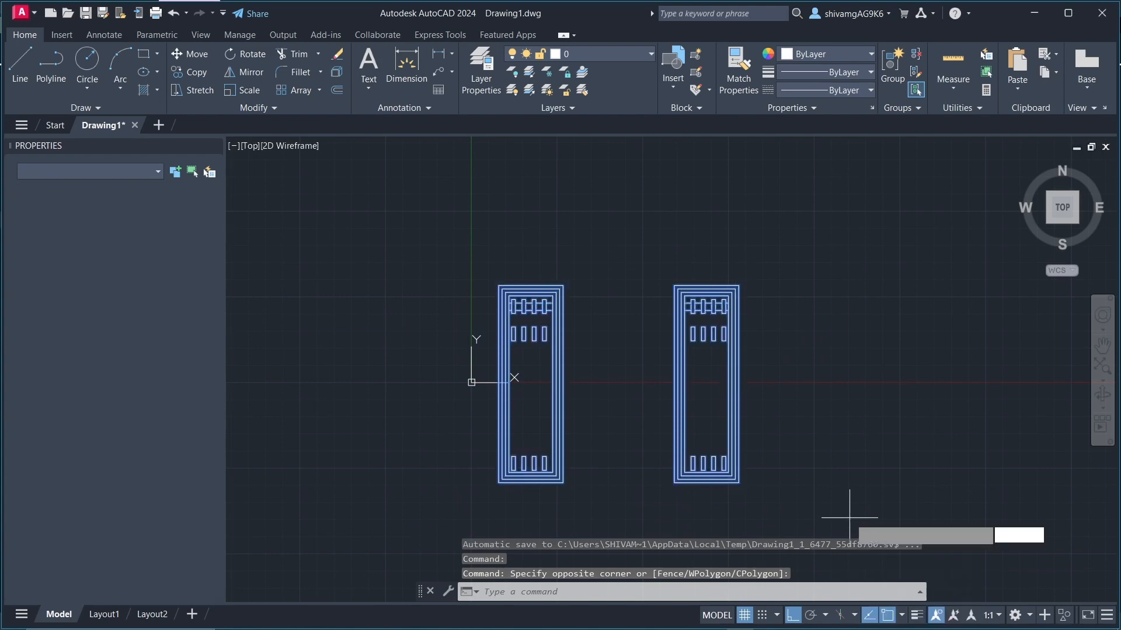
{"action": "scroll", "coordinate": [443, 373], "scroll_direction": "down", "scroll_amount": 2}
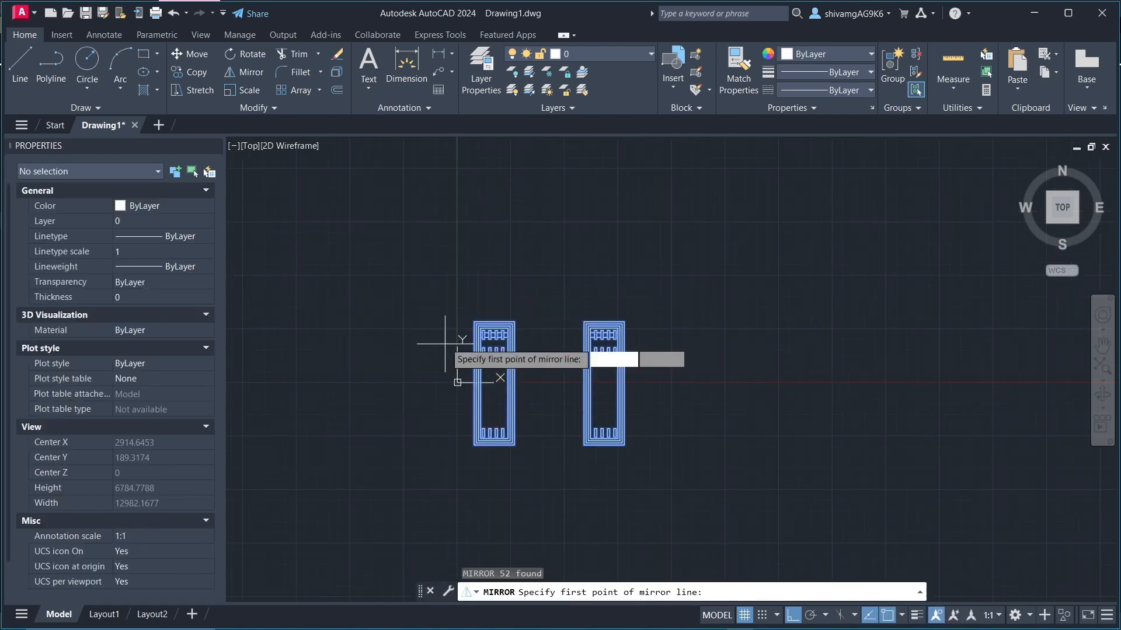
{"action": "left_click", "coordinate": [408, 305]}
{"action": "left_click", "coordinate": [691, 292]}
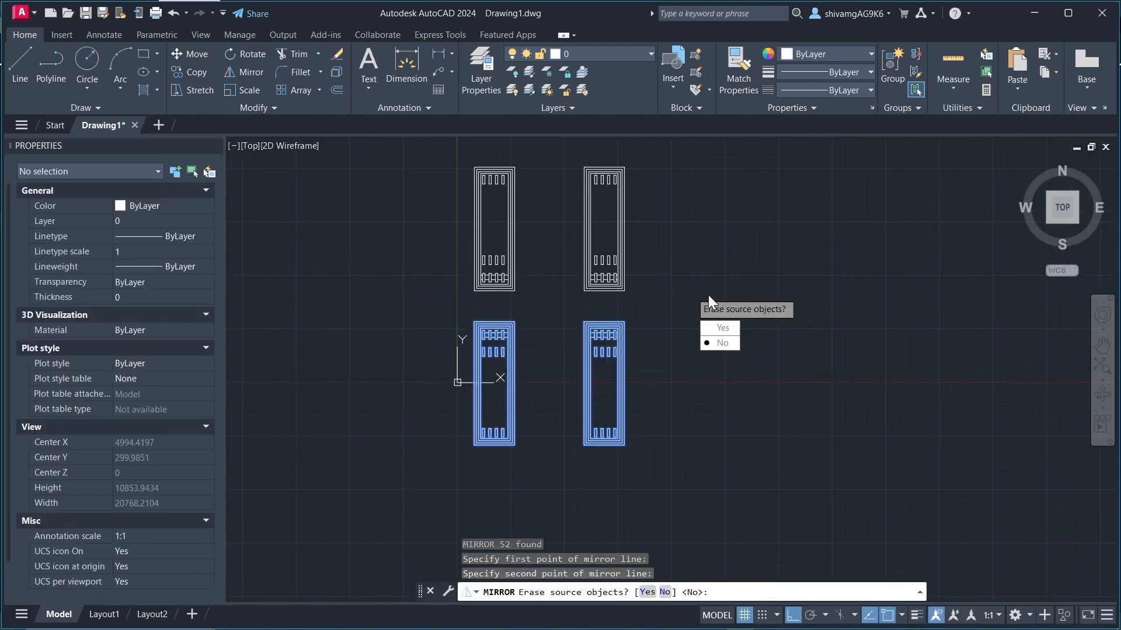
{"action": "left_click", "coordinate": [722, 343]}
{"action": "key", "text": "Escape"}
{"action": "key", "text": "Escape"}
{"action": "scroll", "coordinate": [494, 344], "scroll_direction": "down", "scroll_amount": 2}
{"action": "scroll", "coordinate": [500, 319], "scroll_direction": "up", "scroll_amount": 2}
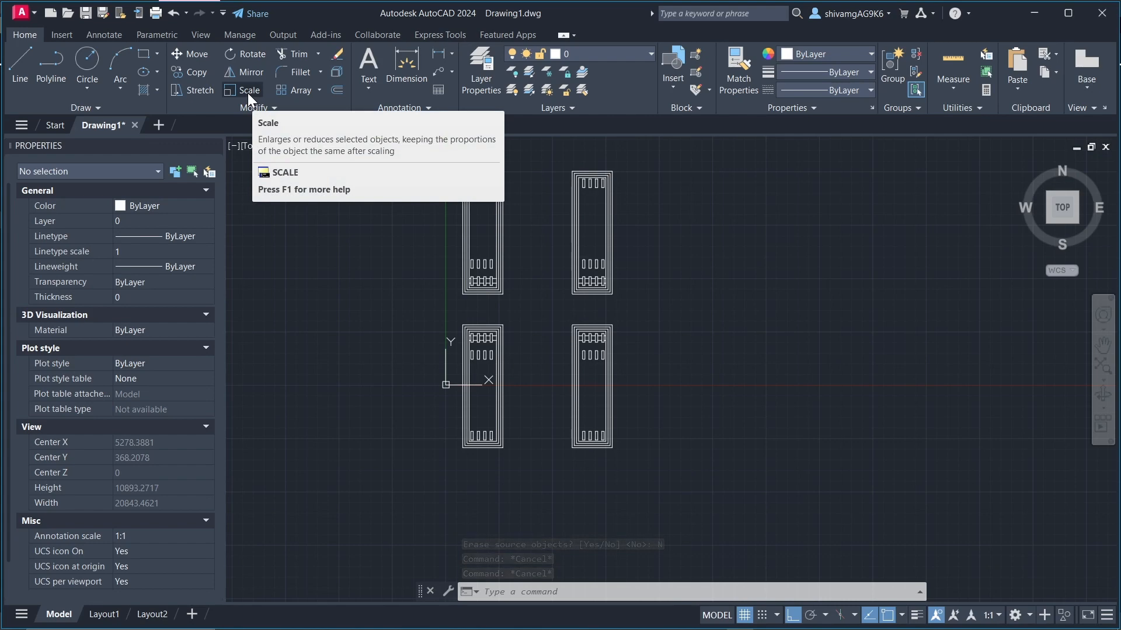
{"action": "scroll", "coordinate": [441, 307], "scroll_direction": "down", "scroll_amount": 3}
{"action": "scroll", "coordinate": [444, 293], "scroll_direction": "up", "scroll_amount": 3}
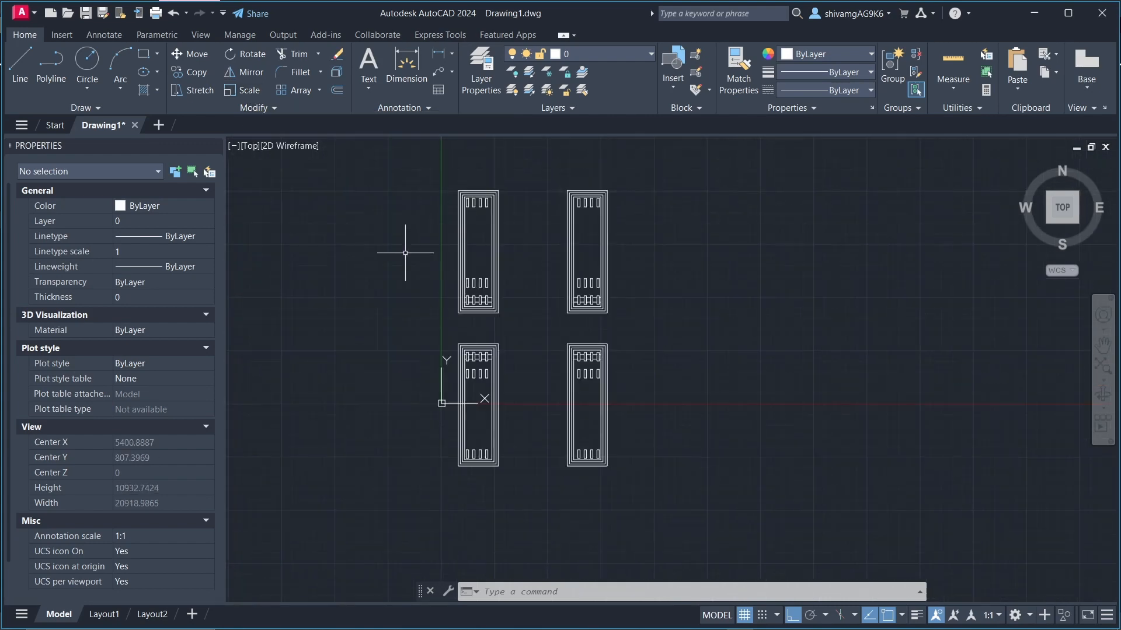
{"action": "scroll", "coordinate": [368, 250], "scroll_direction": "down", "scroll_amount": 2}
{"action": "scroll", "coordinate": [395, 300], "scroll_direction": "down", "scroll_amount": 3}
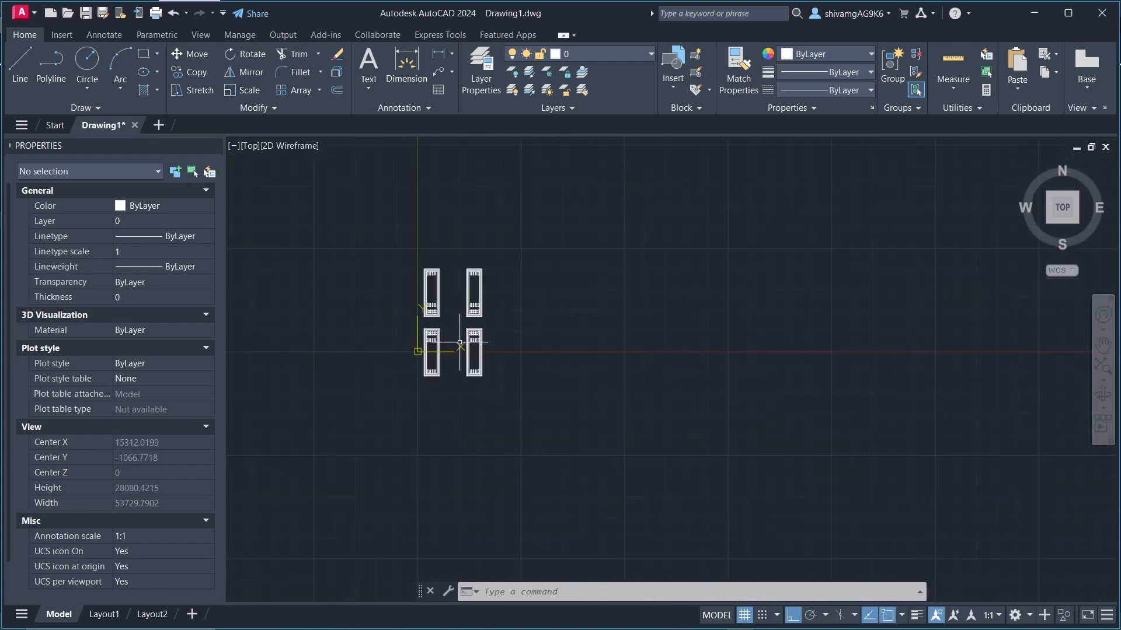
Step: Try to scale up the upper-right panel from its lower-left corner, using the Copy option, and cancel the command
{"action": "scroll", "coordinate": [445, 250], "scroll_direction": "up", "scroll_amount": 5}
{"action": "left_click", "coordinate": [425, 256]}
{"action": "left_click", "coordinate": [530, 424]}
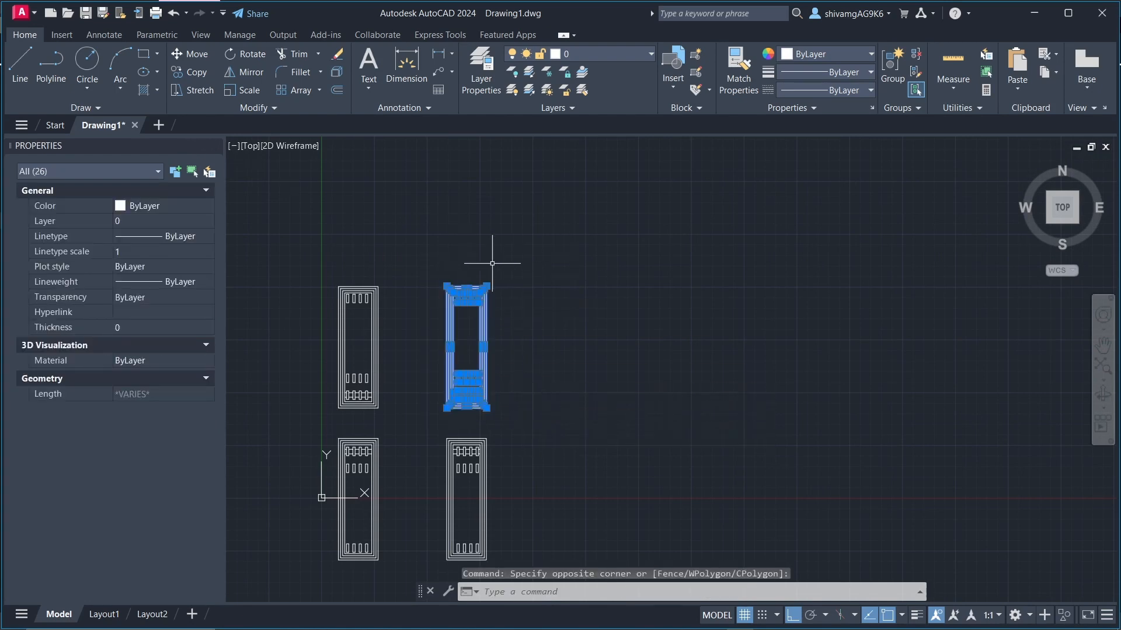
{"action": "left_click", "coordinate": [244, 90]}
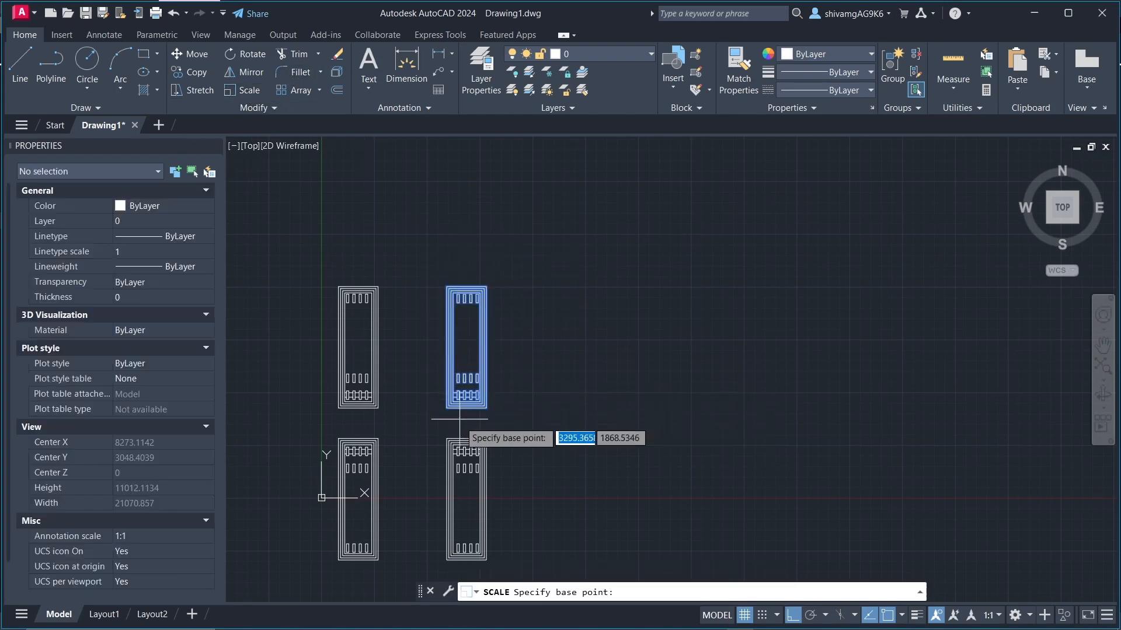
{"action": "scroll", "coordinate": [446, 411], "scroll_direction": "up", "scroll_amount": 4}
{"action": "left_click", "coordinate": [424, 375]}
{"action": "scroll", "coordinate": [424, 380], "scroll_direction": "down", "scroll_amount": 4}
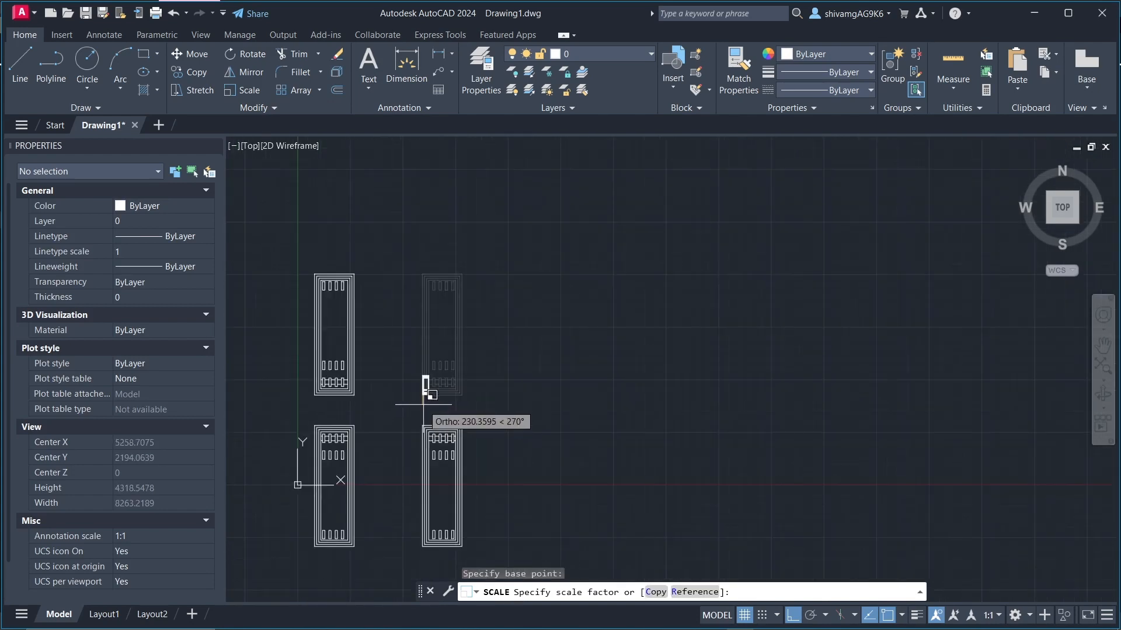
{"action": "scroll", "coordinate": [432, 356], "scroll_direction": "down", "scroll_amount": 3}
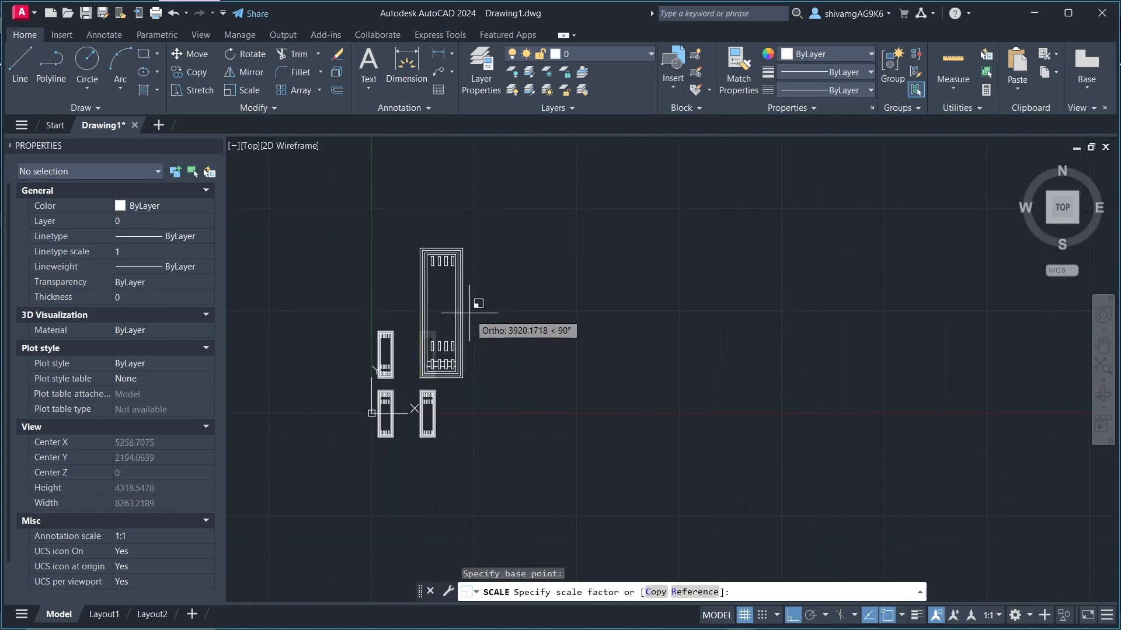
{"action": "scroll", "coordinate": [528, 289], "scroll_direction": "down", "scroll_amount": 2}
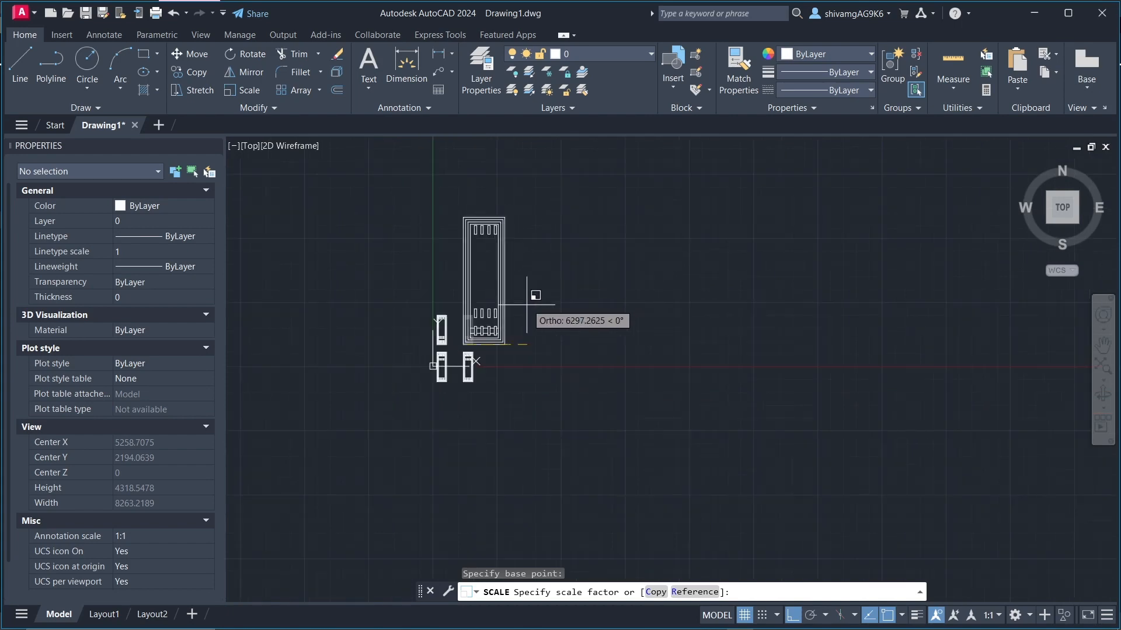
{"action": "scroll", "coordinate": [564, 253], "scroll_direction": "up", "scroll_amount": 3}
{"action": "scroll", "coordinate": [563, 262], "scroll_direction": "down", "scroll_amount": 3}
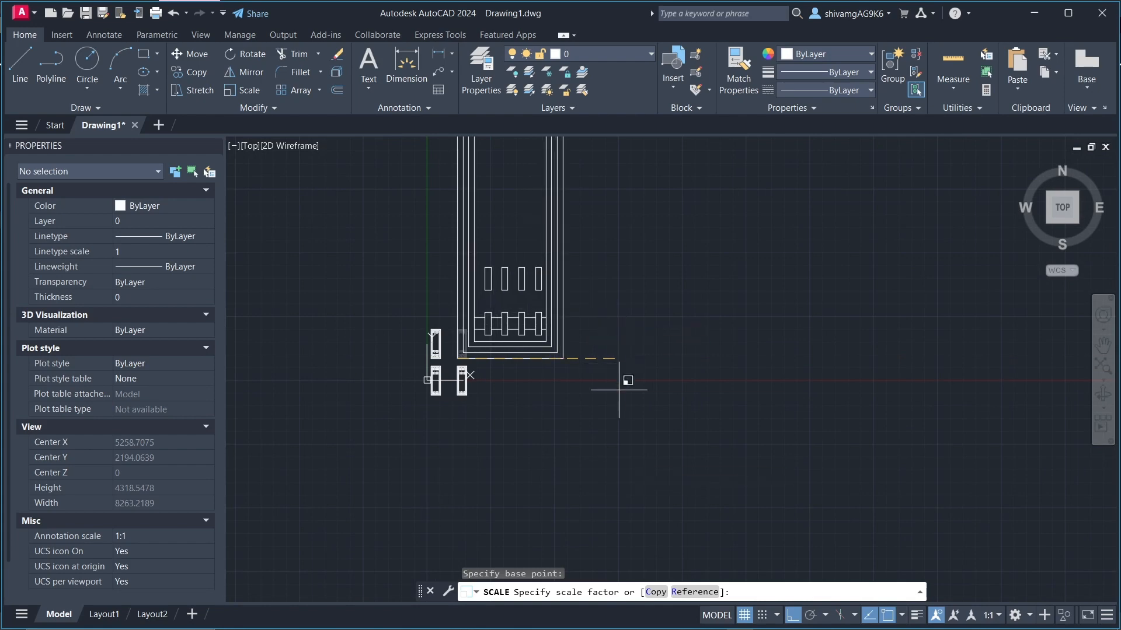
{"action": "left_click", "coordinate": [655, 592]}
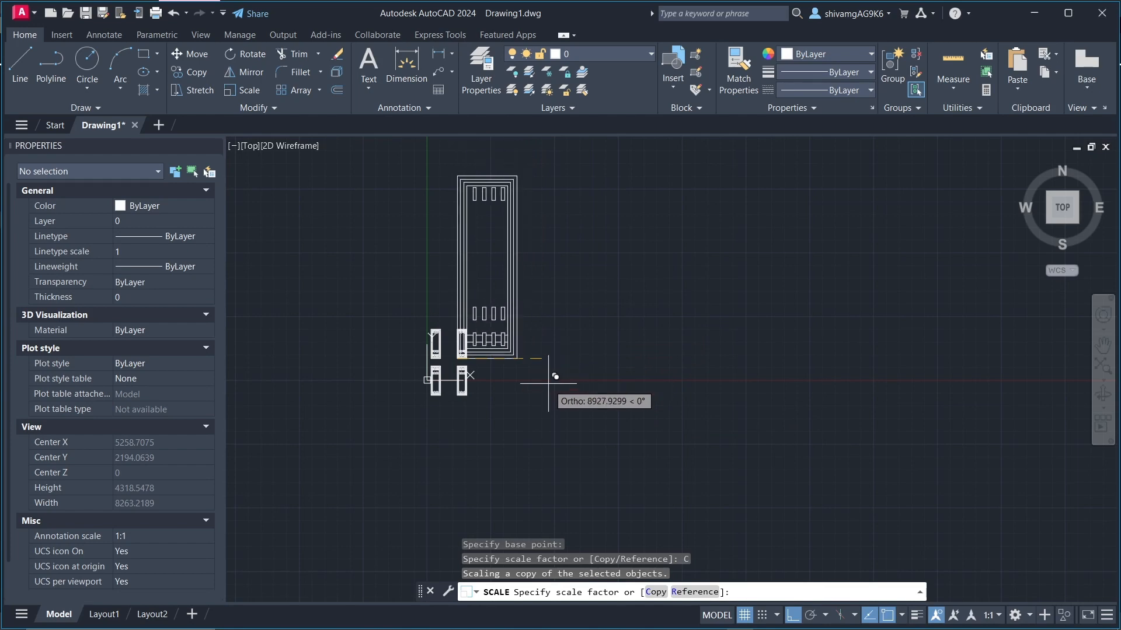
{"action": "key", "text": "Escape"}
{"action": "key", "text": "Escape"}
{"action": "key", "text": "Escape"}
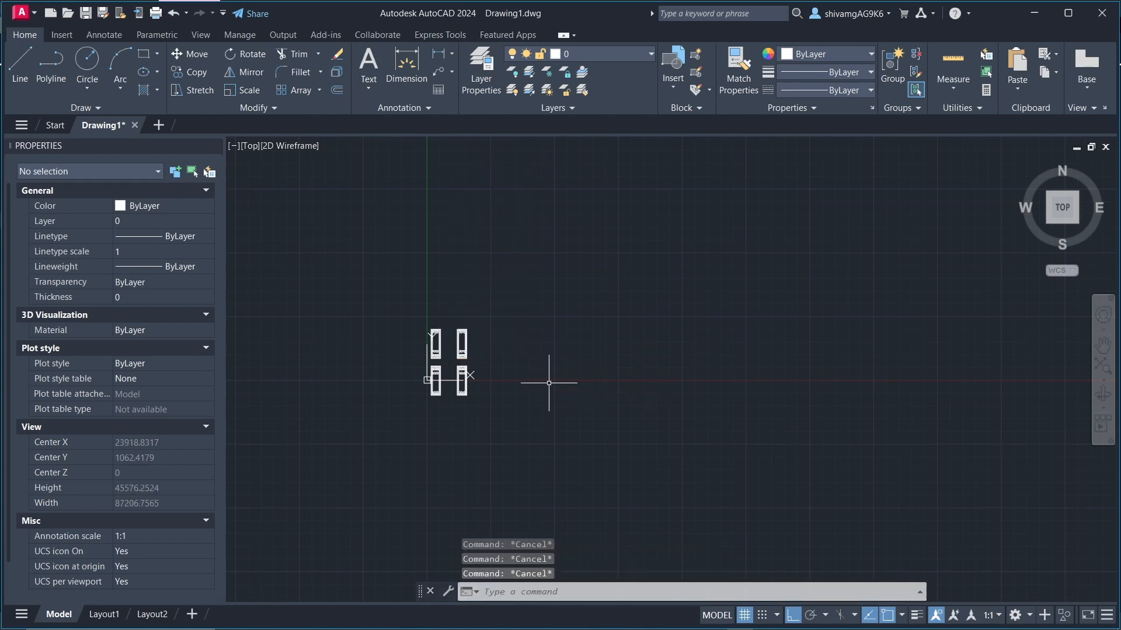
Step: Draw a long horizontal line to the right from the lower-left corner of the upper-right panel
{"action": "scroll", "coordinate": [507, 350], "scroll_direction": "up", "scroll_amount": 8}
{"action": "scroll", "coordinate": [446, 324], "scroll_direction": "down", "scroll_amount": 4}
{"action": "scroll", "coordinate": [452, 318], "scroll_direction": "up", "scroll_amount": 4}
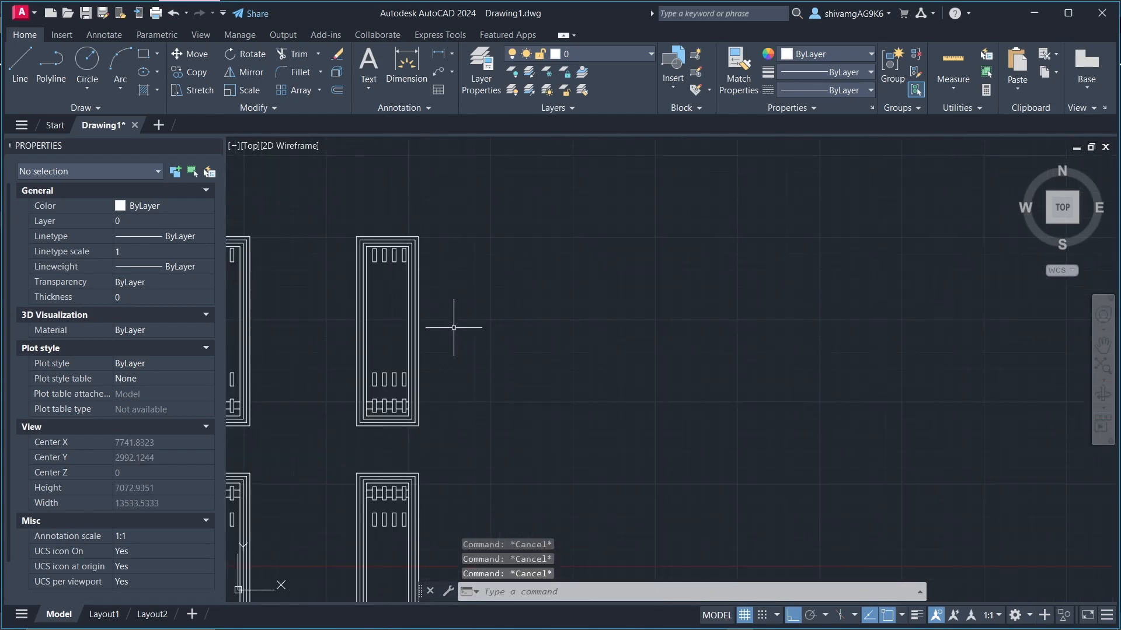
{"action": "type", "text": "l"}
{"action": "key", "text": "Return"}
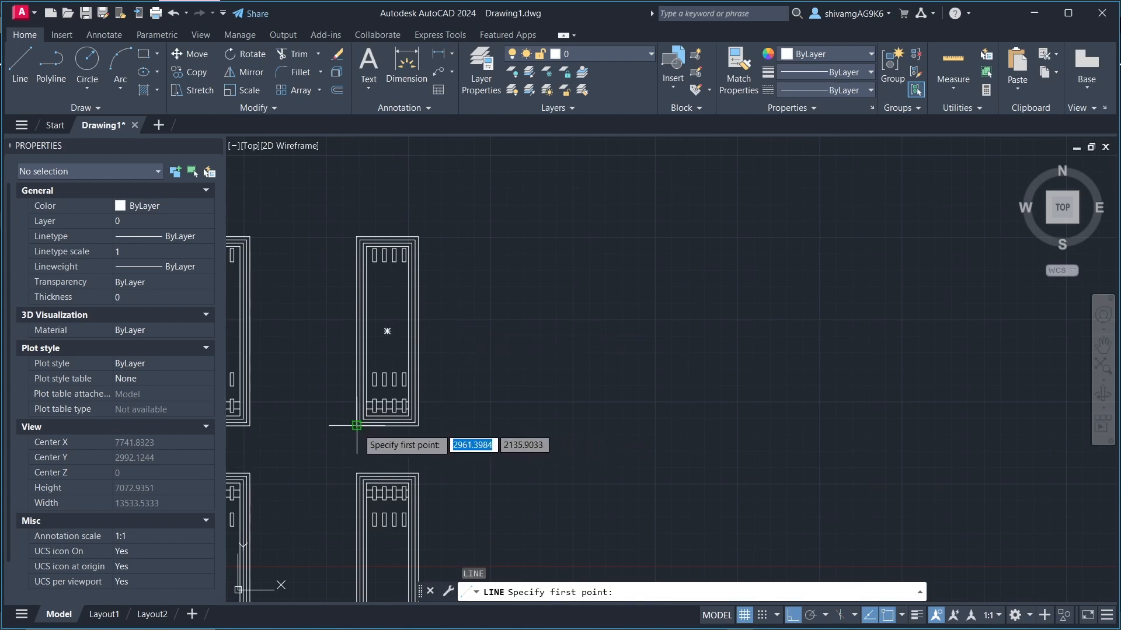
{"action": "left_click", "coordinate": [356, 426]}
{"action": "scroll", "coordinate": [460, 435], "scroll_direction": "down", "scroll_amount": 4}
{"action": "left_click", "coordinate": [651, 418]}
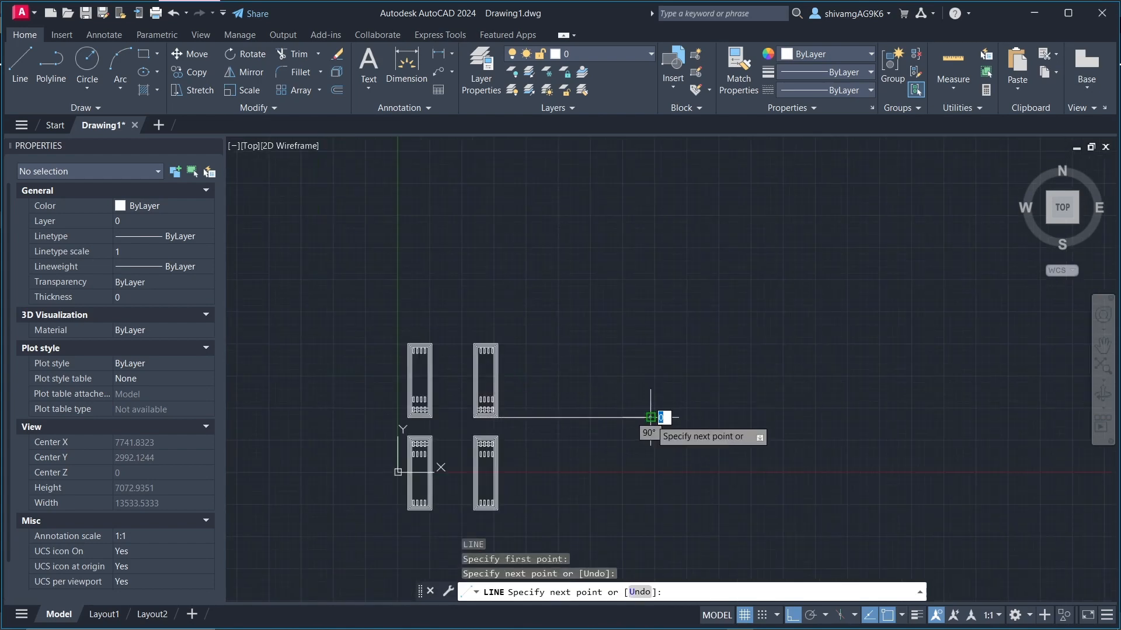
{"action": "key", "text": "Escape"}
{"action": "key", "text": "Escape"}
{"action": "key", "text": "Escape"}
{"action": "scroll", "coordinate": [563, 437], "scroll_direction": "up", "scroll_amount": 4}
{"action": "scroll", "coordinate": [368, 384], "scroll_direction": "up", "scroll_amount": 4}
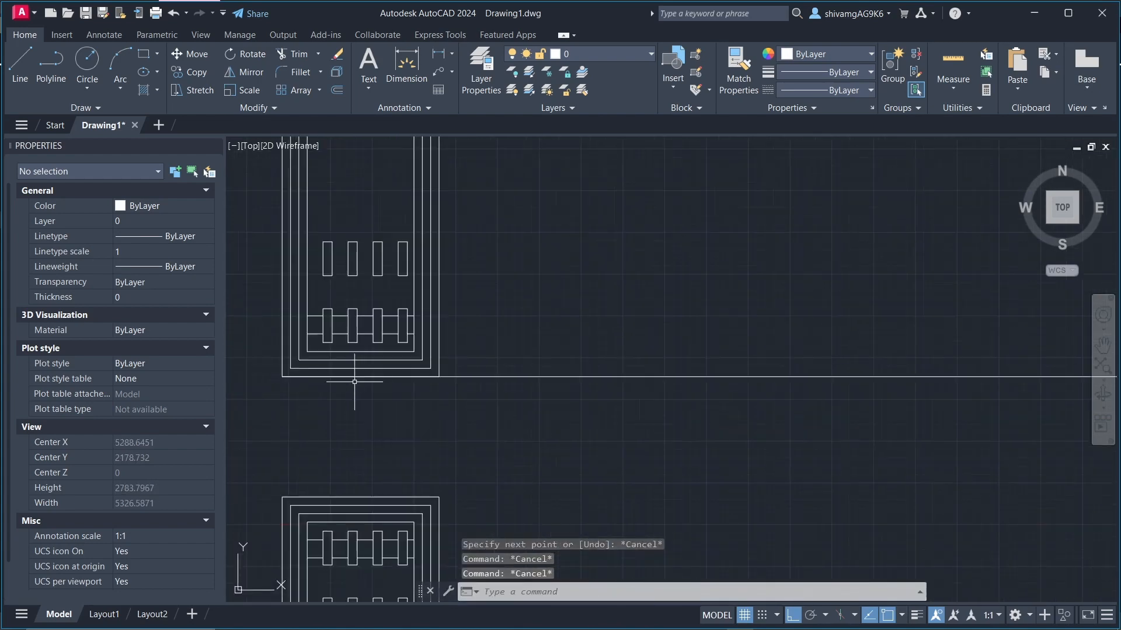
{"action": "scroll", "coordinate": [421, 352], "scroll_direction": "down", "scroll_amount": 6}
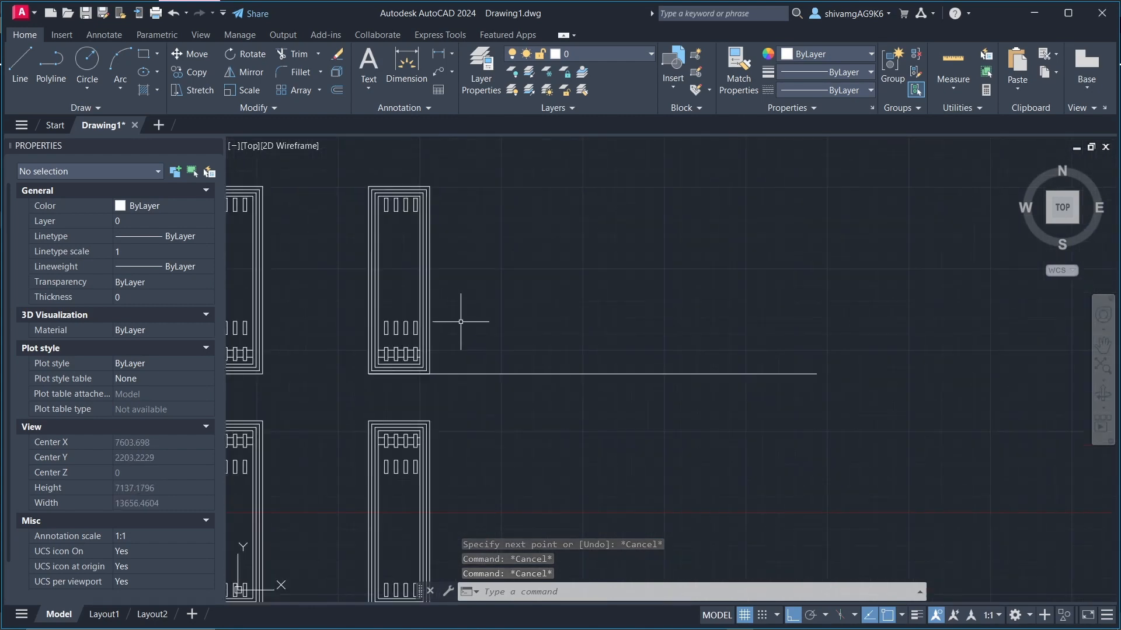
{"action": "scroll", "coordinate": [420, 372], "scroll_direction": "up", "scroll_amount": 5}
{"action": "scroll", "coordinate": [377, 386], "scroll_direction": "down", "scroll_amount": 2}
{"action": "scroll", "coordinate": [300, 392], "scroll_direction": "up", "scroll_amount": 2}
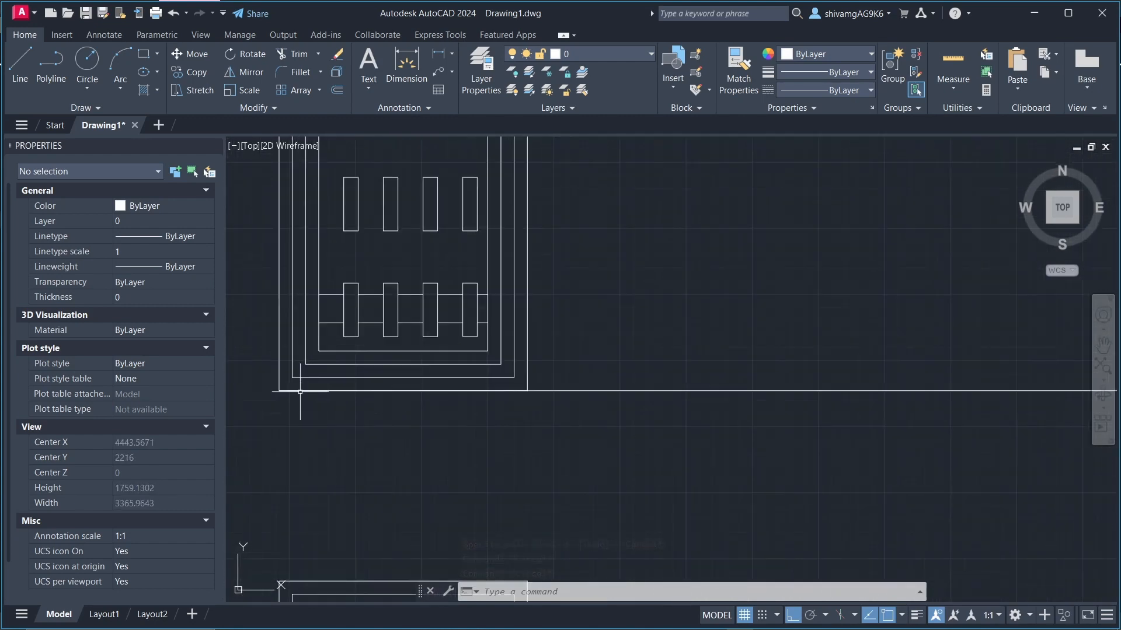
{"action": "scroll", "coordinate": [424, 392], "scroll_direction": "down", "scroll_amount": 10}
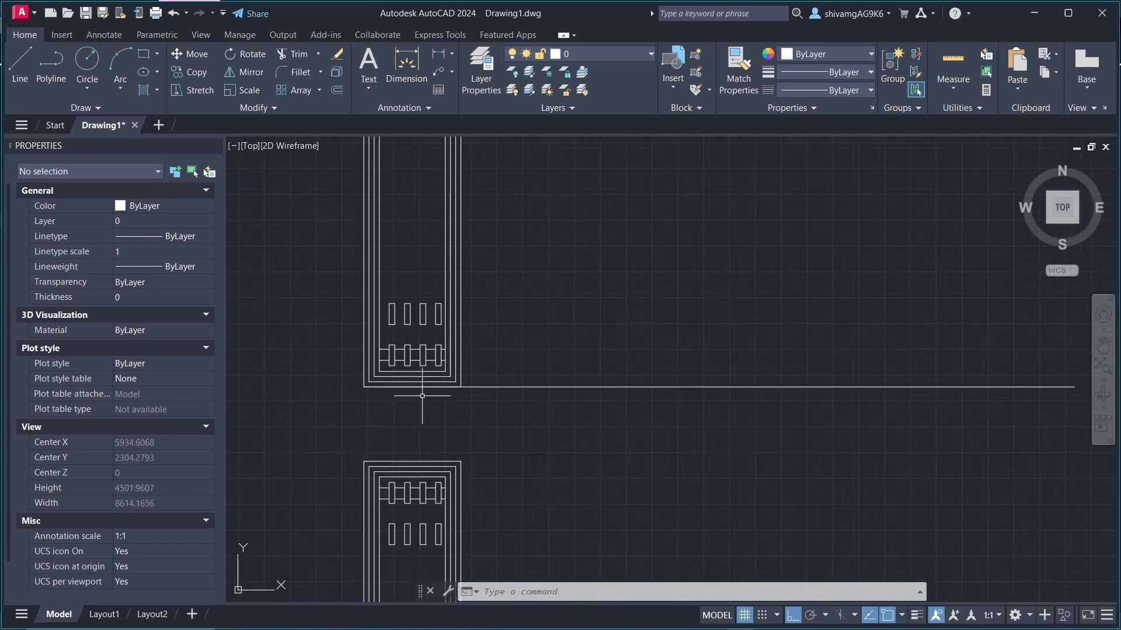
{"action": "scroll", "coordinate": [484, 398], "scroll_direction": "up", "scroll_amount": 2}
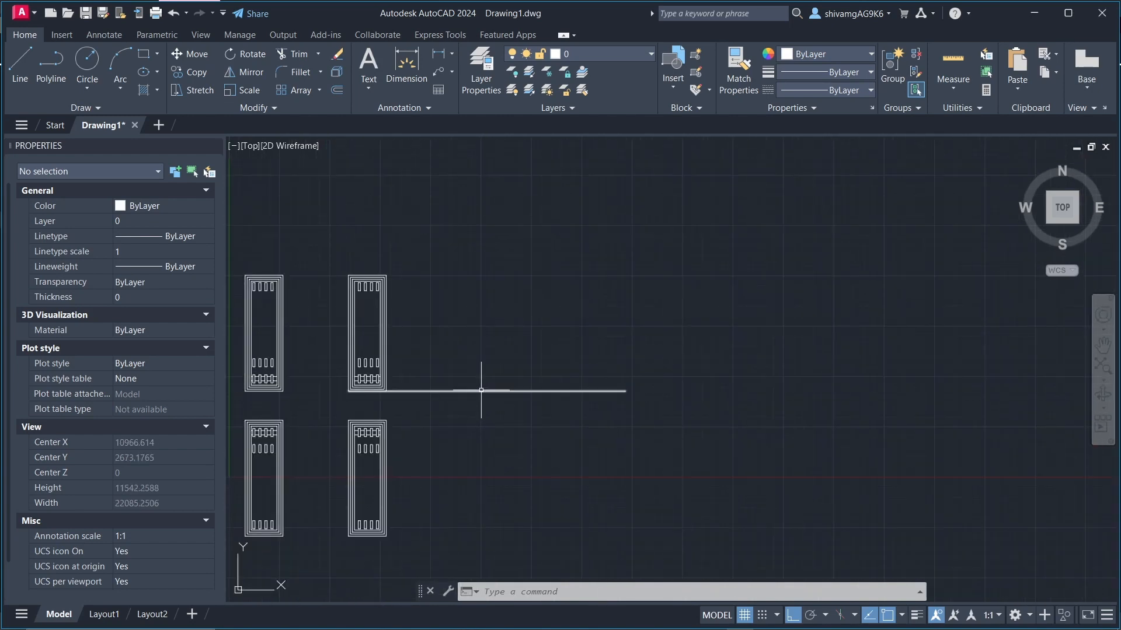
{"action": "left_click", "coordinate": [481, 390]}
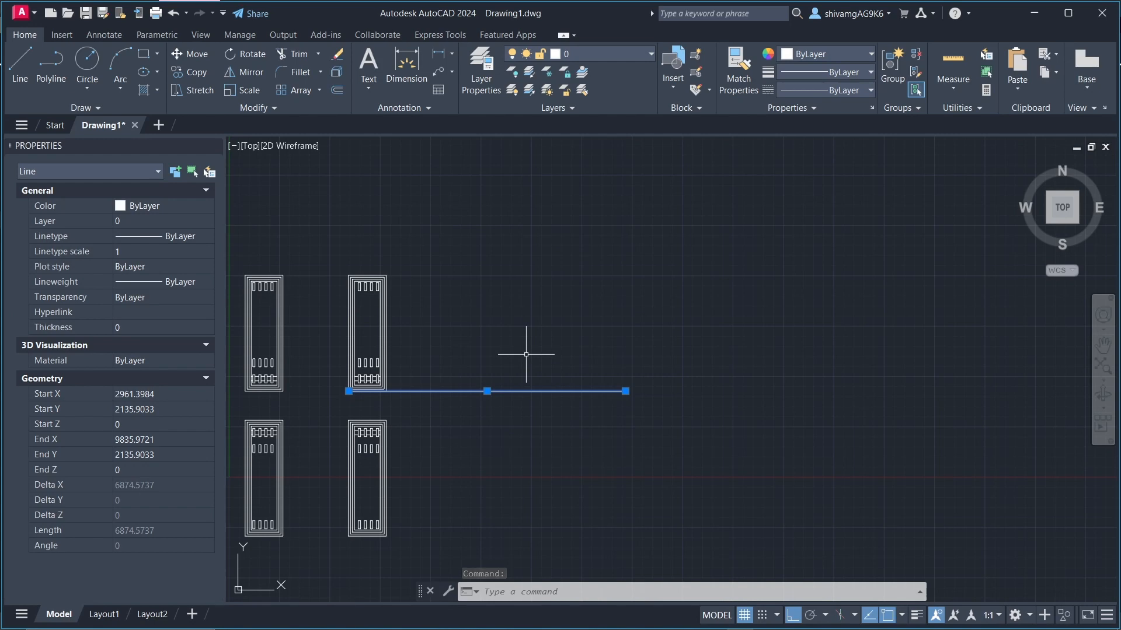
{"action": "key", "text": "Escape"}
{"action": "key", "text": "Escape"}
Step: Start the Scale command on the whole upper-right panel, with its lower-left corner as the base point
{"action": "left_click", "coordinate": [318, 257]}
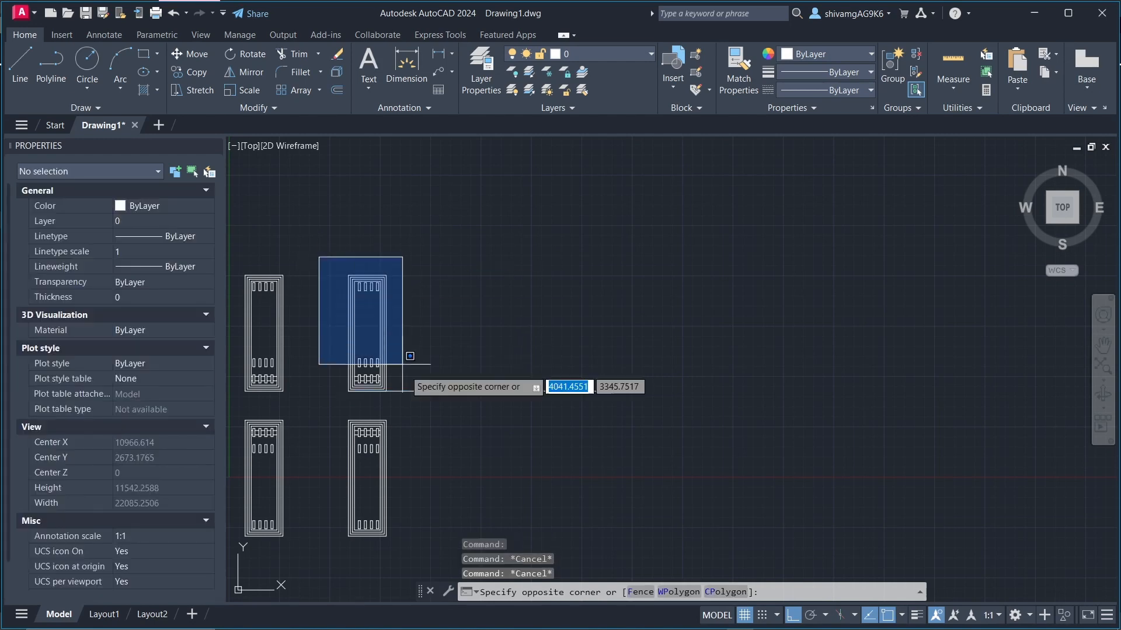
{"action": "left_click", "coordinate": [417, 407]}
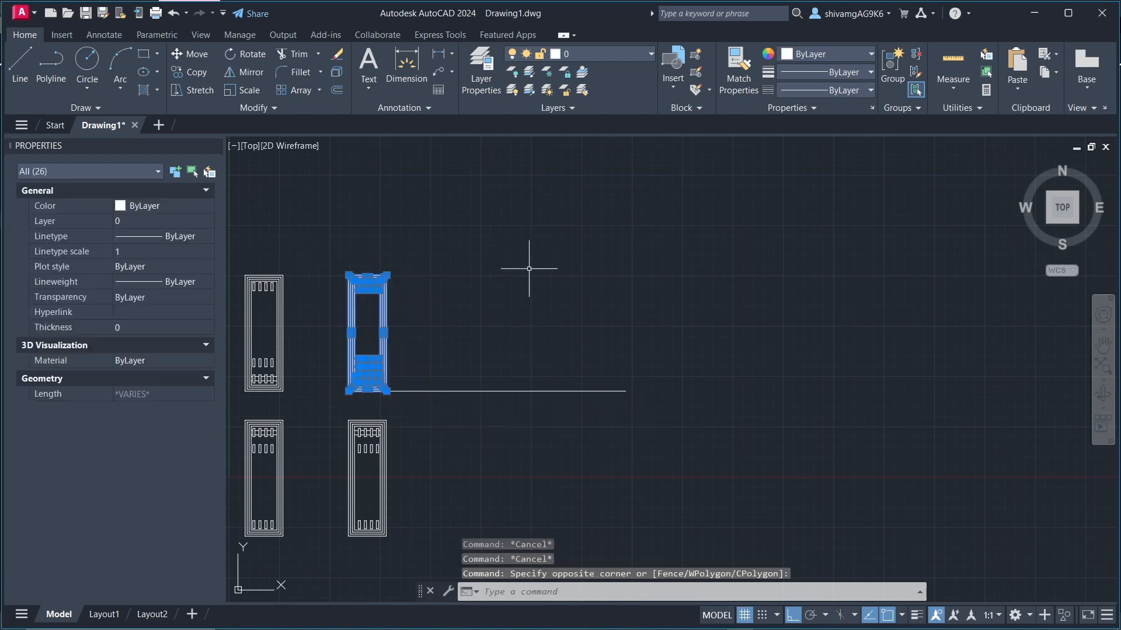
{"action": "key", "text": "Return"}
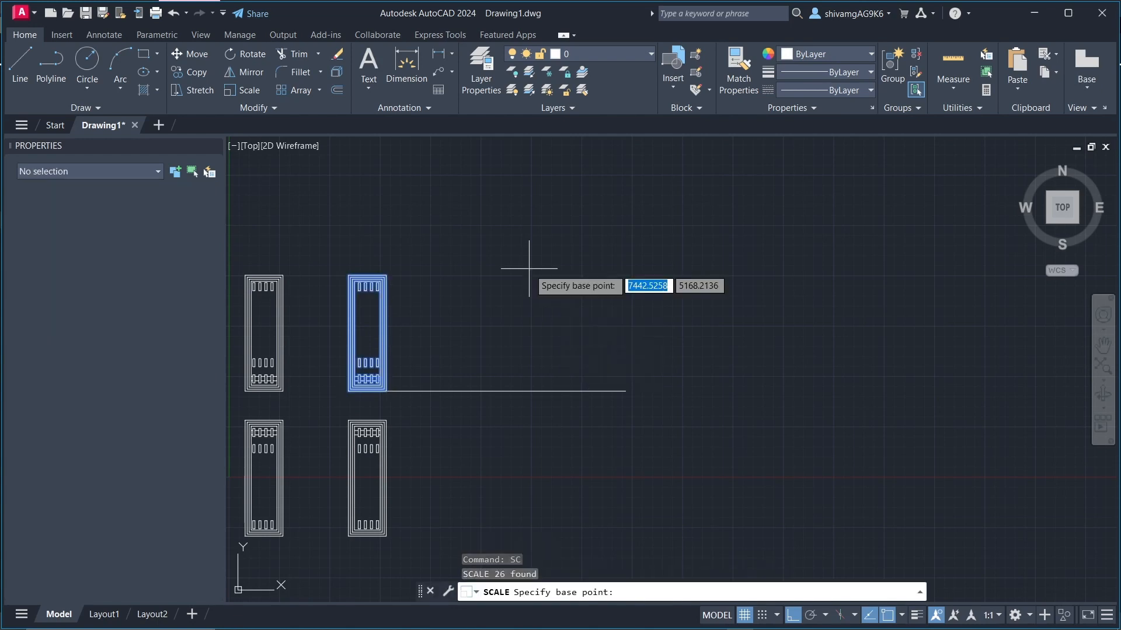
{"action": "scroll", "coordinate": [351, 403], "scroll_direction": "up", "scroll_amount": 5}
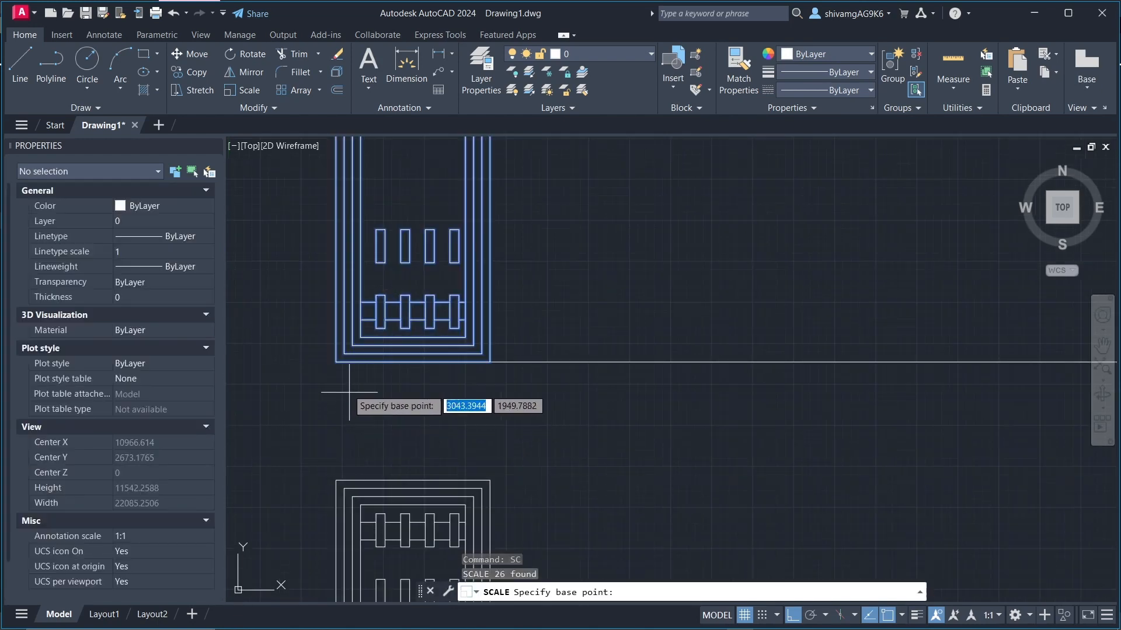
{"action": "left_click", "coordinate": [336, 362]}
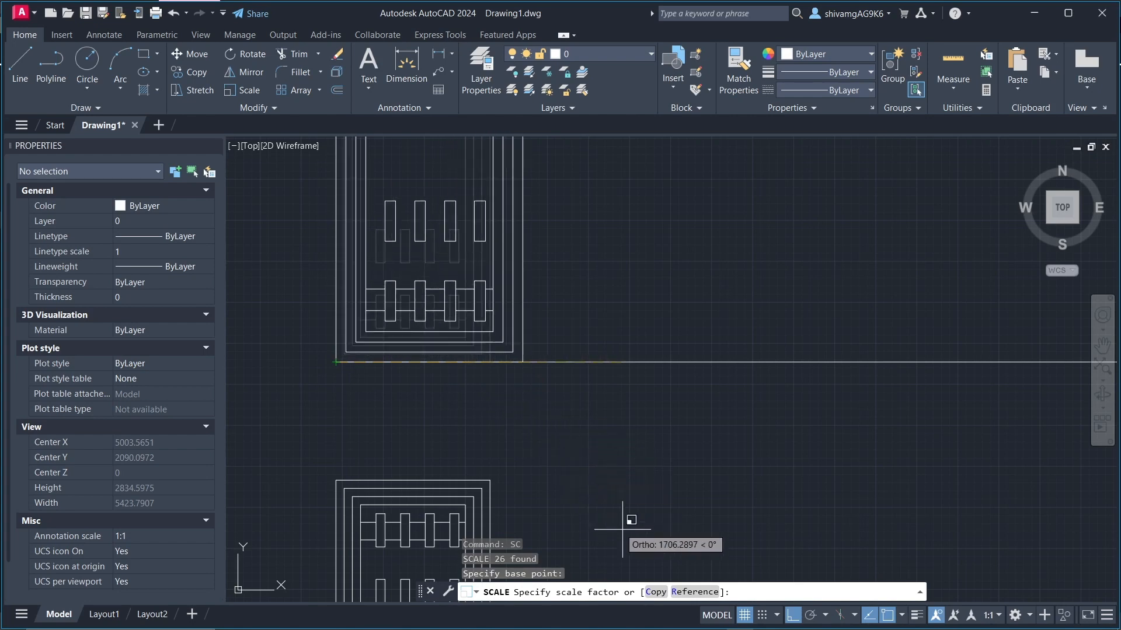
Step: Use the Reference option and define the reference length along the panel's bottom edge, from its lower-left to its lower-right corner
{"action": "left_click", "coordinate": [683, 595]}
{"action": "scroll", "coordinate": [355, 377], "scroll_direction": "up", "scroll_amount": 3}
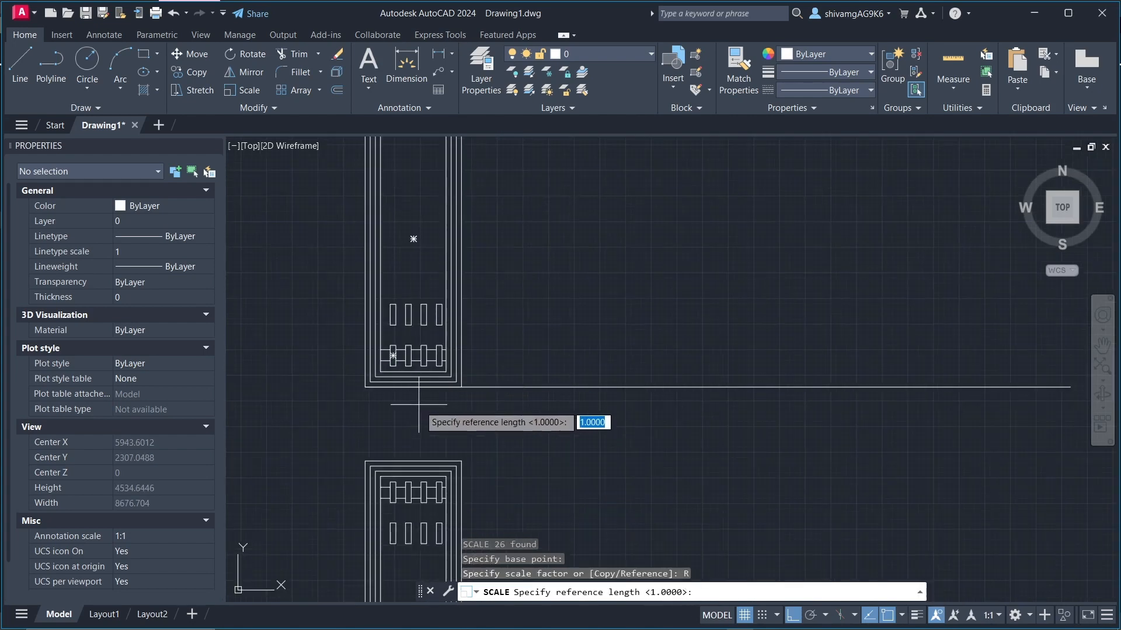
{"action": "scroll", "coordinate": [353, 377], "scroll_direction": "down", "scroll_amount": 1}
{"action": "scroll", "coordinate": [318, 363], "scroll_direction": "up", "scroll_amount": 3}
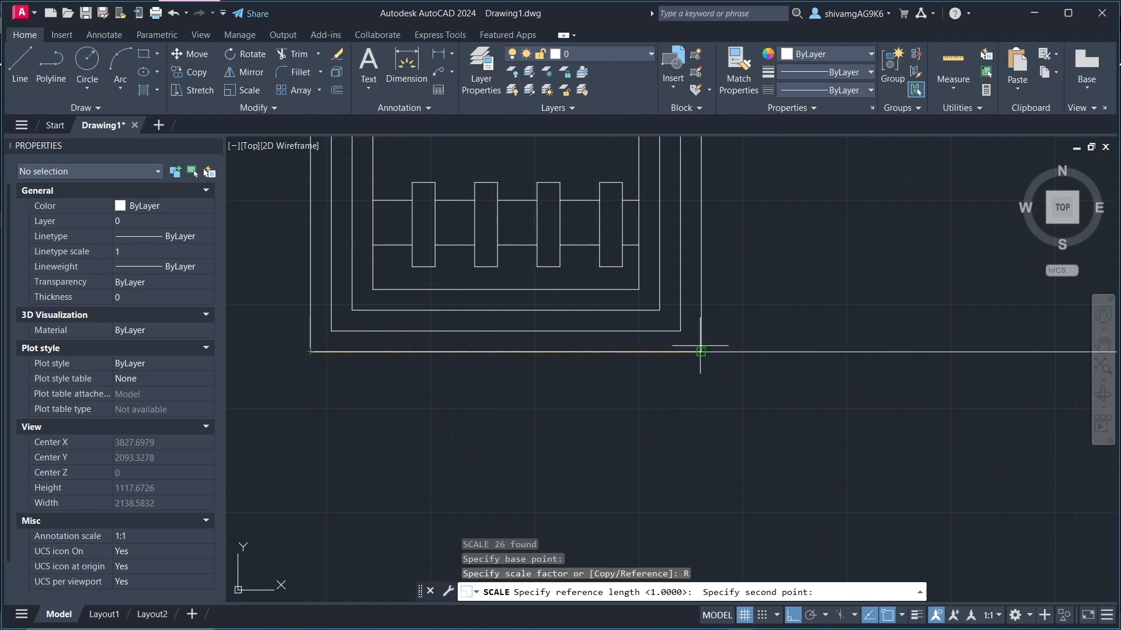
{"action": "left_click", "coordinate": [700, 352]}
Step: Specify the right end of the long horizontal line as the new length to scale up the panel
{"action": "scroll", "coordinate": [666, 335], "scroll_direction": "down", "scroll_amount": 6}
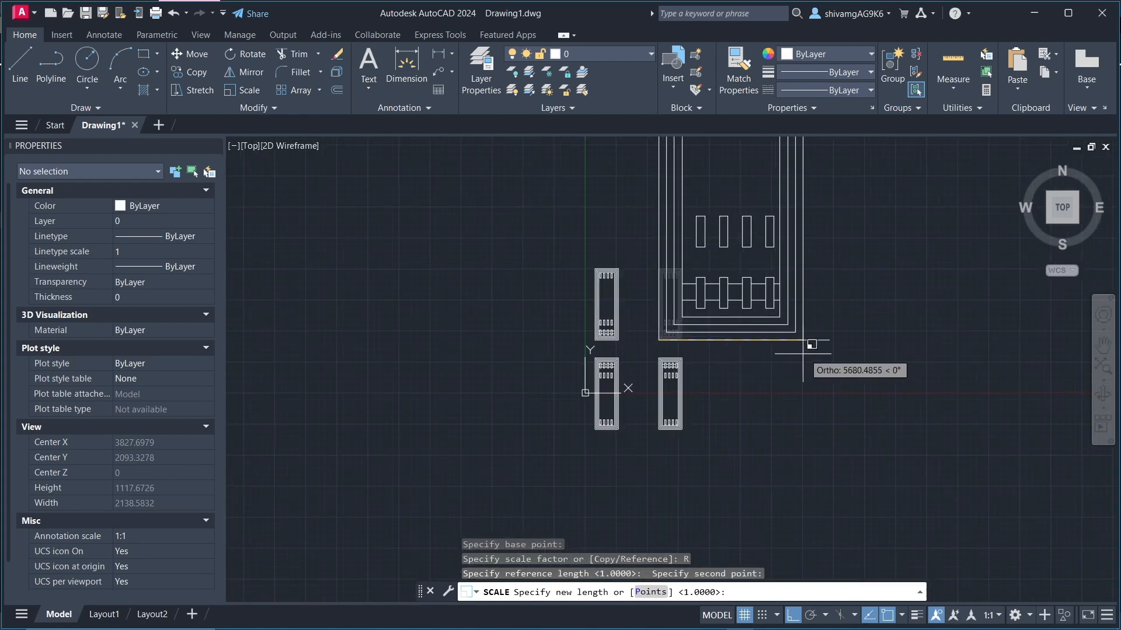
{"action": "scroll", "coordinate": [826, 345], "scroll_direction": "up", "scroll_amount": 2}
{"action": "left_click", "coordinate": [826, 344]}
{"action": "scroll", "coordinate": [613, 405], "scroll_direction": "down", "scroll_amount": 6}
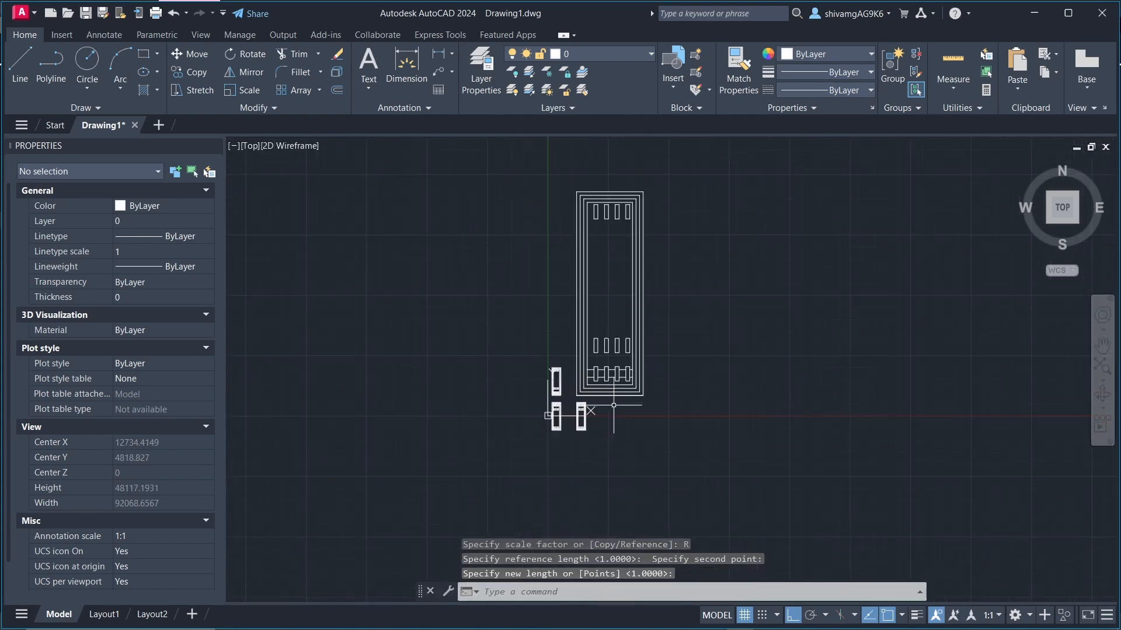
{"action": "scroll", "coordinate": [653, 355], "scroll_direction": "up", "scroll_amount": 8}
{"action": "scroll", "coordinate": [600, 426], "scroll_direction": "down", "scroll_amount": 6}
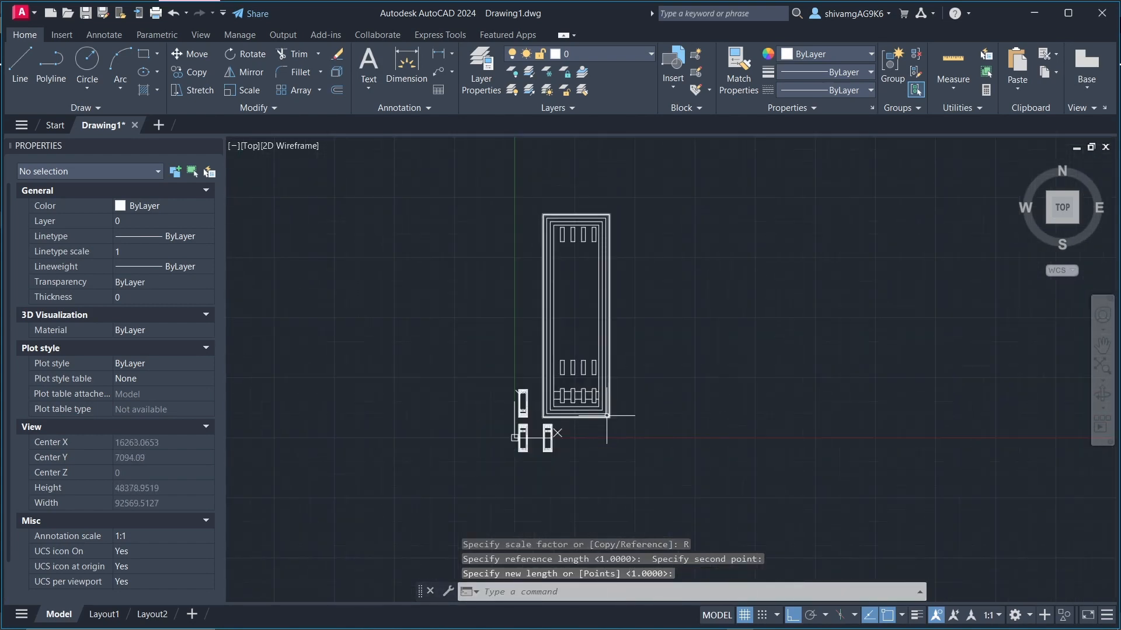
{"action": "scroll", "coordinate": [591, 420], "scroll_direction": "up", "scroll_amount": 6}
{"action": "scroll", "coordinate": [589, 407], "scroll_direction": "down", "scroll_amount": 6}
{"action": "scroll", "coordinate": [545, 430], "scroll_direction": "down", "scroll_amount": 6}
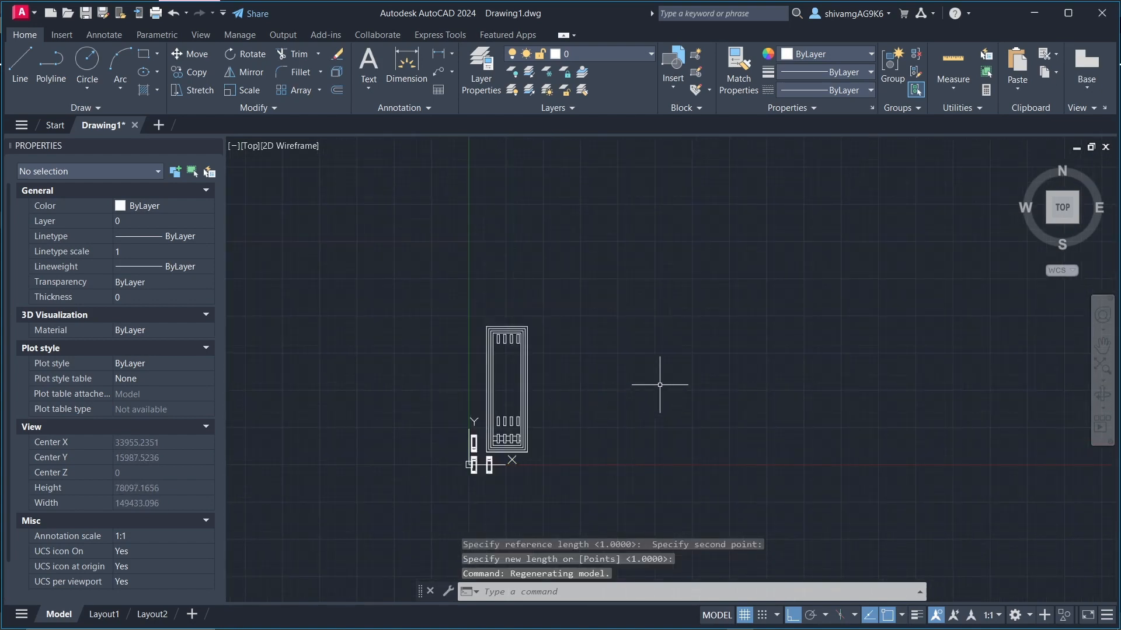
{"action": "scroll", "coordinate": [432, 308], "scroll_direction": "down", "scroll_amount": 2}
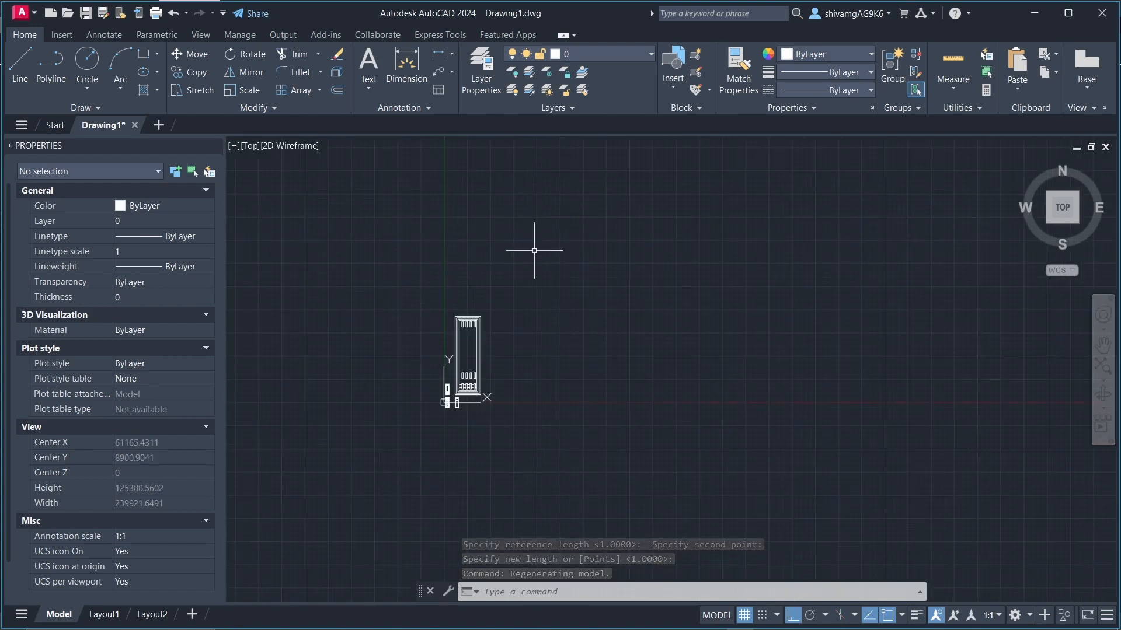